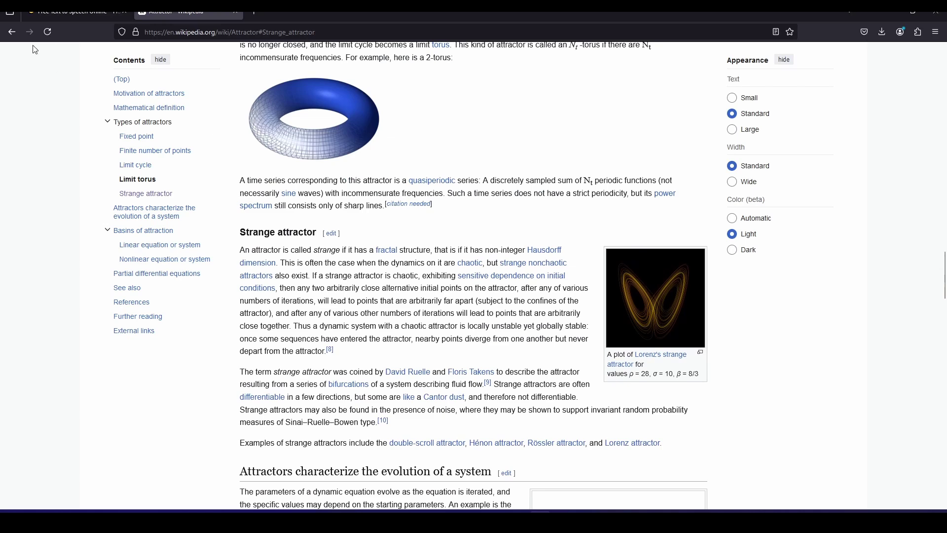
# Return to the Thomas' cyclically symmetric attractor article and highlight the value of b at which the system becomes chaotic
pyautogui.hotkey('alt', 'Left')
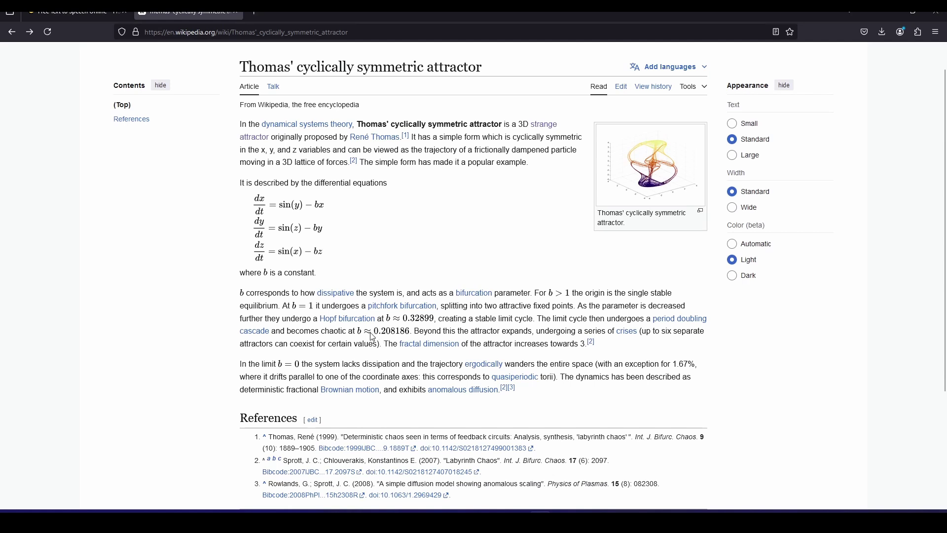
pyautogui.moveTo(379, 330); pyautogui.dragTo(435, 330)
pyautogui.click(424, 330)
pyautogui.moveTo(413, 331); pyautogui.dragTo(358, 332)
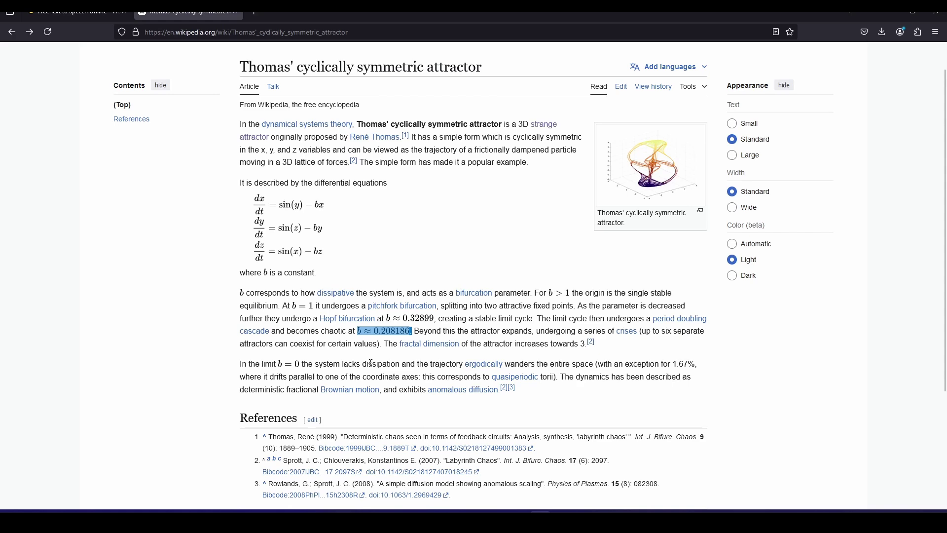
pyautogui.click(388, 259)
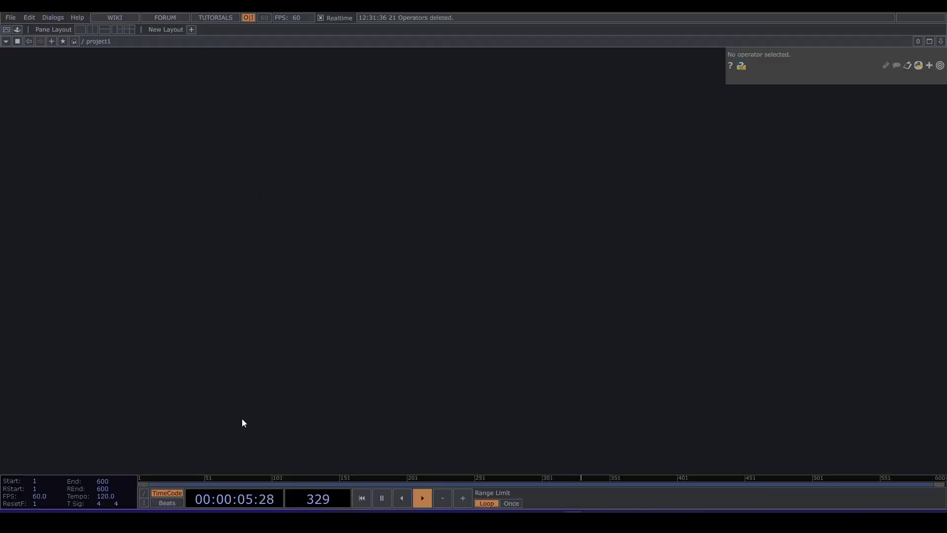
# Switch to TouchDesigner, create a Text DAT in the empty project network and enlarge its node
pyautogui.press('Tab')
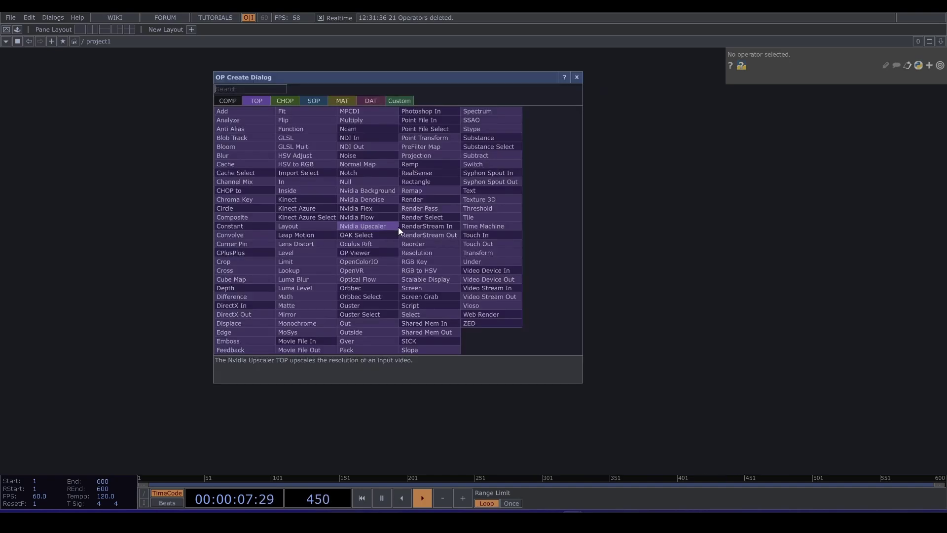
pyautogui.write('text')
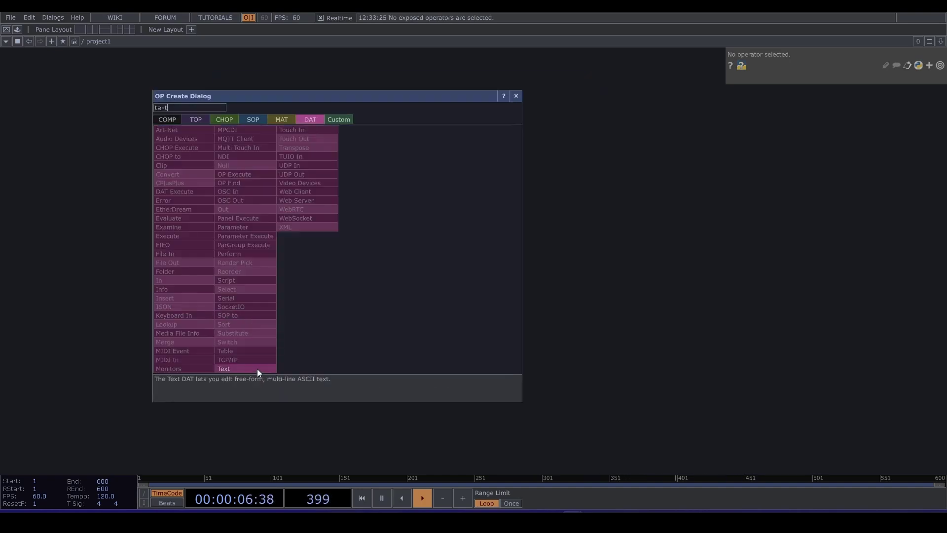
pyautogui.click(259, 370)
pyautogui.click(327, 239)
pyautogui.scroll(3, 327, 238)
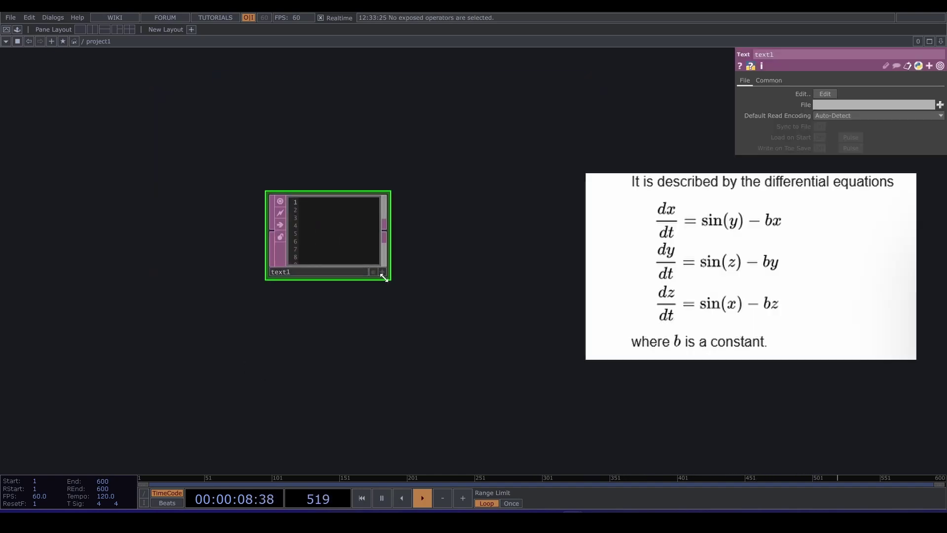
pyautogui.moveTo(390, 279); pyautogui.dragTo(454, 310)
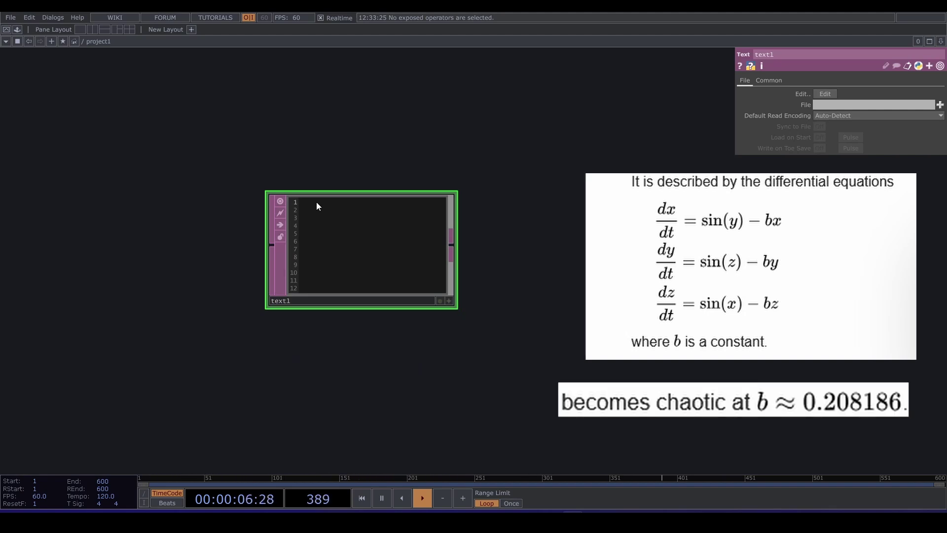
# Write b = 0.208186 in the Text DAT, followed by dx/dt = sin(y) - bx, dy/dt = sin(z) - by and dz/dt = sin(x) - bz
pyautogui.click(439, 300)
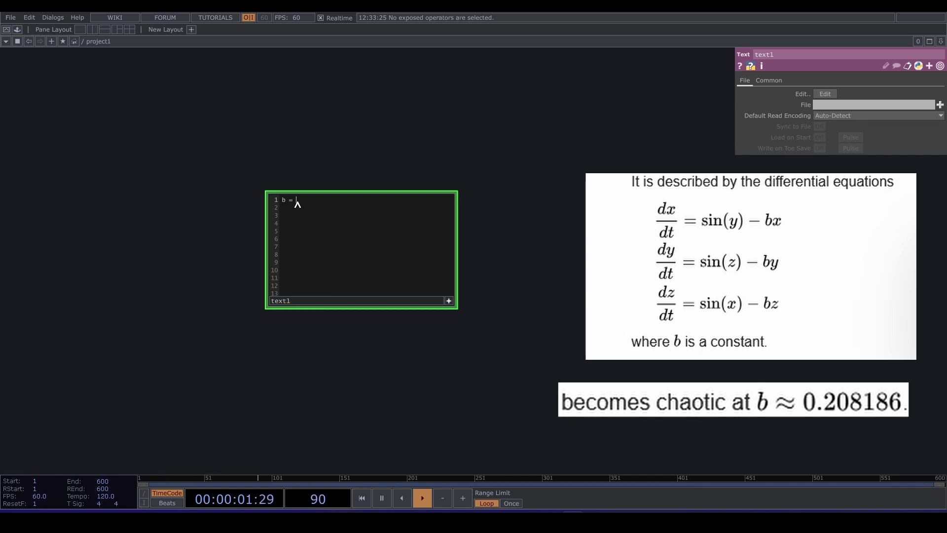
pyautogui.write('b = 0.208186  ')
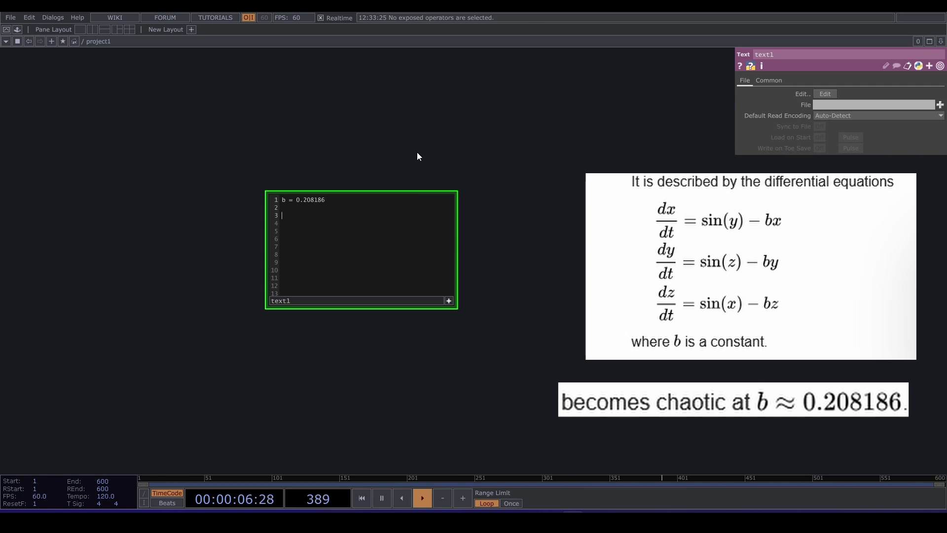
pyautogui.write('dx')
pyautogui.write('/')
pyautogui.write('dt')
pyautogui.write(' = sin(y) - bx ')
pyautogui.write('dy/')
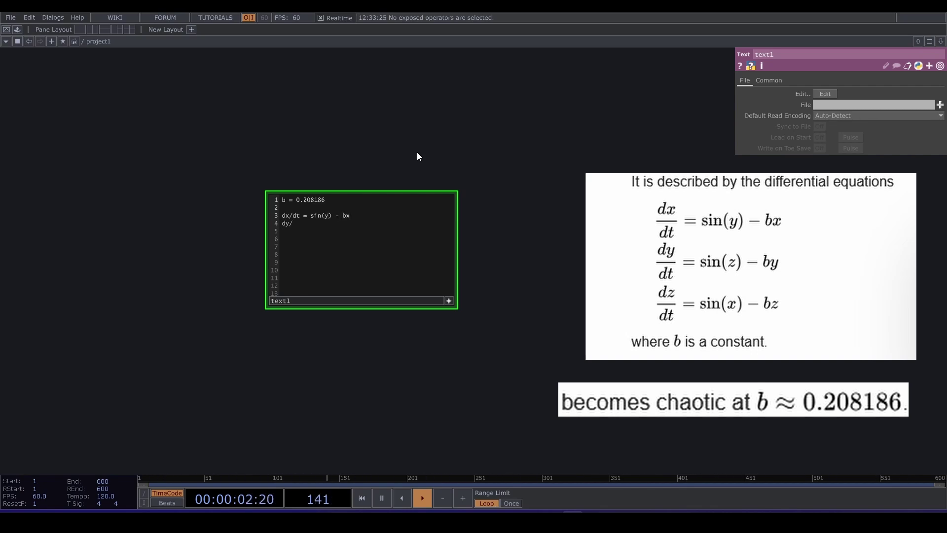
pyautogui.write('dt = sin(z) - by dz/dt = ')
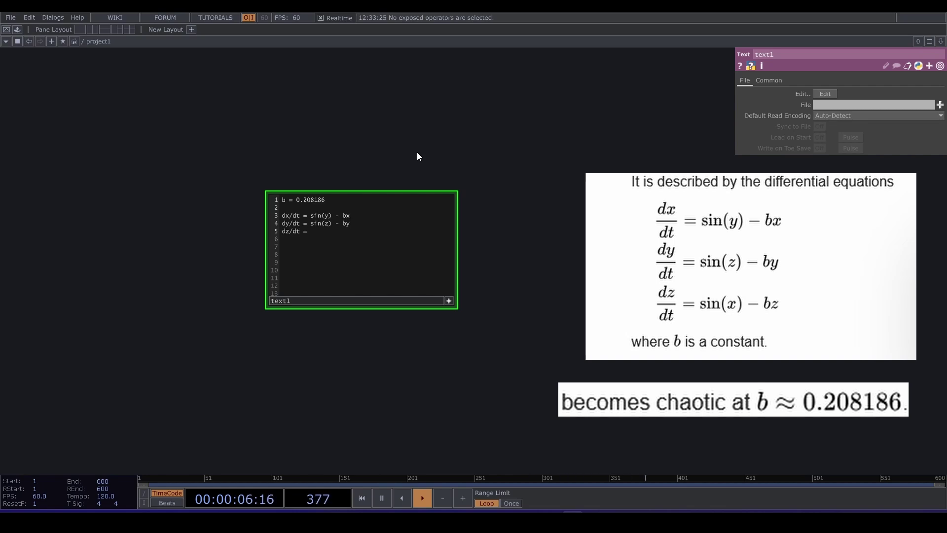
pyautogui.write('sin(x) - bz')
# Remove /dt from the three equations so their left sides read dx, dy and dz
pyautogui.press('BackSpace')
pyautogui.press('BackSpace')
pyautogui.press('BackSpace')
pyautogui.press('BackSpace')
pyautogui.press('BackSpace')
pyautogui.press('BackSpace')
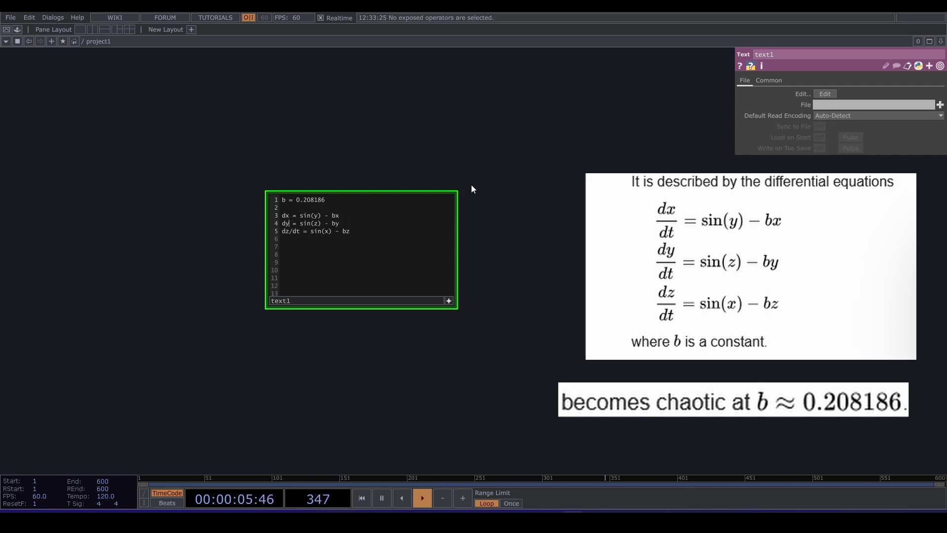
pyautogui.press('BackSpace')
pyautogui.press('BackSpace')
pyautogui.press('BackSpace')
# Add the note "multiply all by delta time later." below the equations in the Text DAT
pyautogui.write('y delta t')
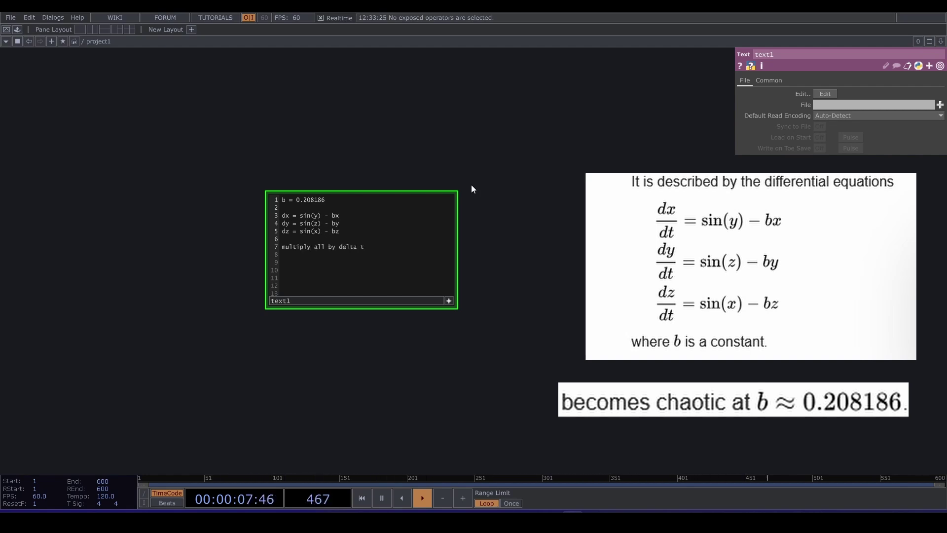
pyautogui.write('ime later.')
pyautogui.scroll(-3, 516, 235)
pyautogui.moveTo(493, 258); pyautogui.dragTo(478, 209)
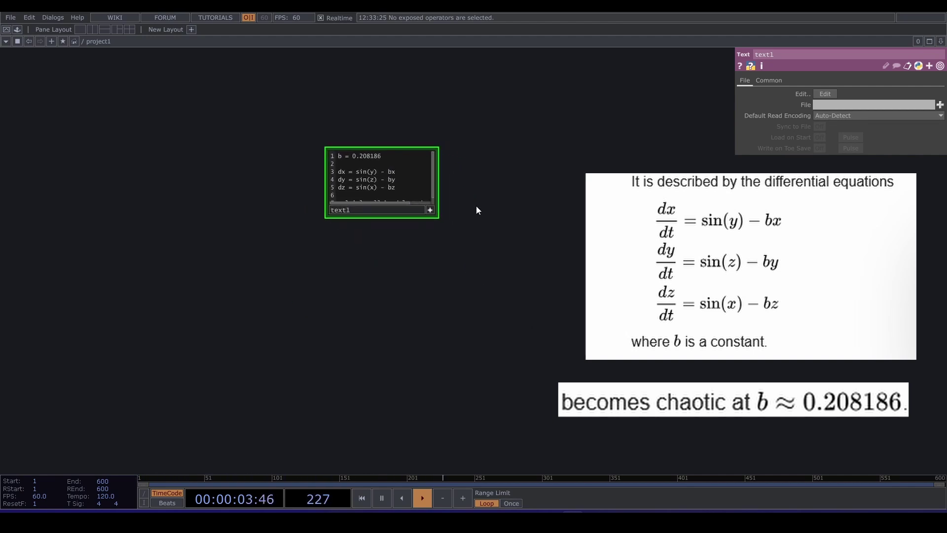
pyautogui.scroll(2, 478, 210)
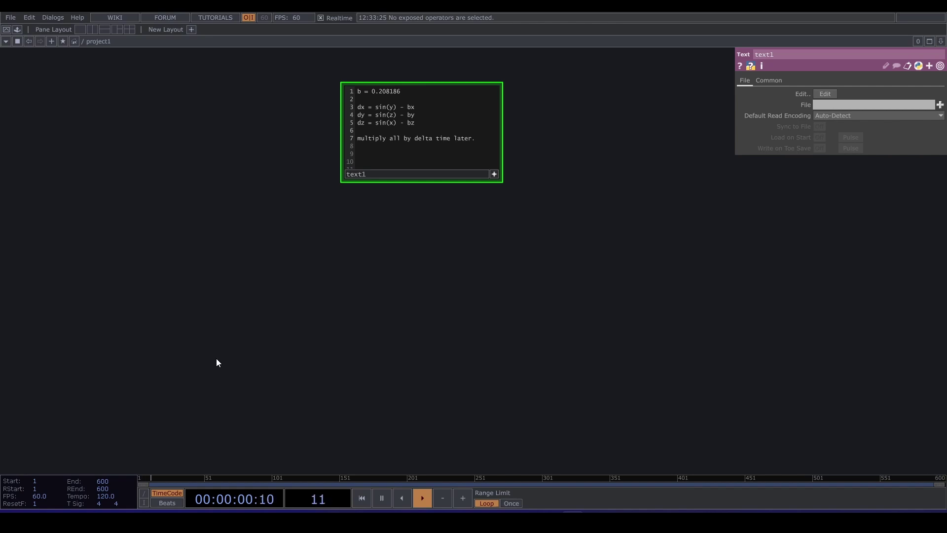
# Create a Noise TOP in the empty network area below the Text DAT
pyautogui.rightClick(229, 340)
pyautogui.click(208, 356)
pyautogui.press('Tab')
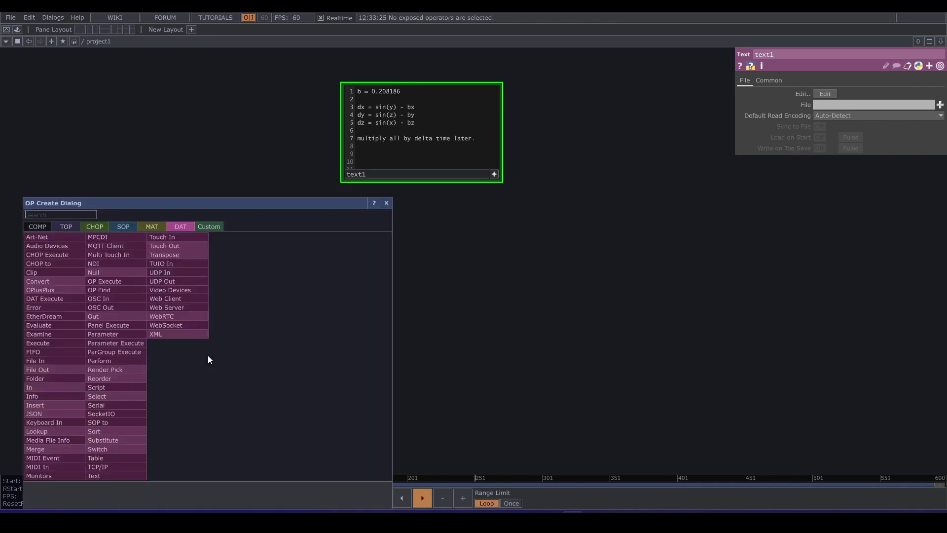
pyautogui.click(74, 226)
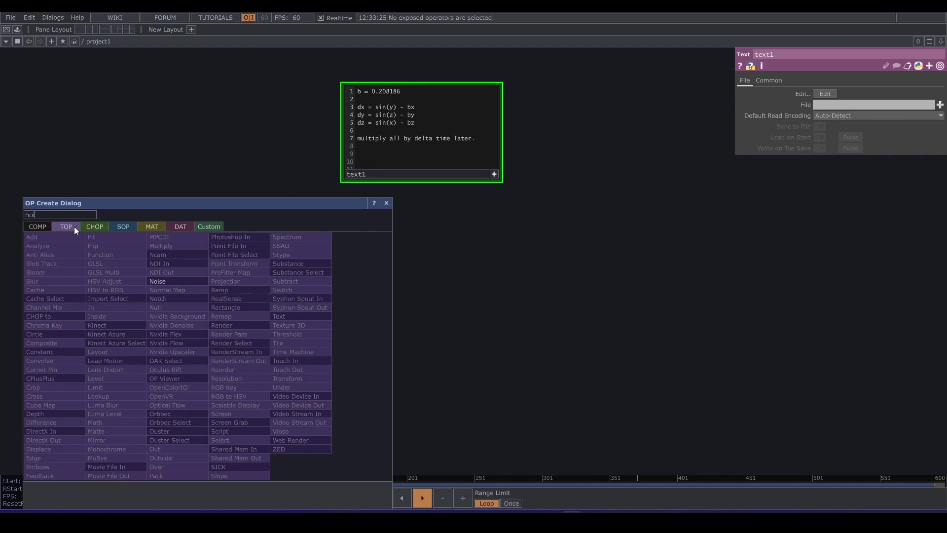
pyautogui.click(167, 280)
pyautogui.click(222, 362)
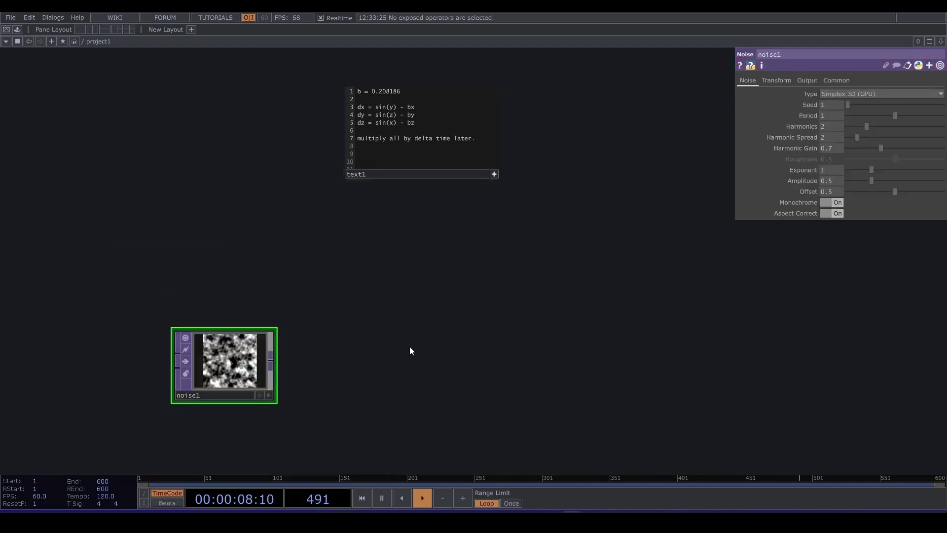
# Set the Noise TOP's pixel format to 32-bit float (RGBA)
pyautogui.moveTo(410, 346); pyautogui.dragTo(335, 312)
pyautogui.click(844, 79)
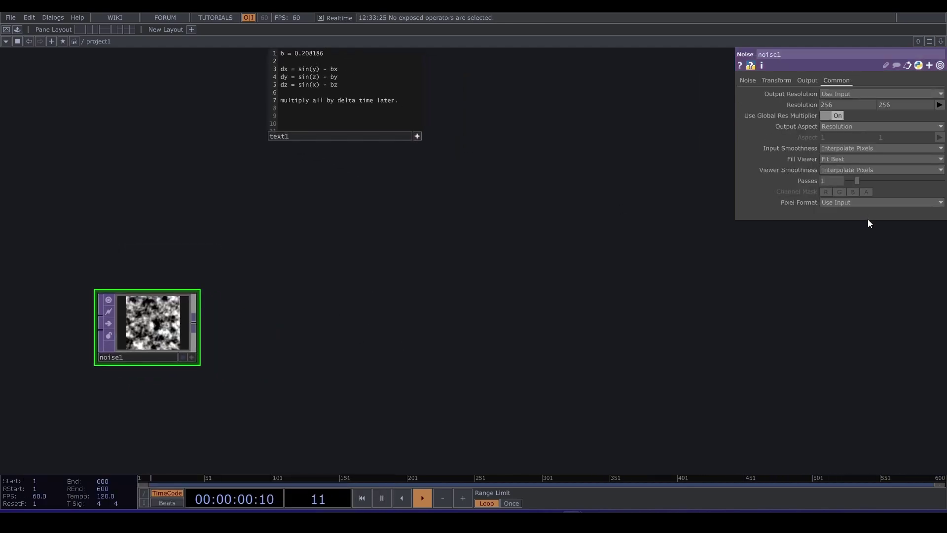
pyautogui.click(860, 203)
pyautogui.click(854, 251)
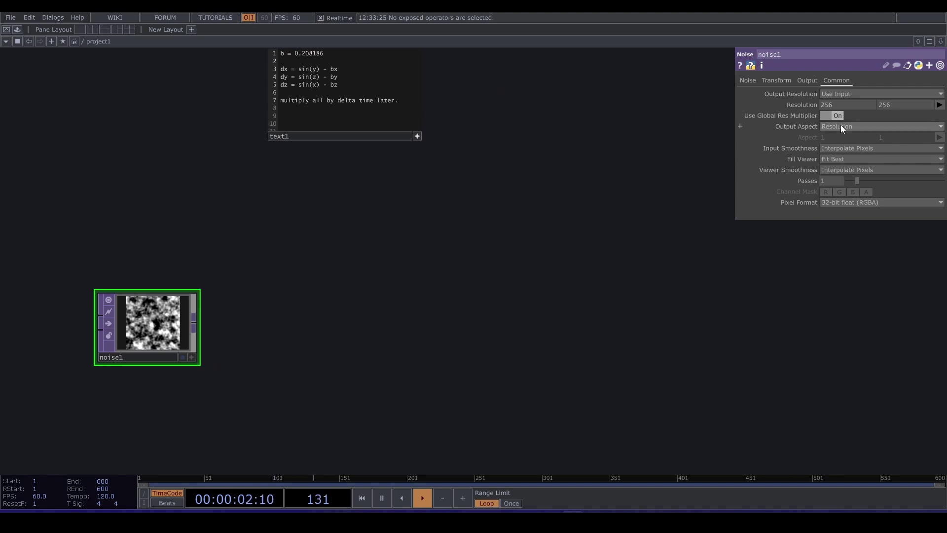
# Set the Noise TOP's type to Random (GPU), offset to 0 and amplitude to 1, and turn Monochrome off
pyautogui.click(755, 80)
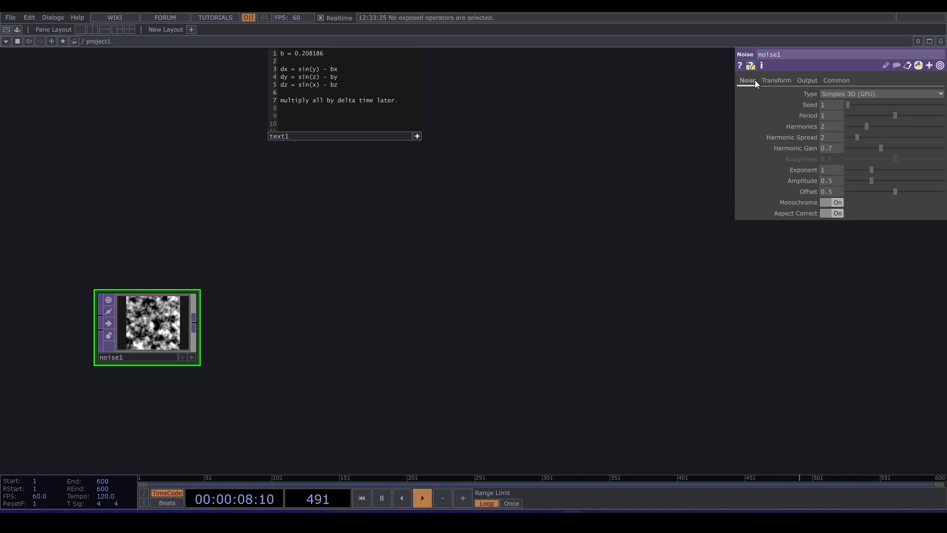
pyautogui.click(856, 91)
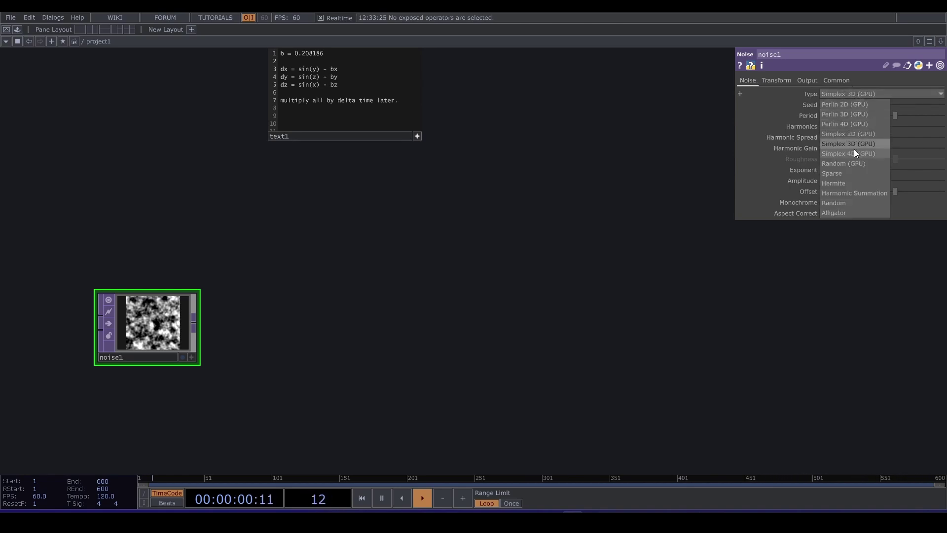
pyautogui.click(864, 162)
pyautogui.moveTo(866, 191); pyautogui.dragTo(824, 194)
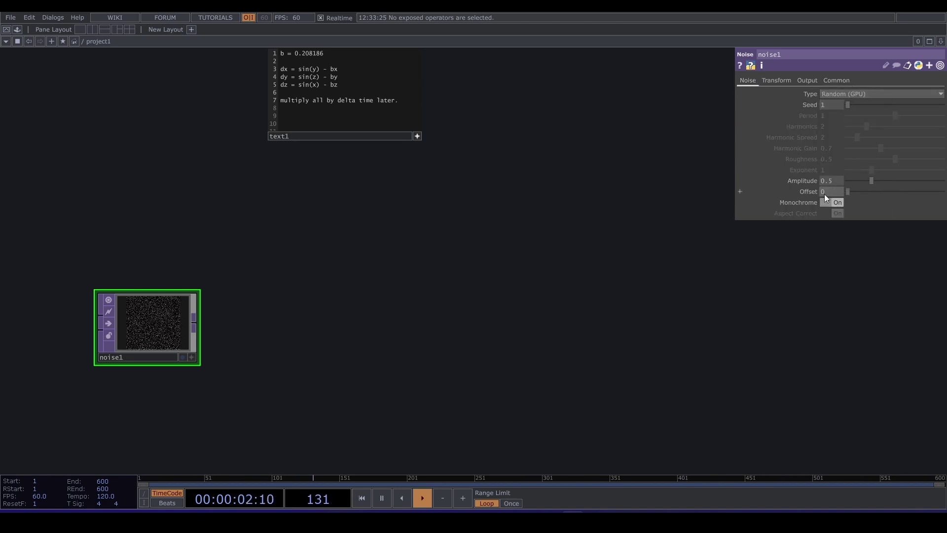
pyautogui.click(832, 180)
pyautogui.write('1')
pyautogui.press('Return')
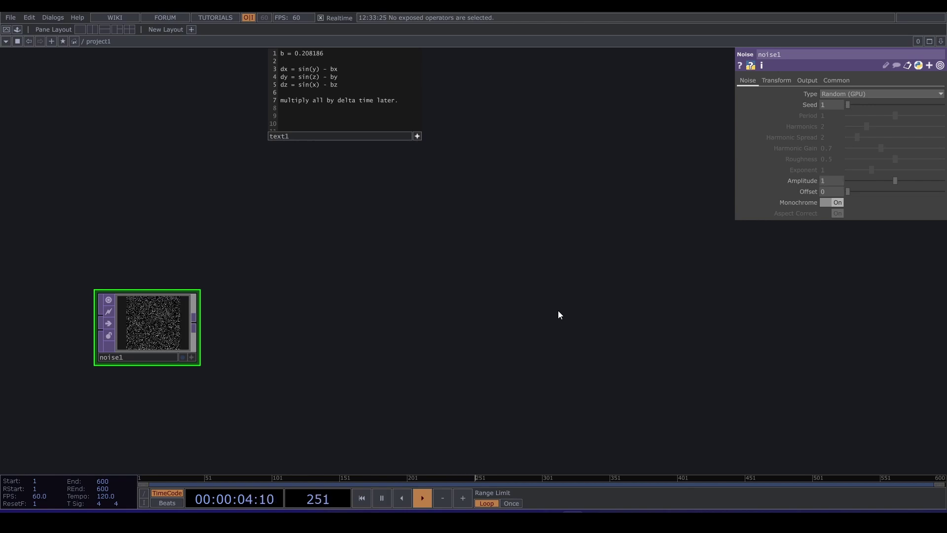
pyautogui.click(838, 202)
# Move the Noise TOP away from the Text DAT and connect its output to a new Null TOP placed below it
pyautogui.scroll(-3, 542, 277)
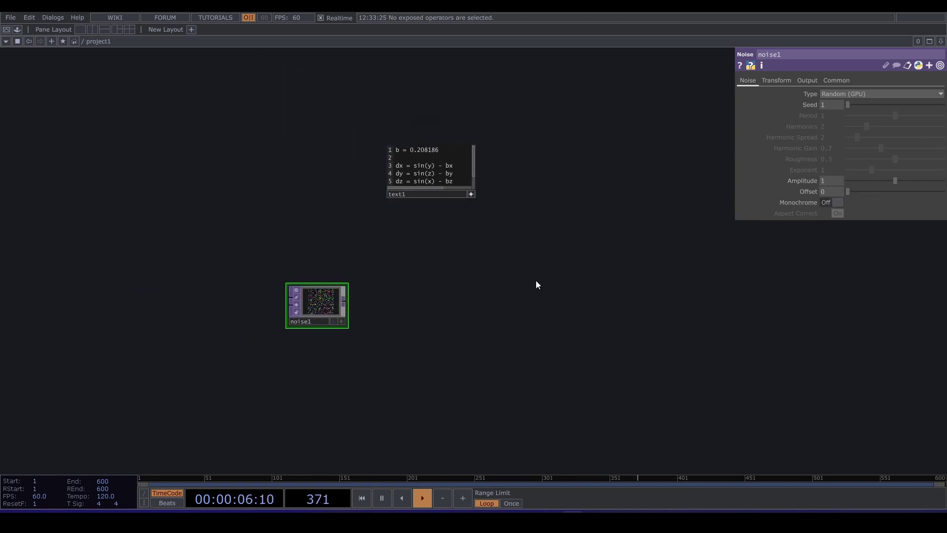
pyautogui.moveTo(345, 302); pyautogui.dragTo(195, 353)
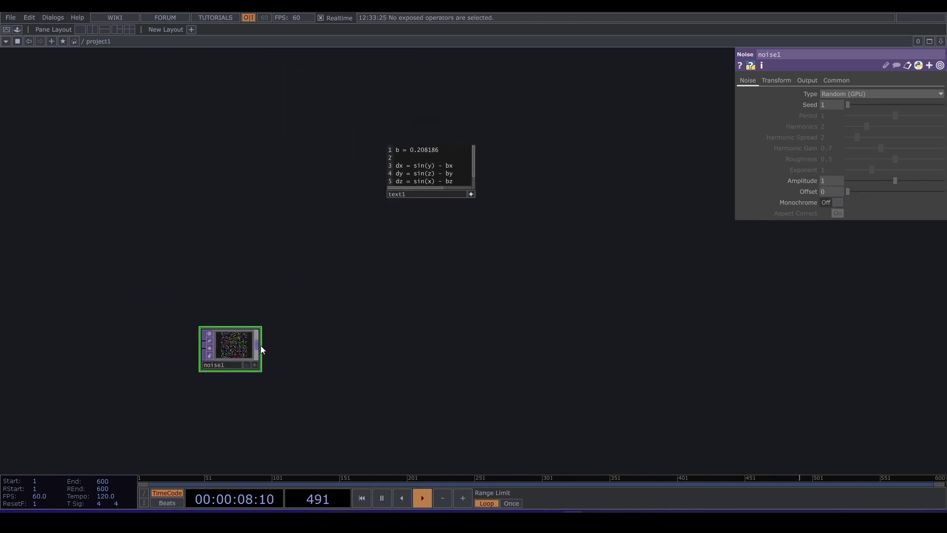
pyautogui.click(259, 345)
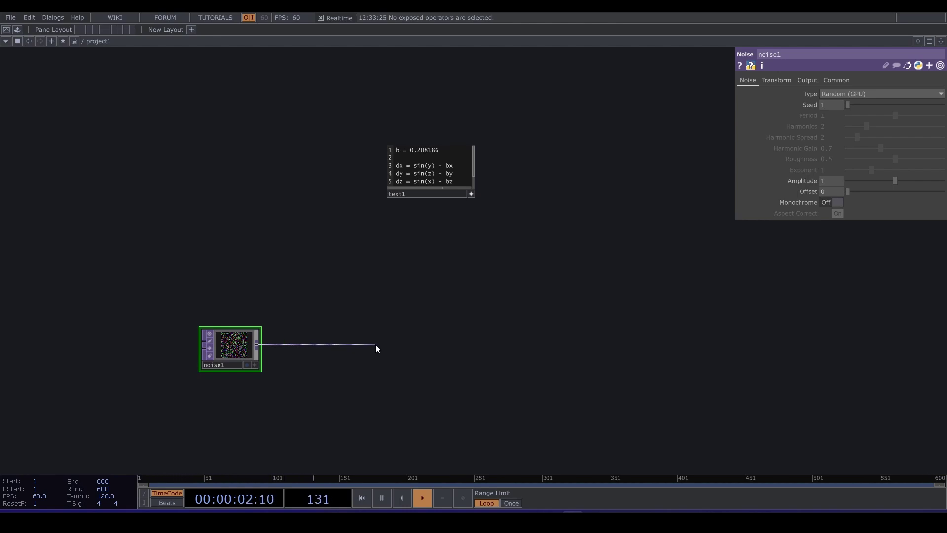
pyautogui.click(376, 349)
pyautogui.write('nu')
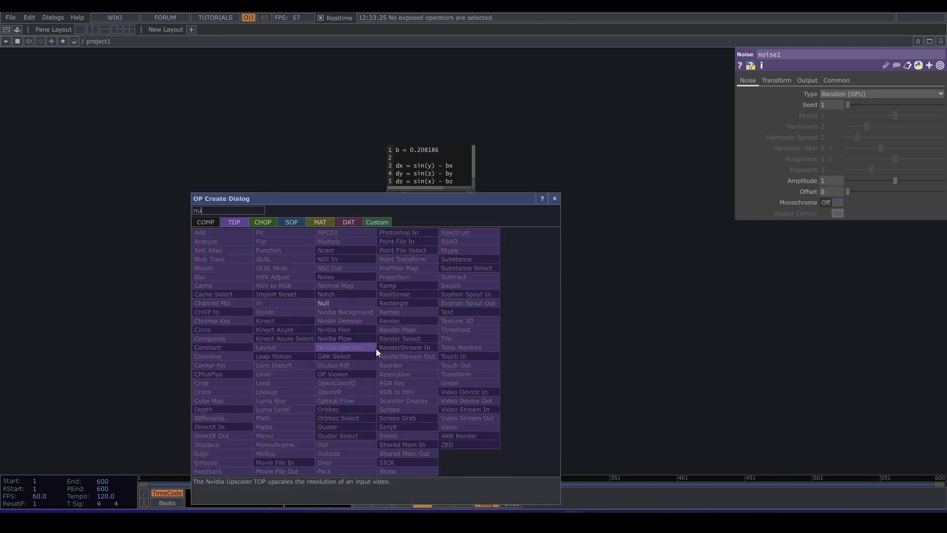
pyautogui.write('ll')
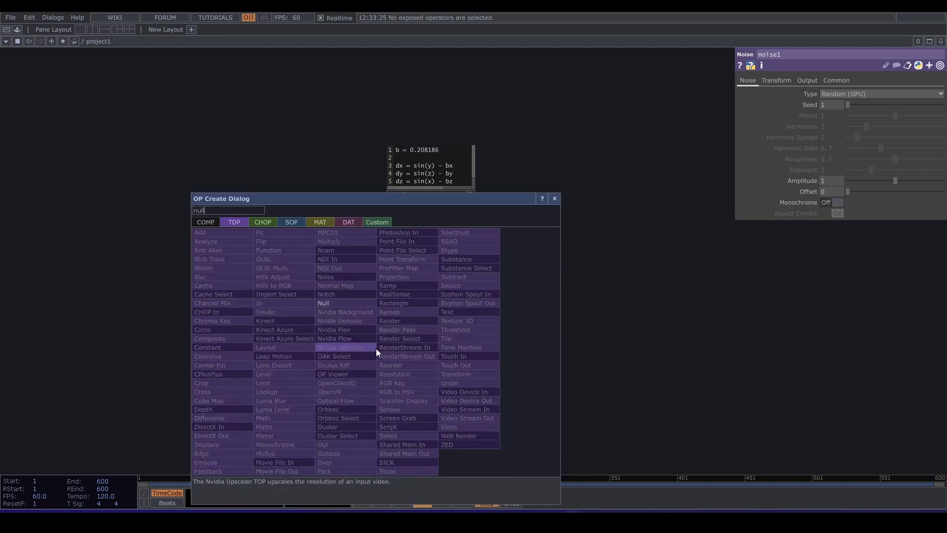
pyautogui.click(349, 303)
pyautogui.click(383, 432)
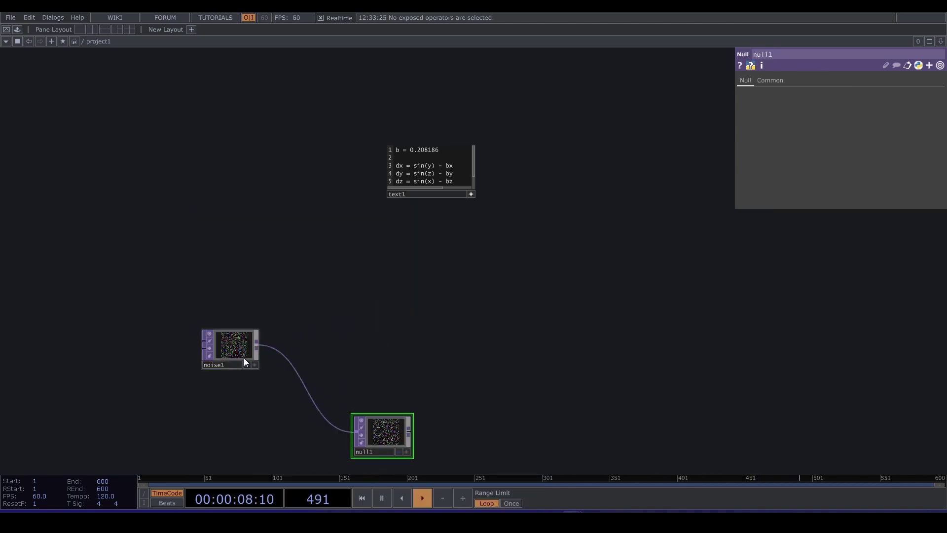
# Shift the Noise node farther to the left and move the Null node left towards it
pyautogui.moveTo(244, 357); pyautogui.dragTo(190, 347)
pyautogui.scroll(3, 498, 173)
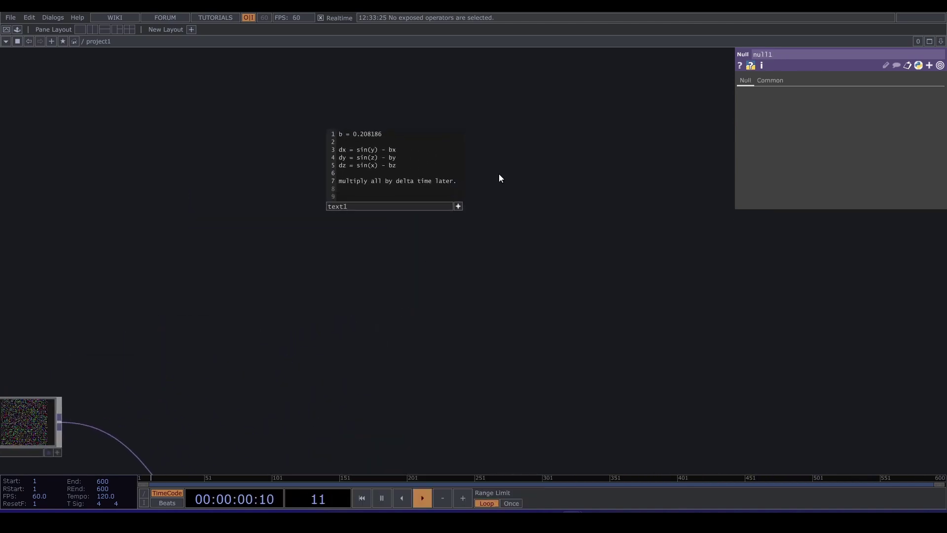
pyautogui.moveTo(499, 306); pyautogui.dragTo(472, 124)
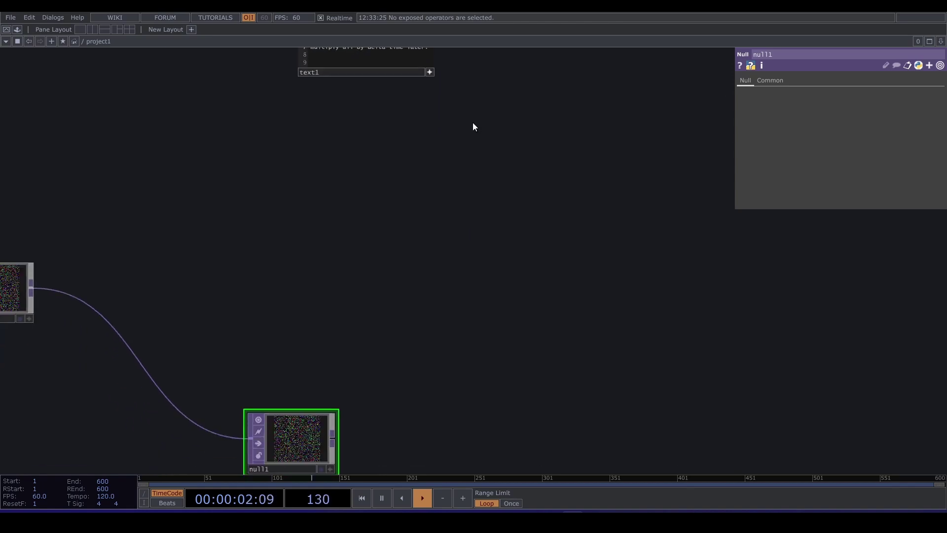
pyautogui.scroll(-2, 359, 333)
pyautogui.moveTo(310, 382); pyautogui.dragTo(258, 383)
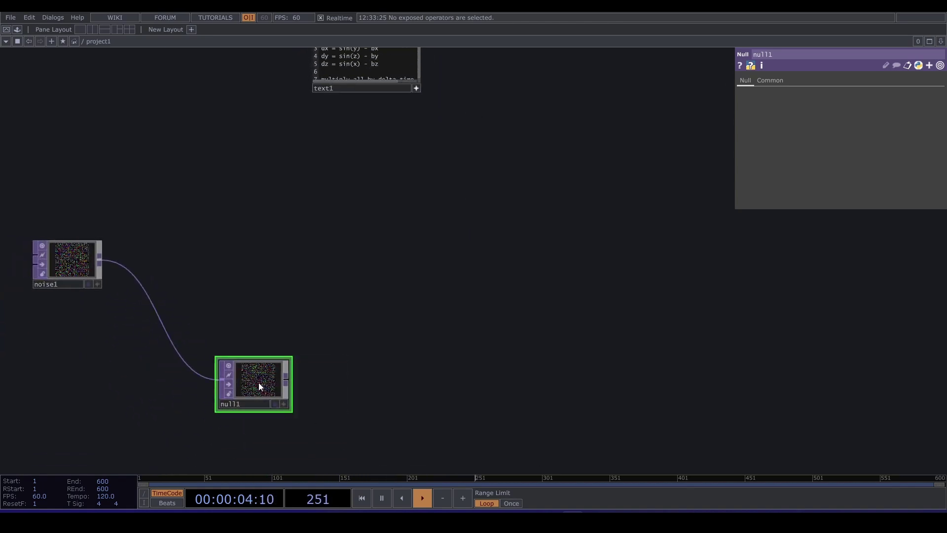
# Add a Reorder TOP beside the Null TOP, fed by the Null's output
pyautogui.click(286, 379)
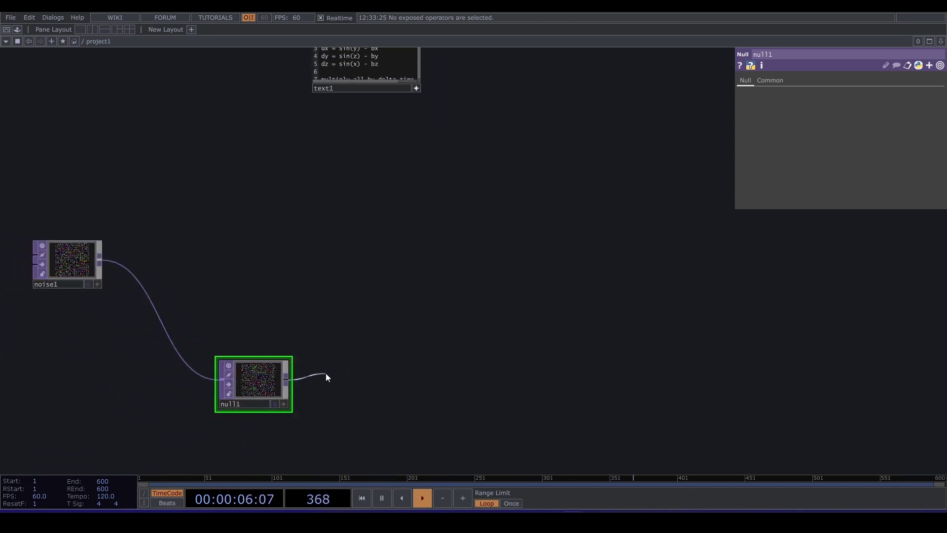
pyautogui.click(326, 373)
pyautogui.click(342, 371)
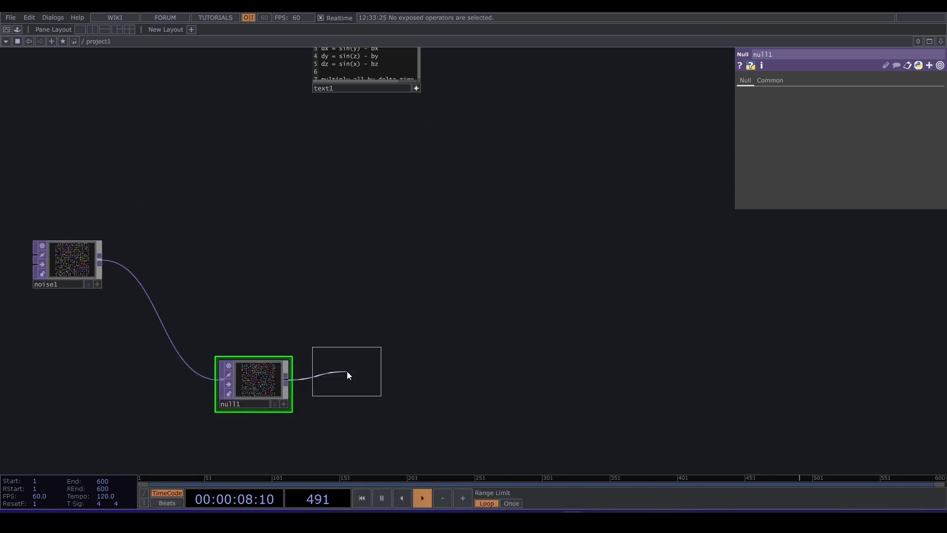
pyautogui.click(353, 372)
pyautogui.moveTo(384, 369); pyautogui.dragTo(324, 339)
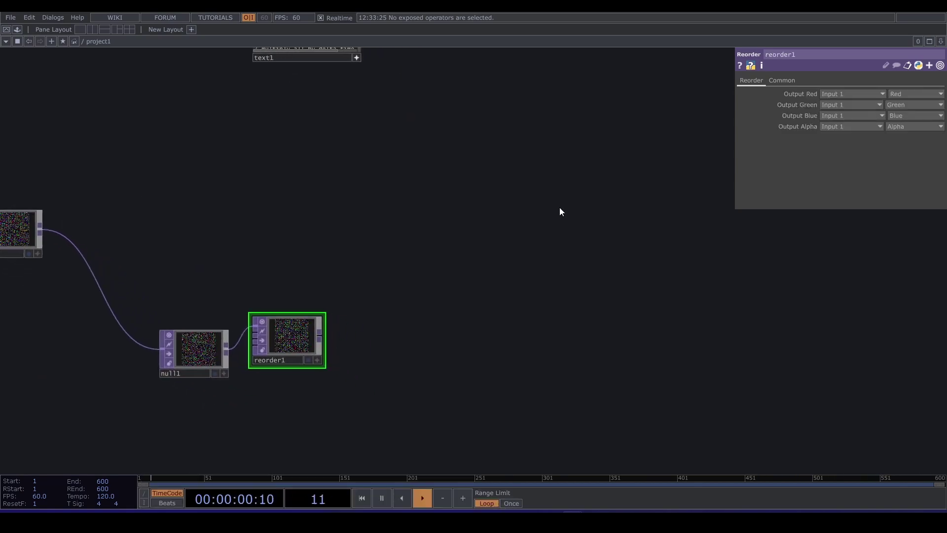
# Set the Reorder TOP's pixel format to 32-bit float (Mono) and move the Null node level with it
pyautogui.click(791, 80)
pyautogui.click(852, 202)
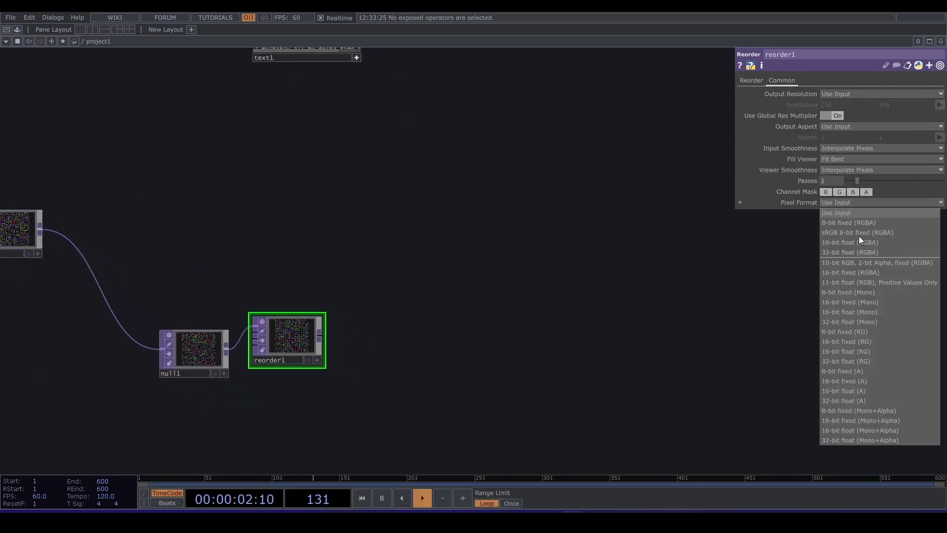
pyautogui.click(877, 323)
pyautogui.moveTo(336, 321); pyautogui.dragTo(409, 312)
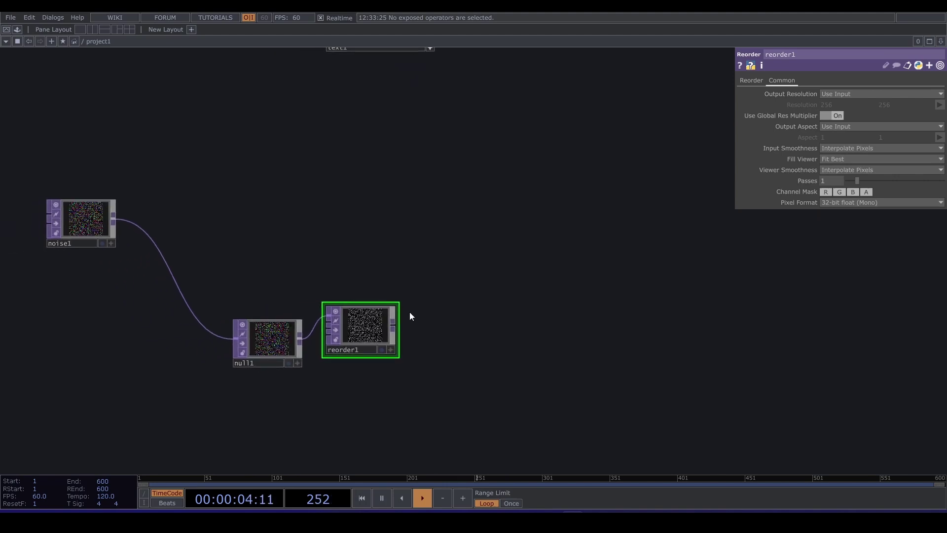
pyautogui.click(752, 80)
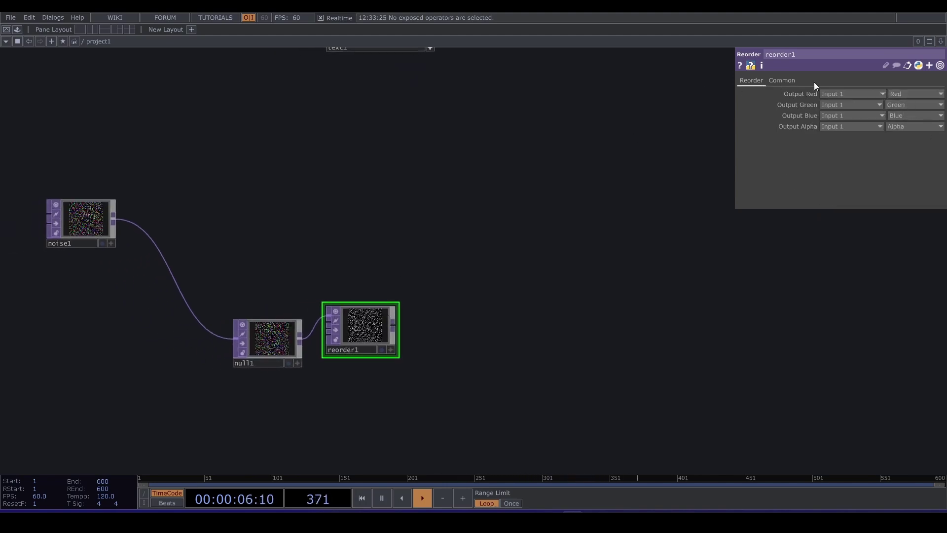
pyautogui.click(782, 82)
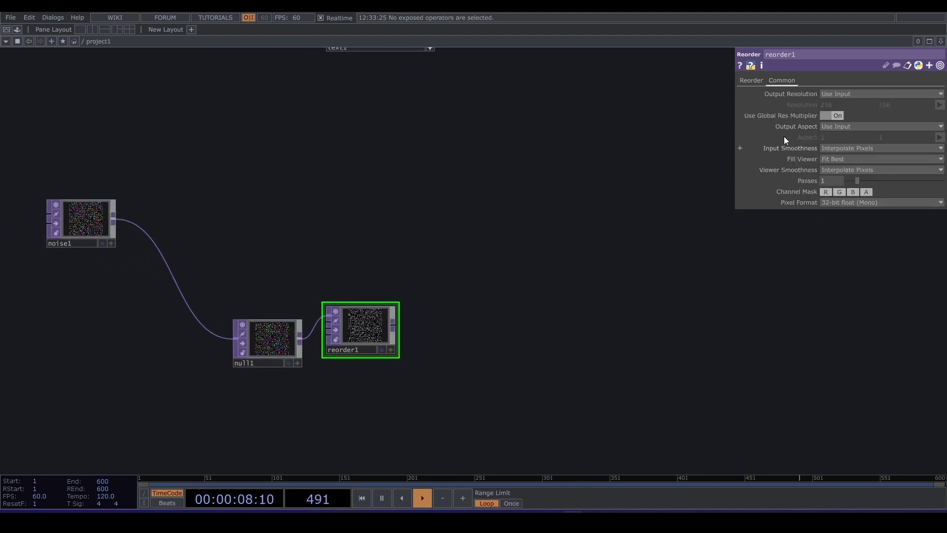
pyautogui.click(751, 81)
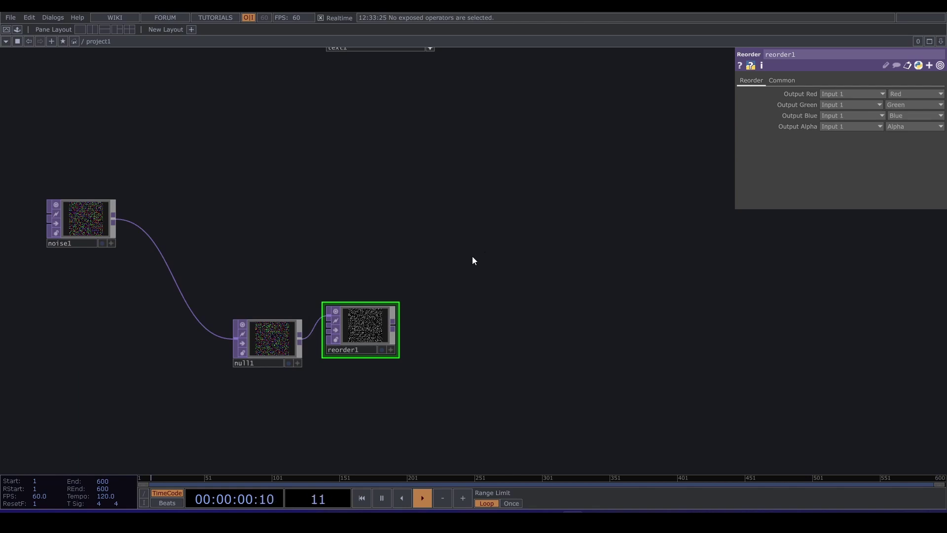
pyautogui.moveTo(278, 344); pyautogui.dragTo(264, 330)
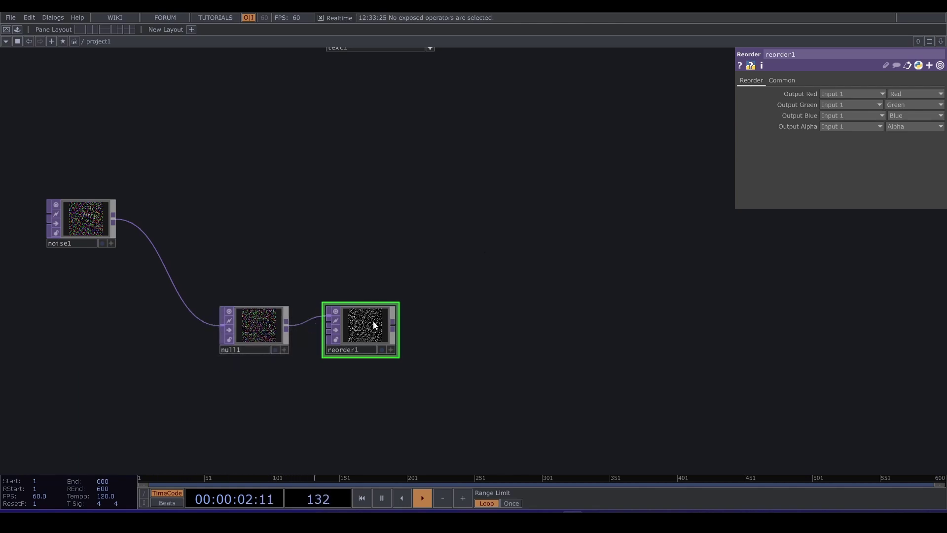
# Duplicate the Reorder node twice, stacking both copies below the original and fed by the same Null
pyautogui.hotkey('ctrl', 'c')
pyautogui.hotkey('ctrl', 'v')
pyautogui.hotkey('ctrl', 'v')
# Set Output Red to the Green channel in the second Reorder and to the Blue channel in the third
pyautogui.click(366, 397)
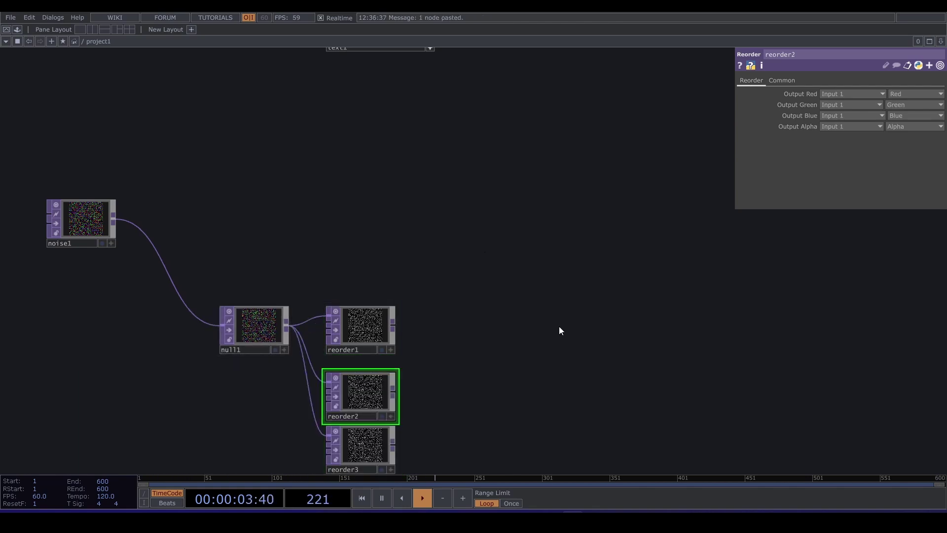
pyautogui.click(911, 94)
pyautogui.click(910, 123)
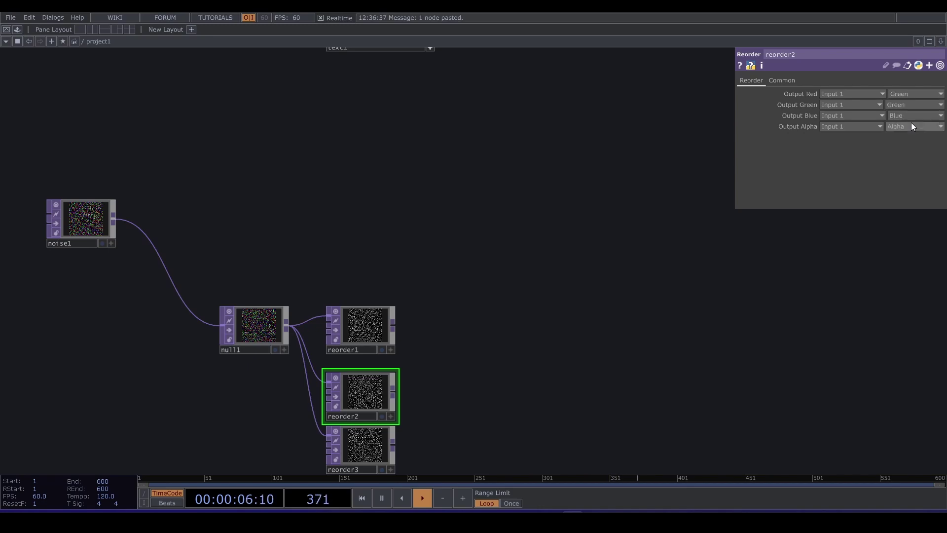
pyautogui.moveTo(598, 287); pyautogui.dragTo(610, 242)
pyautogui.click(373, 396)
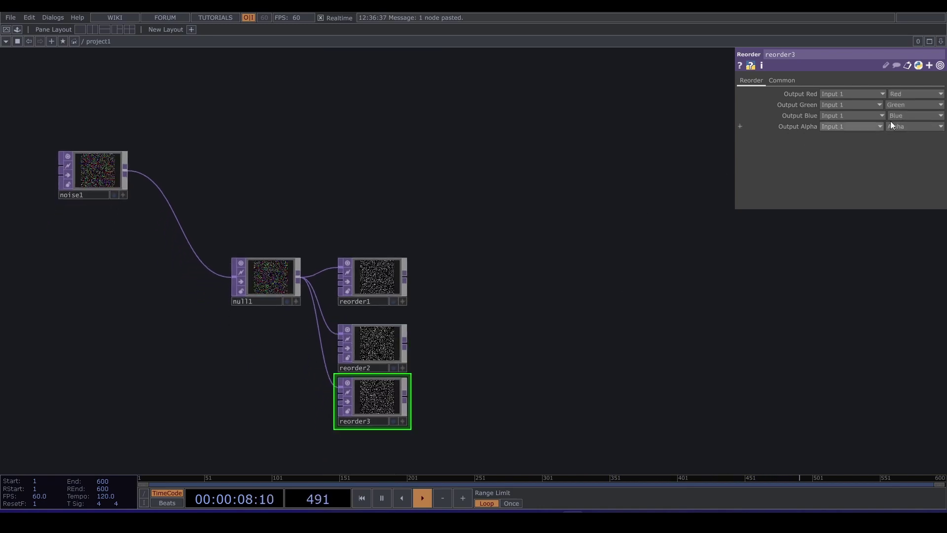
pyautogui.click(907, 94)
pyautogui.click(909, 132)
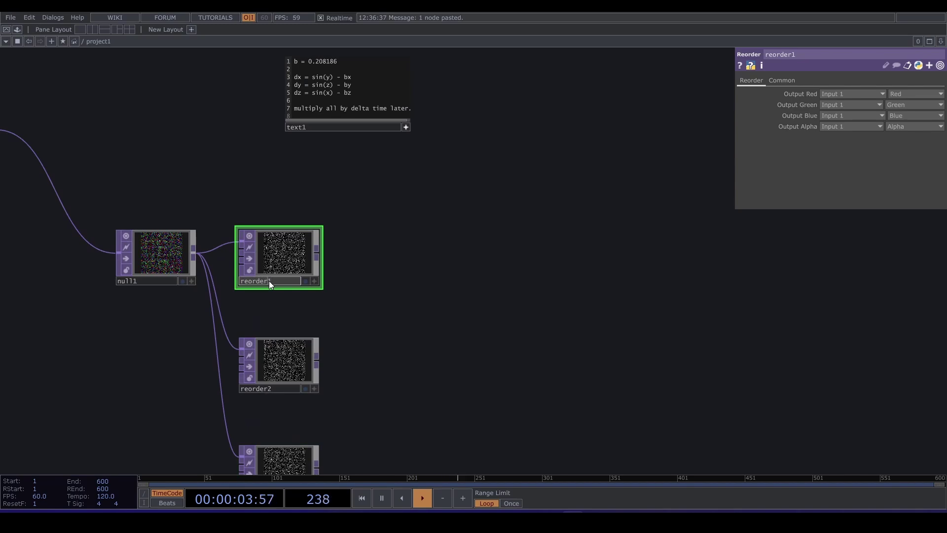
# Rename the three Reorder nodes x, y and z from the uppermost to the lowest
pyautogui.click(268, 280)
pyautogui.write('x')
pyautogui.click(271, 388)
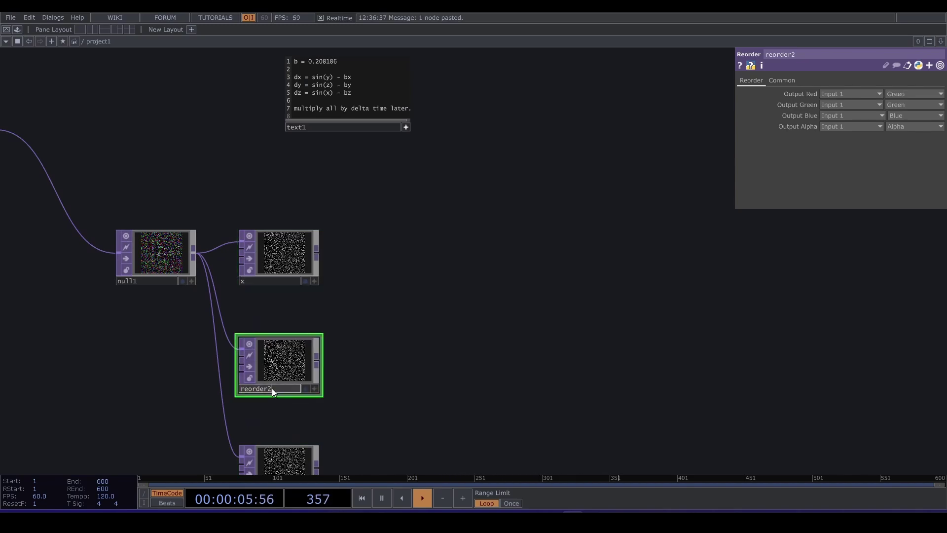
pyautogui.write('y')
pyautogui.press('Return')
pyautogui.moveTo(384, 348); pyautogui.dragTo(409, 294)
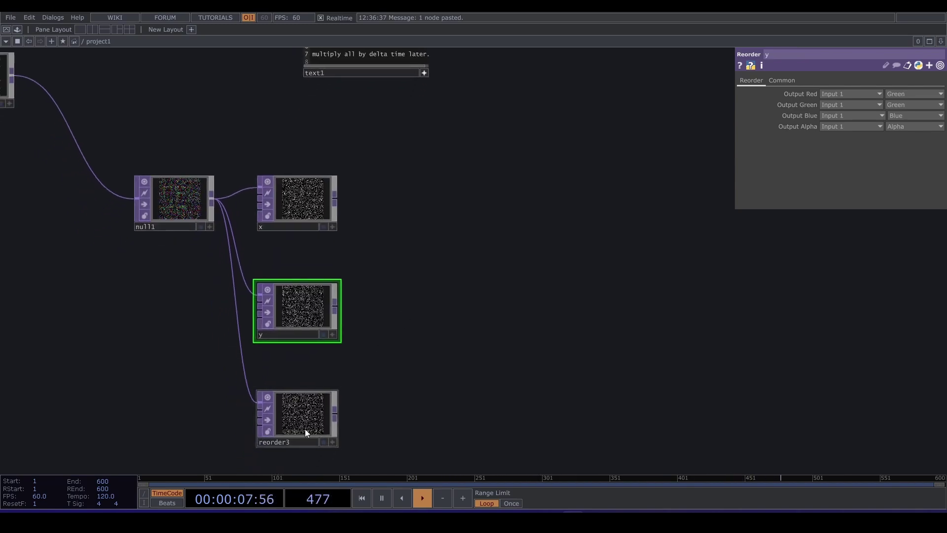
pyautogui.click(301, 438)
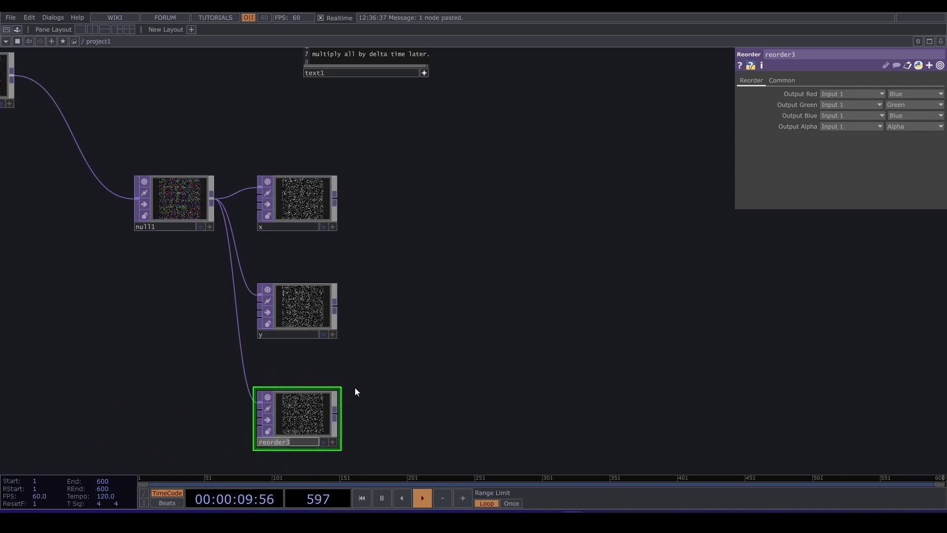
pyautogui.write('z')
pyautogui.press('Return')
# Connect the y node's output to a new Function TOP placed up and to its right
pyautogui.moveTo(451, 224); pyautogui.dragTo(309, 394)
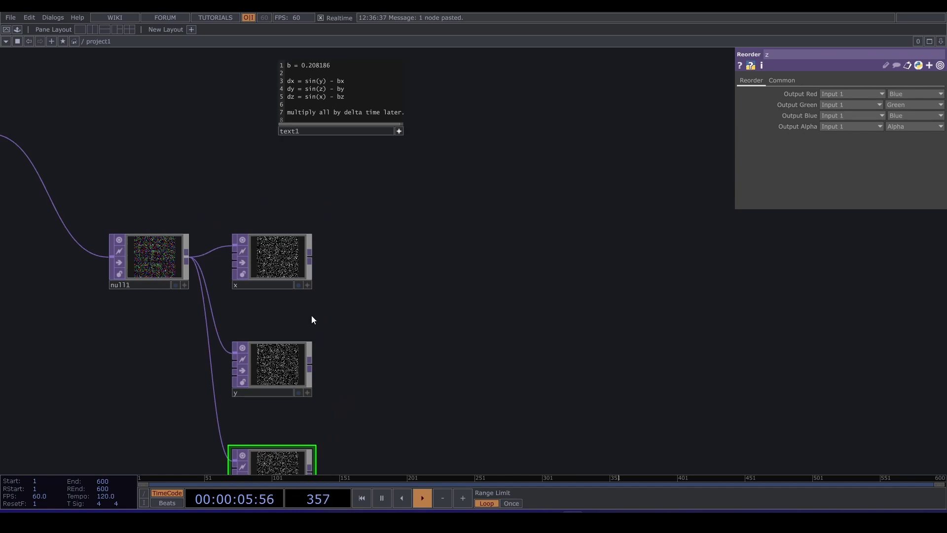
pyautogui.moveTo(311, 367); pyautogui.dragTo(410, 295)
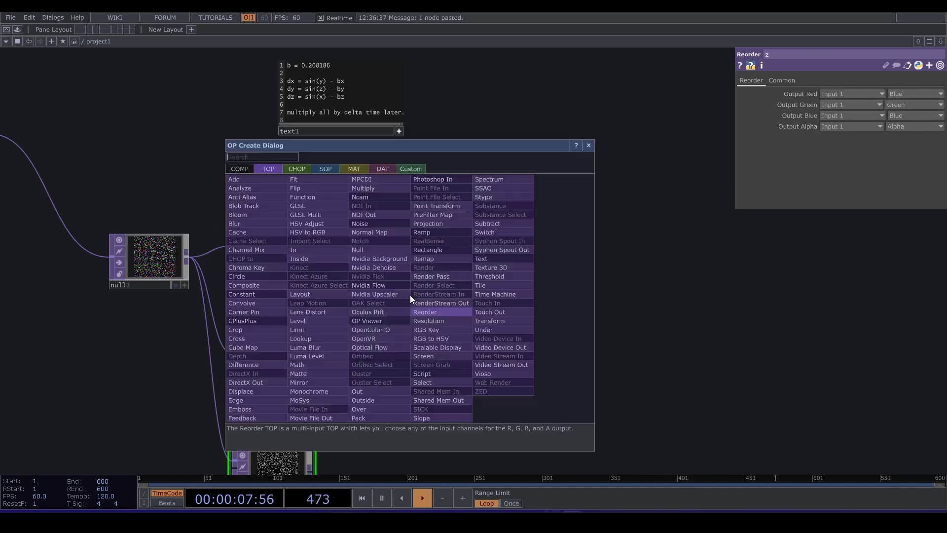
pyautogui.click(325, 214)
pyautogui.click(383, 299)
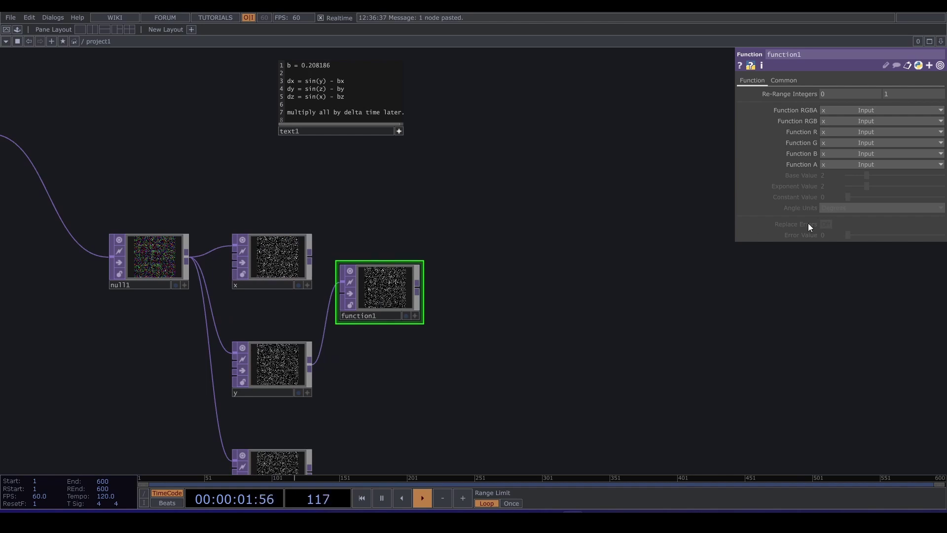
# Set the Function TOP's Function R to sin(x) Sine and its Angle Units to Radians
pyautogui.click(874, 132)
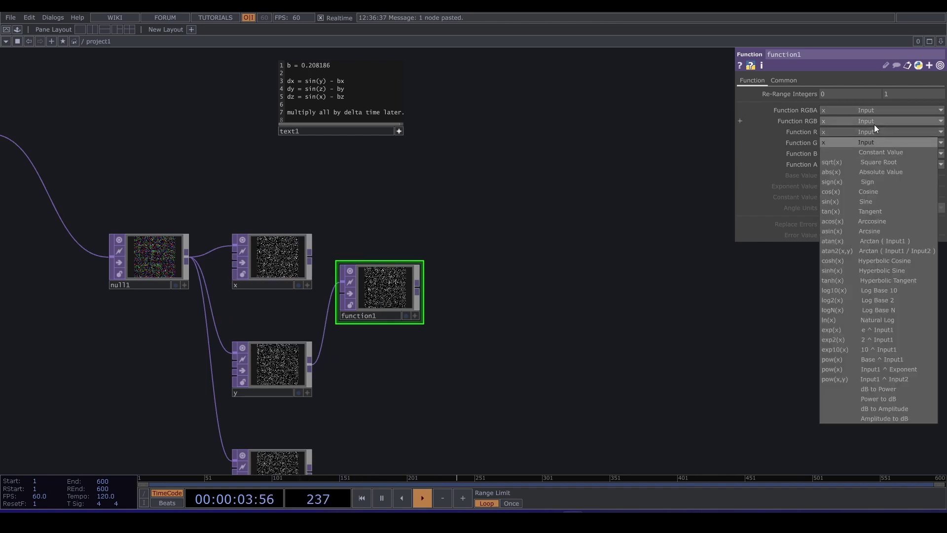
pyautogui.click(886, 200)
pyautogui.click(876, 208)
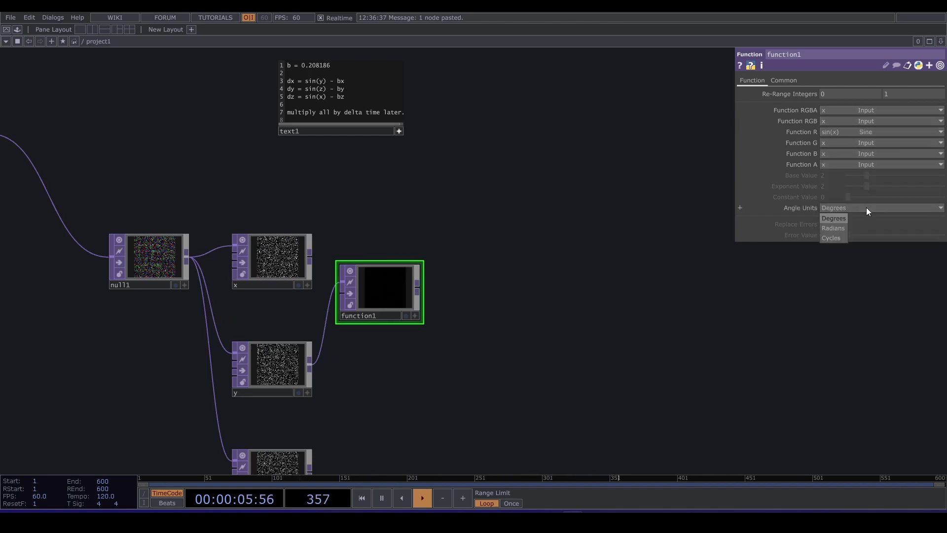
pyautogui.click(831, 228)
# Rename the Function node sinY
pyautogui.moveTo(545, 286); pyautogui.dragTo(475, 331)
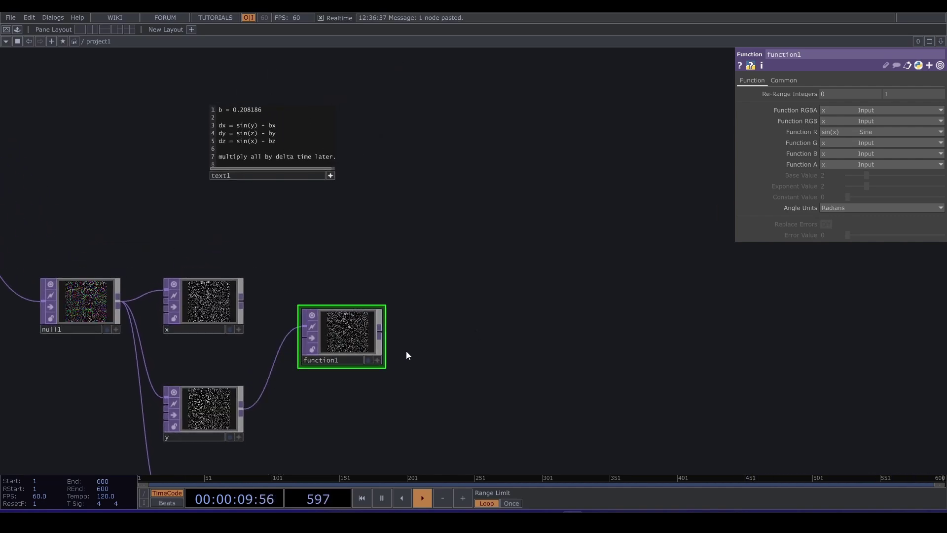
pyautogui.click(328, 360)
pyautogui.write('sinY')
pyautogui.press('Return')
# Move the x node up and connect its output to a new Math TOP placed above sinY
pyautogui.moveTo(243, 305); pyautogui.dragTo(241, 274)
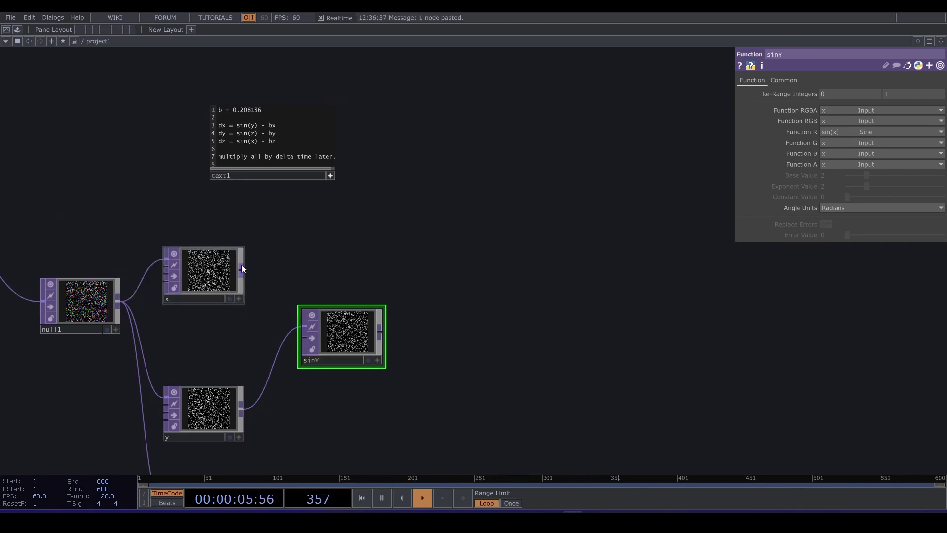
pyautogui.click(241, 267)
pyautogui.click(359, 269)
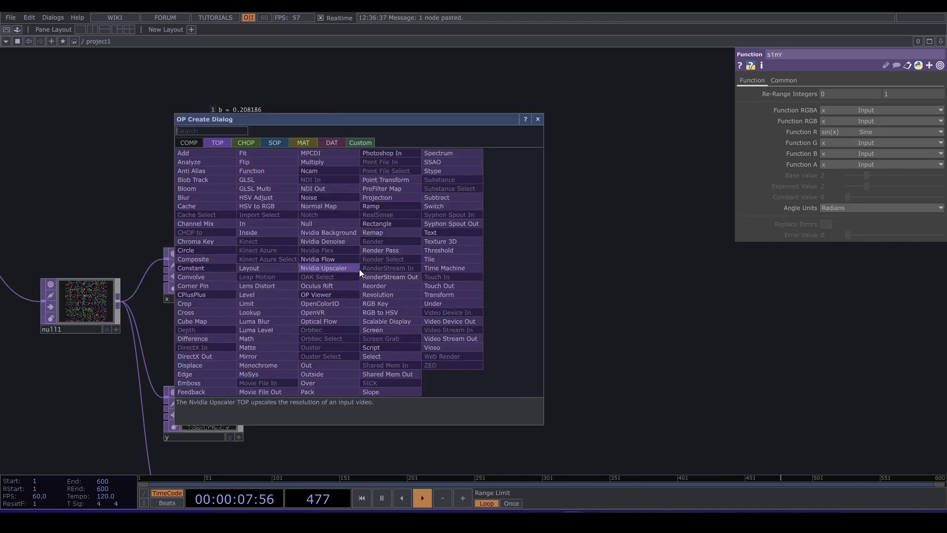
pyautogui.write('math')
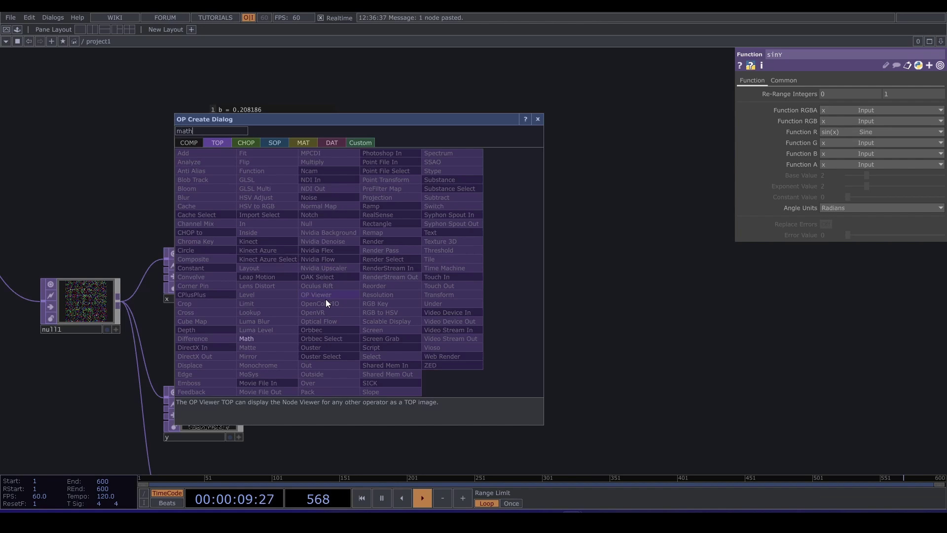
pyautogui.click(288, 339)
pyautogui.click(340, 267)
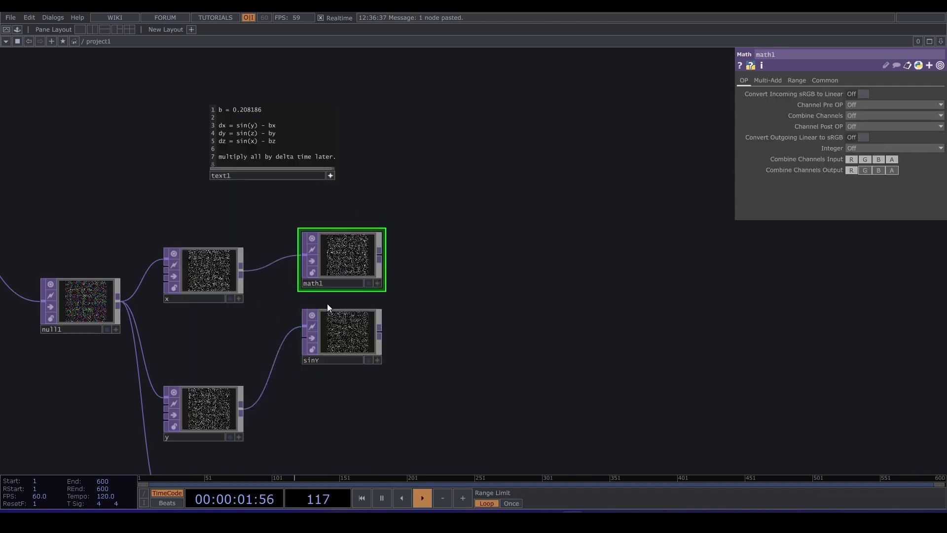
# Rename the Math node bx and undo the stray paste
pyautogui.click(330, 284)
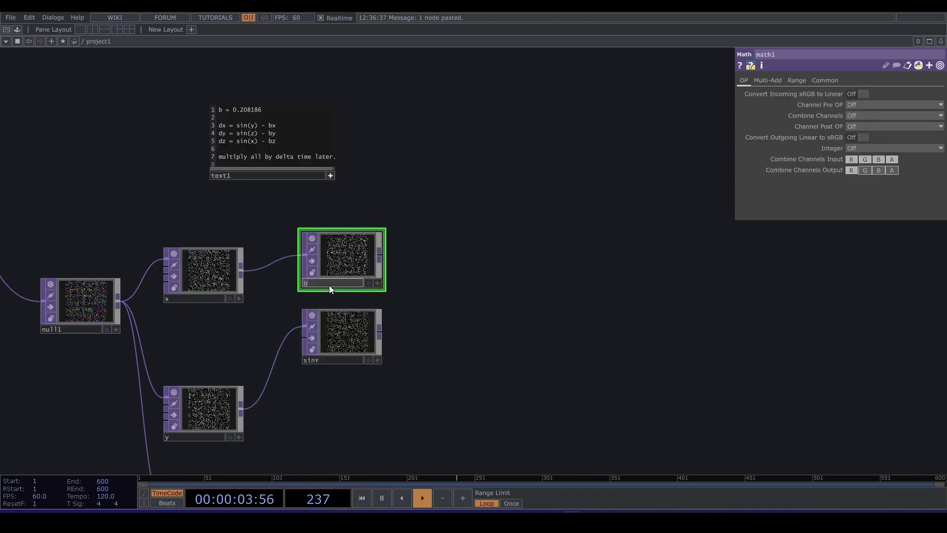
pyautogui.press('Return')
pyautogui.hotkey('ctrl', 'z')
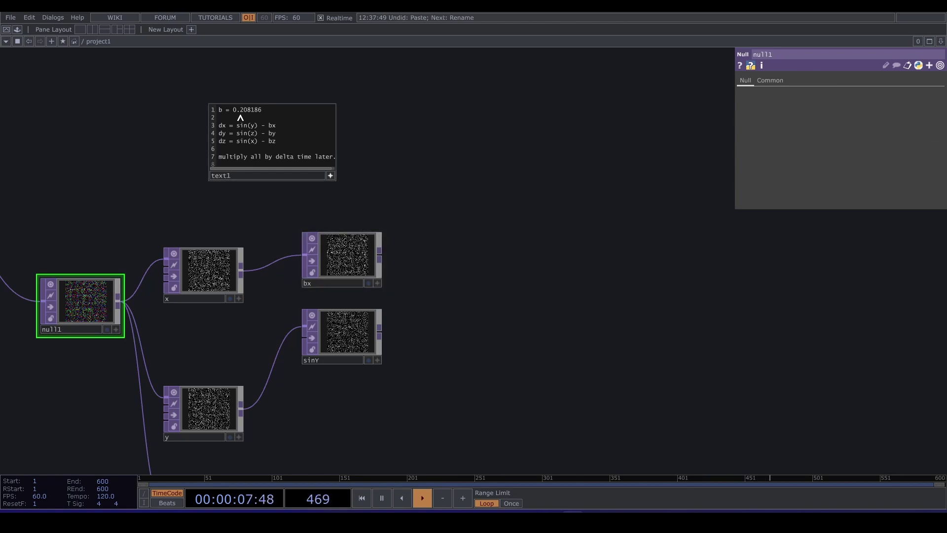
# Set the bx node's Multiply to 0.208186, copied from the b value in the text node
pyautogui.click(353, 257)
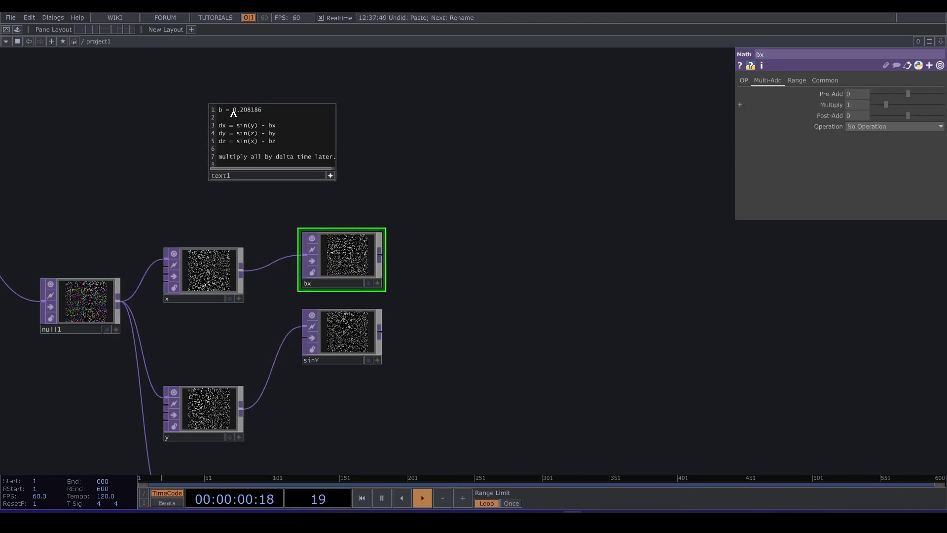
pyautogui.moveTo(233, 114); pyautogui.dragTo(265, 114)
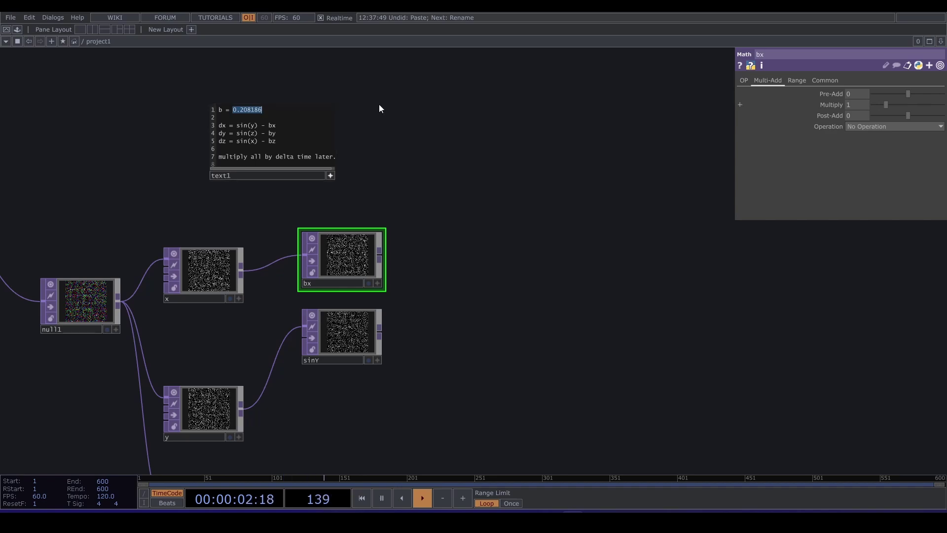
pyautogui.click(854, 105)
pyautogui.press('Return')
pyautogui.hscroll(3, 414, 334)
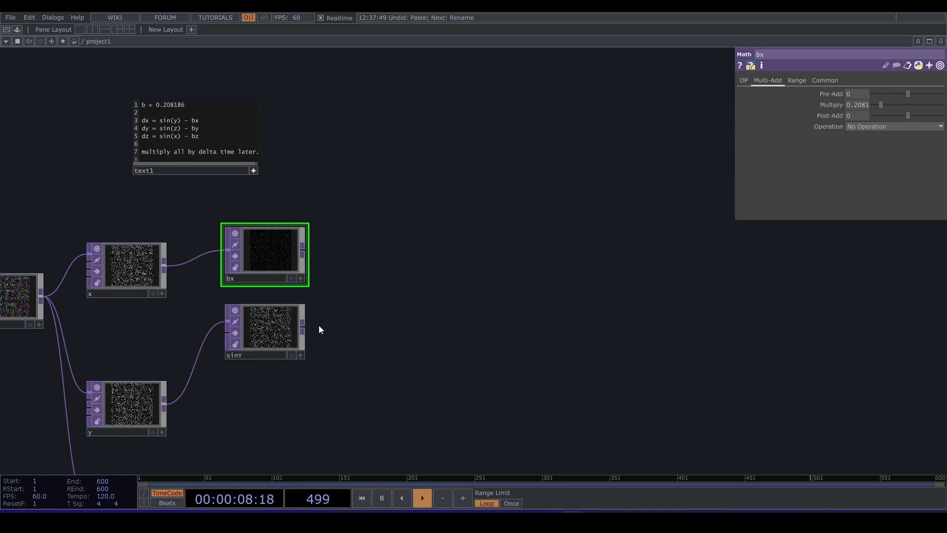
# Connect the sinY output to a new Subtract TOP placed to the right of bx and sinY
pyautogui.click(305, 334)
pyautogui.click(379, 260)
pyautogui.write('sub')
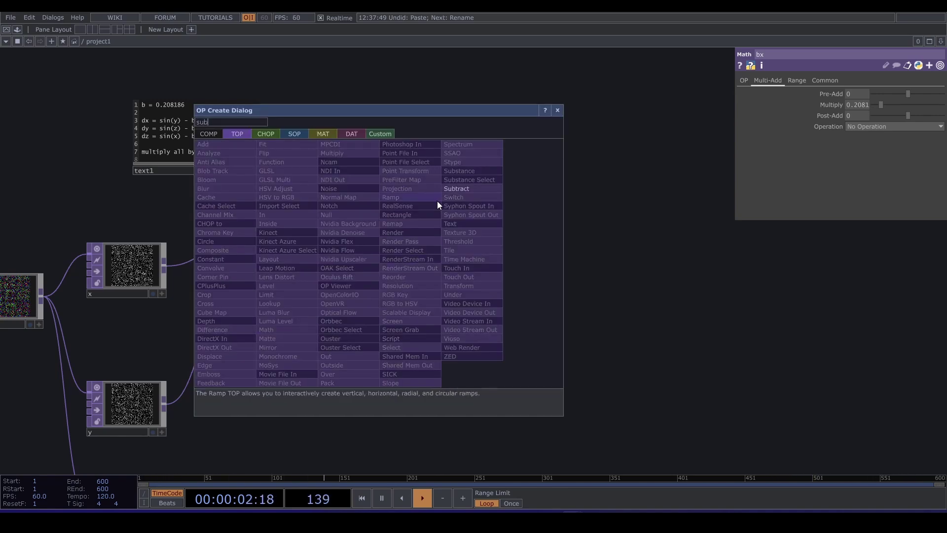
pyautogui.click(460, 190)
pyautogui.click(407, 267)
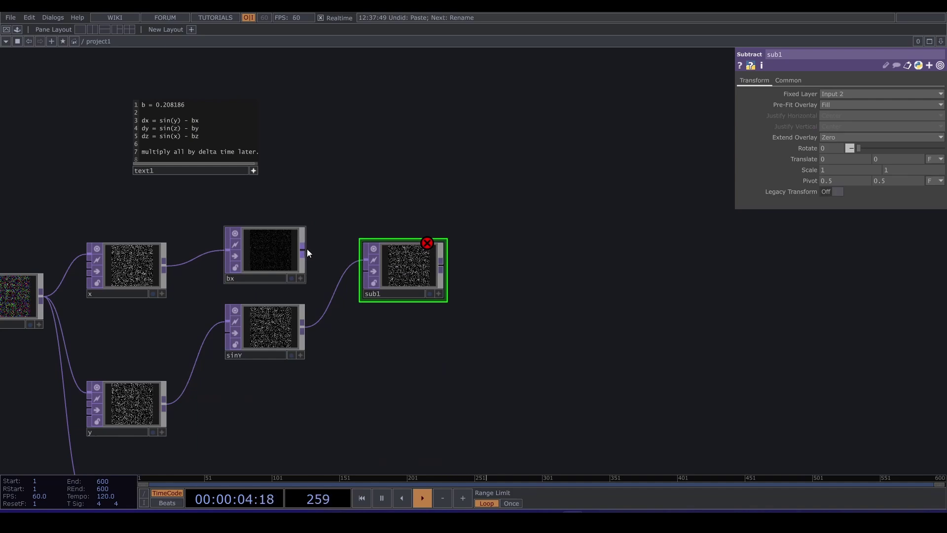
# Connect bx to the Subtract TOP's second input and shift the Subtract node slightly to the right
pyautogui.click(302, 250)
pyautogui.click(364, 272)
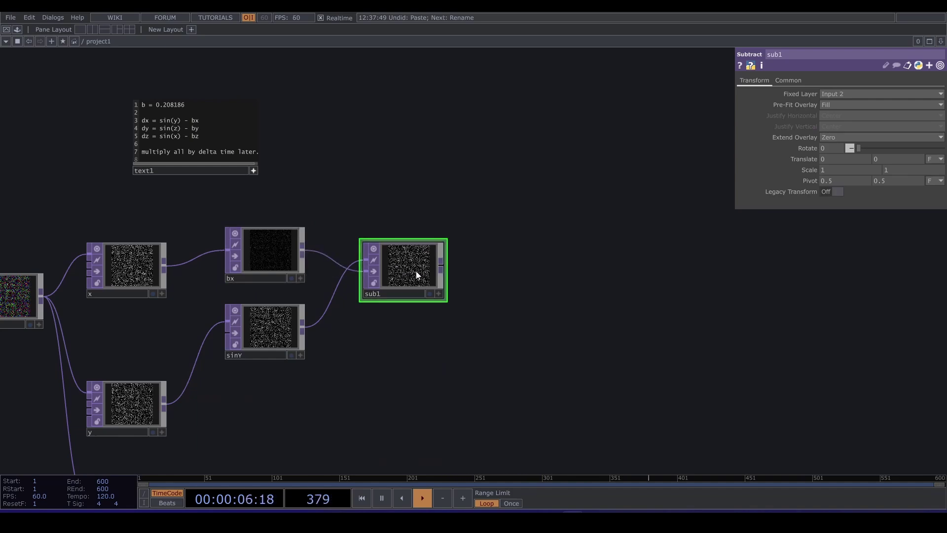
pyautogui.moveTo(419, 274); pyautogui.dragTo(434, 275)
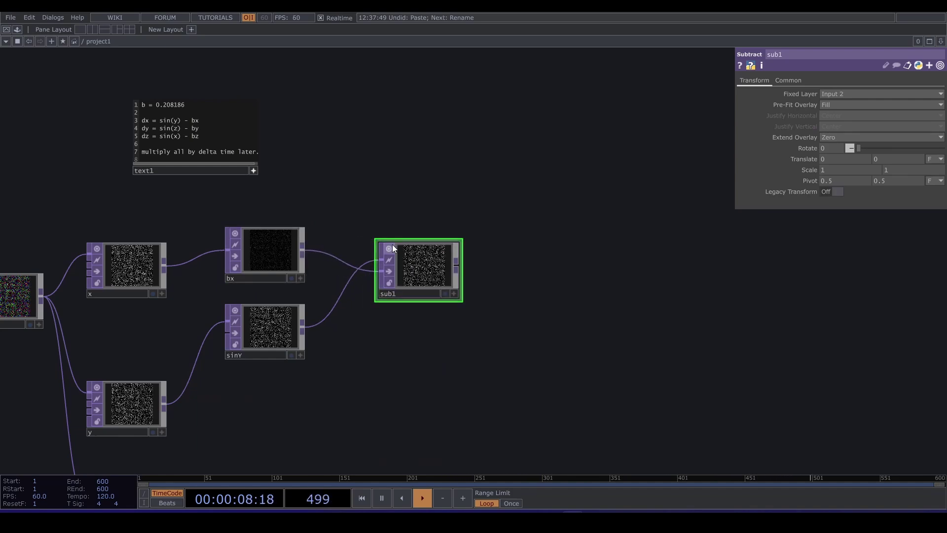
# Add a Reorder TOP connected to the output of sub1, placed to its right
pyautogui.hscroll(5, 451, 286)
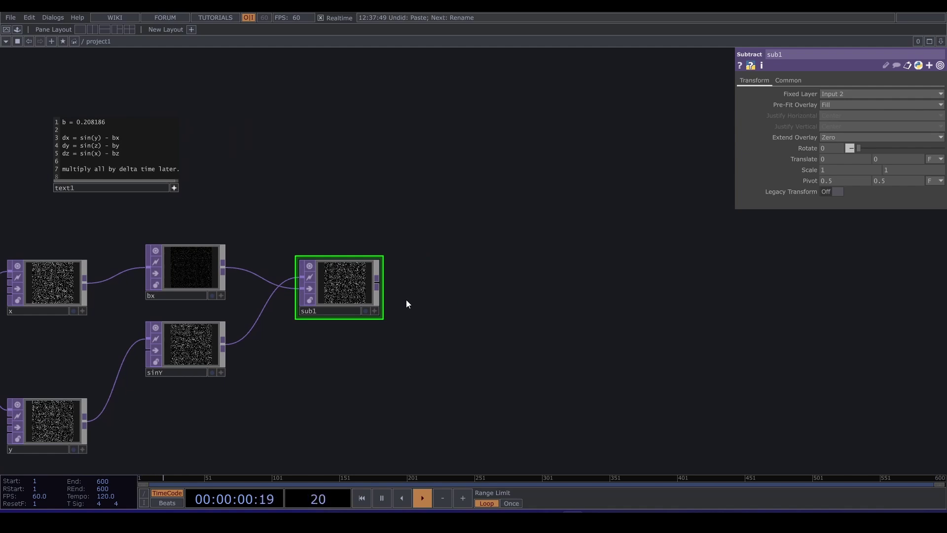
pyautogui.click(382, 287)
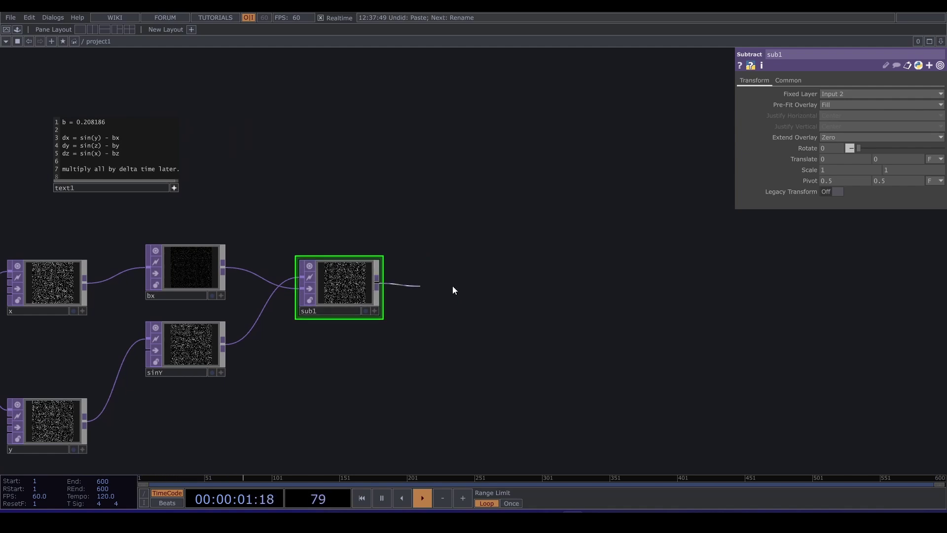
pyautogui.click(507, 283)
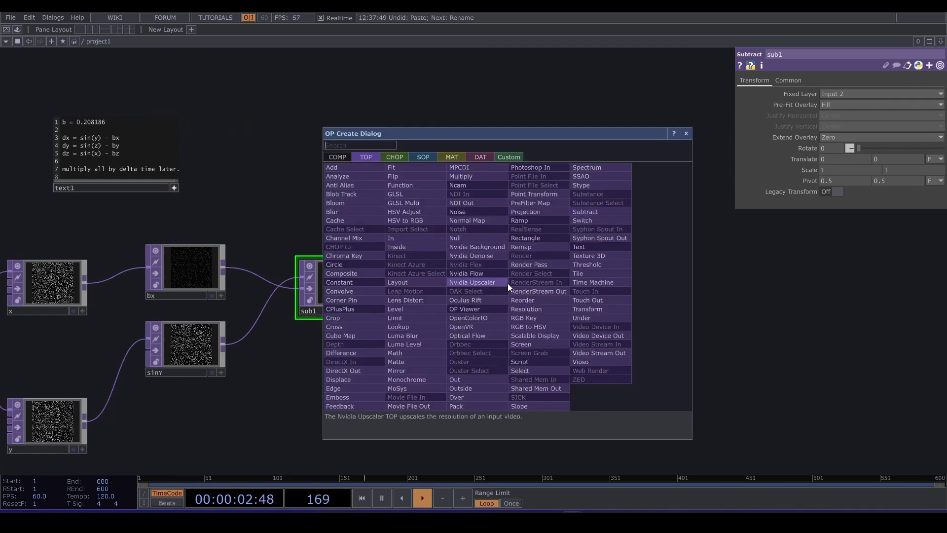
pyautogui.click(534, 299)
pyautogui.click(540, 294)
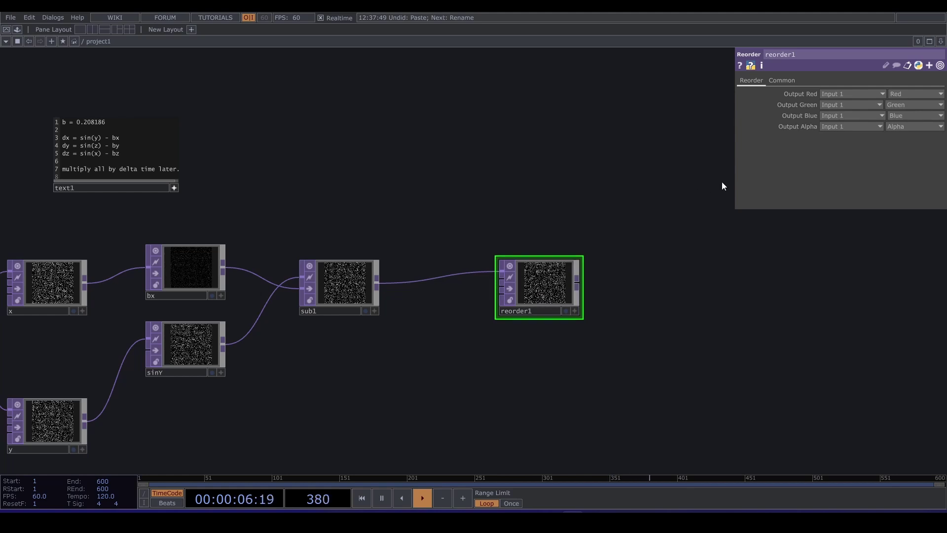
# Take the Reorder's green output from Input 2 and blue from Input 3, with pixel format 32-bit float (RGBA)
pyautogui.click(832, 106)
pyautogui.click(838, 126)
pyautogui.click(790, 82)
pyautogui.click(843, 200)
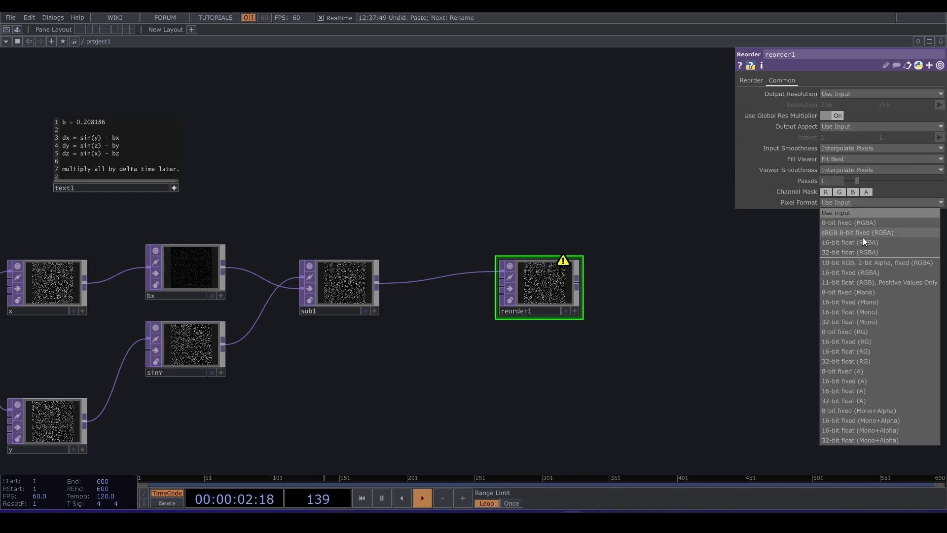
pyautogui.click(877, 252)
pyautogui.scroll(-4, 695, 298)
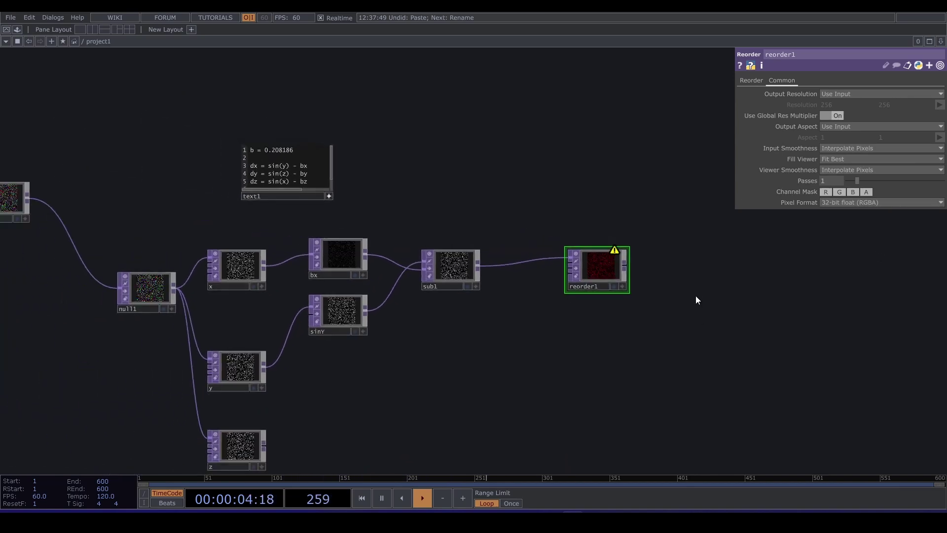
# Duplicate the bx, sinY and sub1 nodes together and place the copies directly below the originals
pyautogui.moveTo(509, 322); pyautogui.dragTo(507, 290)
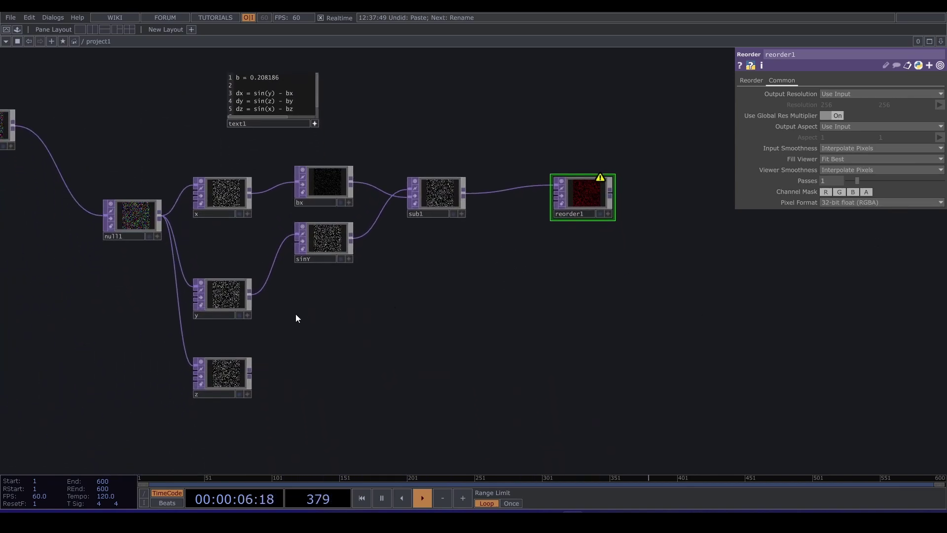
pyautogui.moveTo(318, 321); pyautogui.dragTo(445, 173)
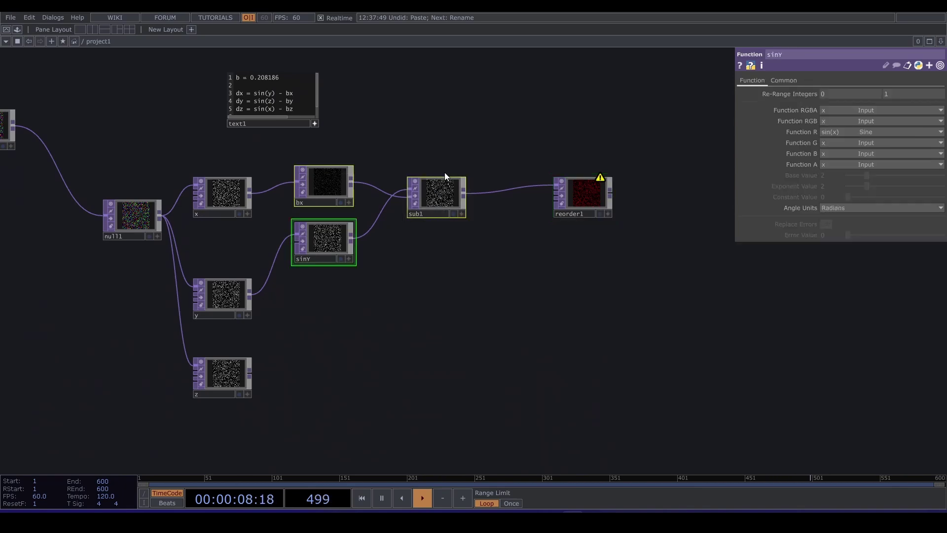
pyautogui.hotkey('ctrl', 'v')
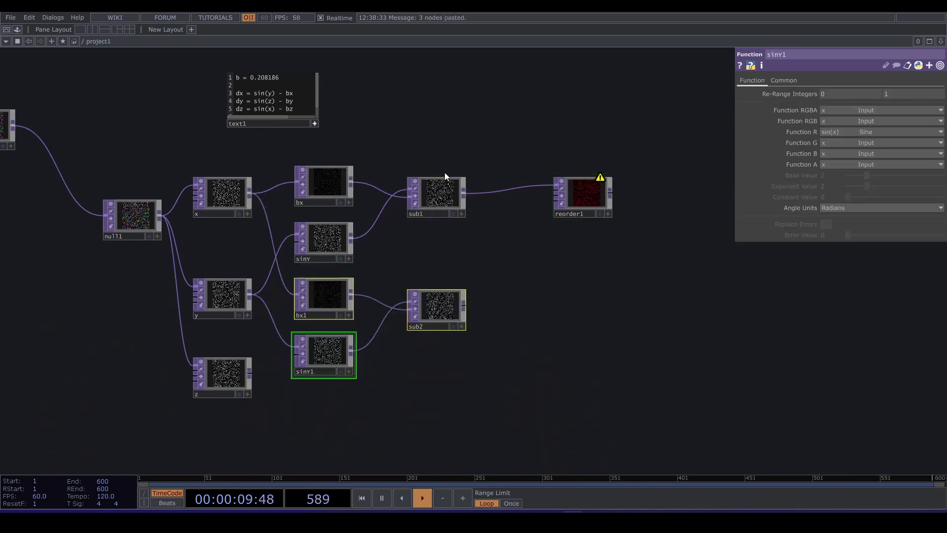
pyautogui.click(264, 369)
# Feed the copied bx1 Math node from y instead of x and rename it by
pyautogui.scroll(2, 273, 336)
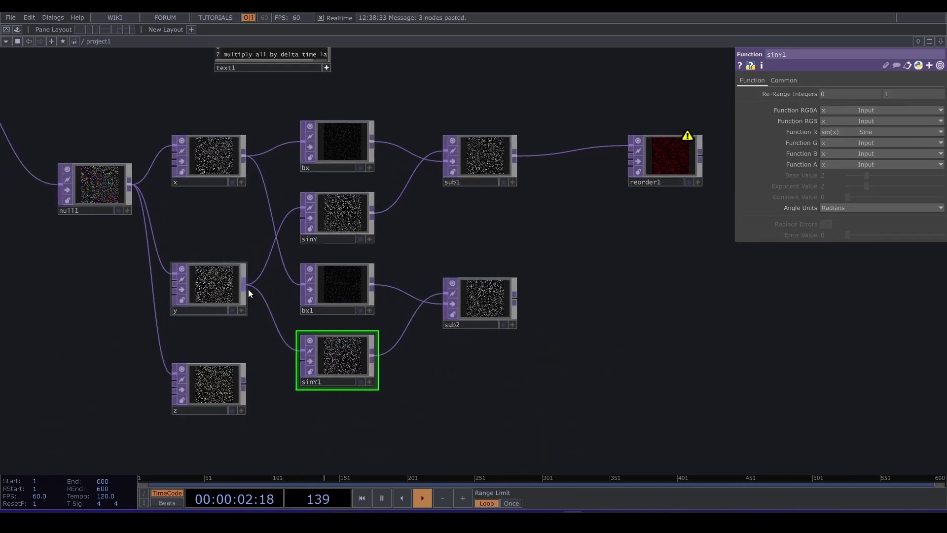
pyautogui.moveTo(297, 285); pyautogui.dragTo(241, 286)
pyautogui.click(324, 309)
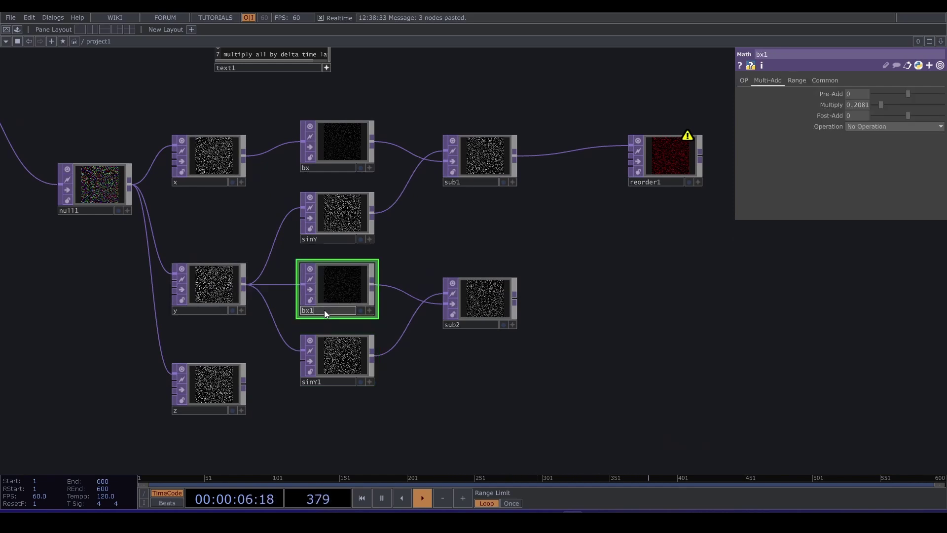
pyautogui.write('by')
pyautogui.press('Return')
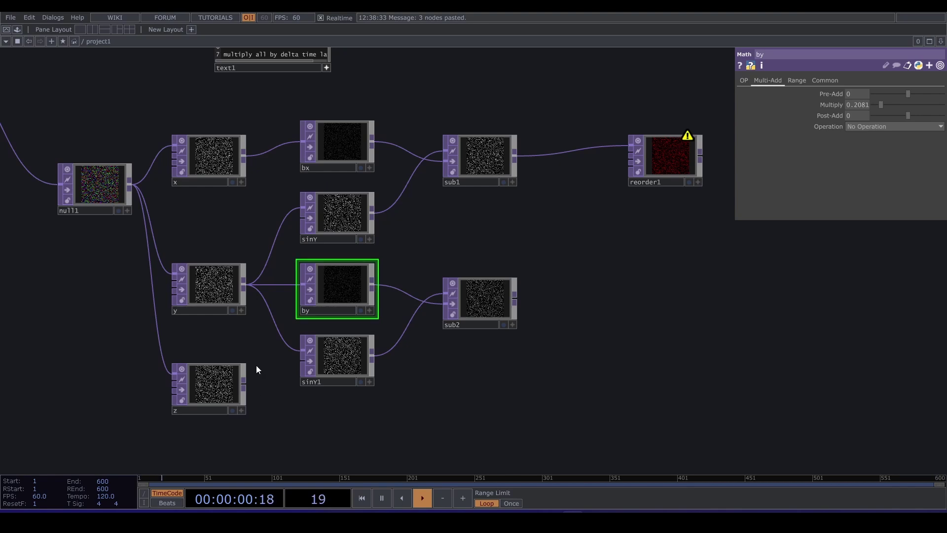
# Feed the copied sinY1 Function node from z instead of y and rename it sinZ
pyautogui.moveTo(245, 381); pyautogui.dragTo(255, 380)
pyautogui.moveTo(291, 352); pyautogui.dragTo(290, 352)
pyautogui.click(330, 383)
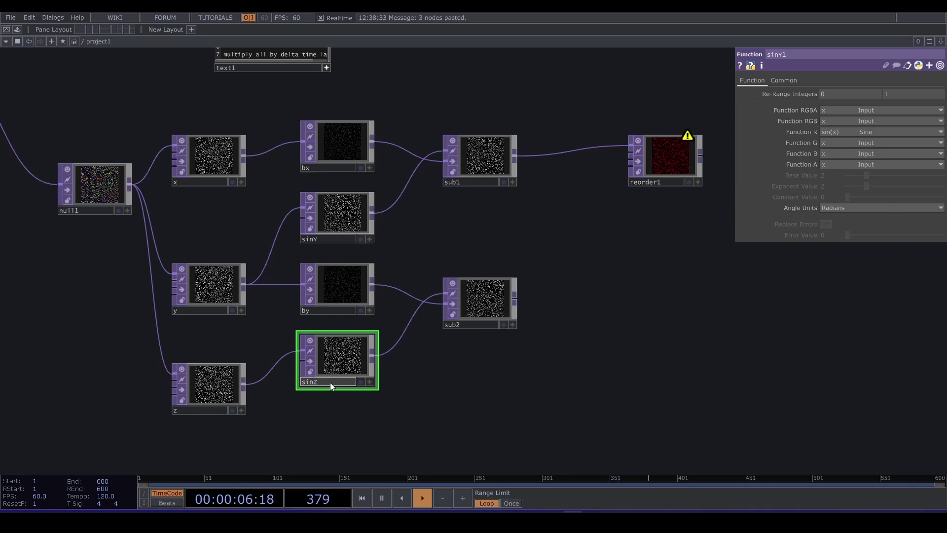
pyautogui.write('Z')
pyautogui.press('Return')
# Connect sub2 to the second input of the Reorder TOP
pyautogui.moveTo(518, 298); pyautogui.dragTo(633, 157)
pyautogui.moveTo(623, 254); pyautogui.dragTo(623, 233)
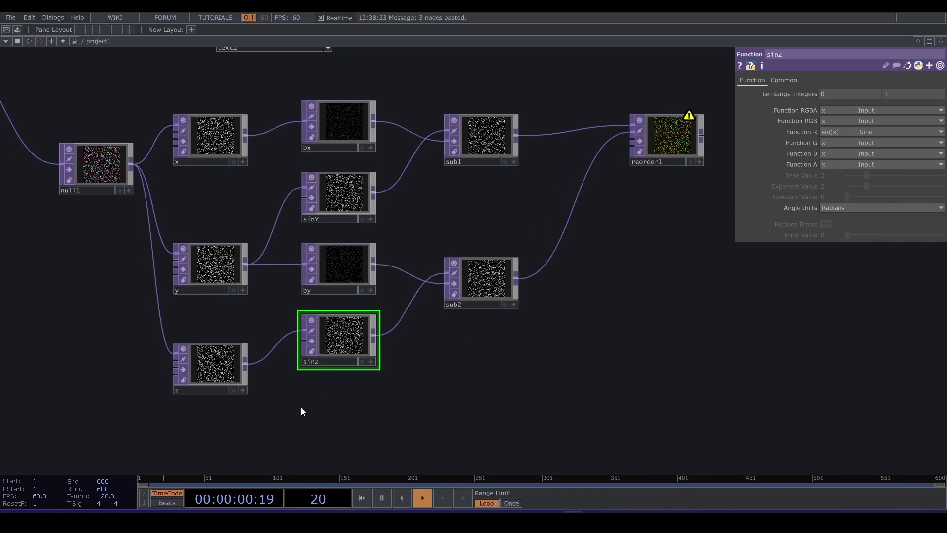
# Duplicate by, sinZ and sub2 below the originals, and move the z node down beside the copies
pyautogui.moveTo(324, 397); pyautogui.dragTo(479, 262, button='right')
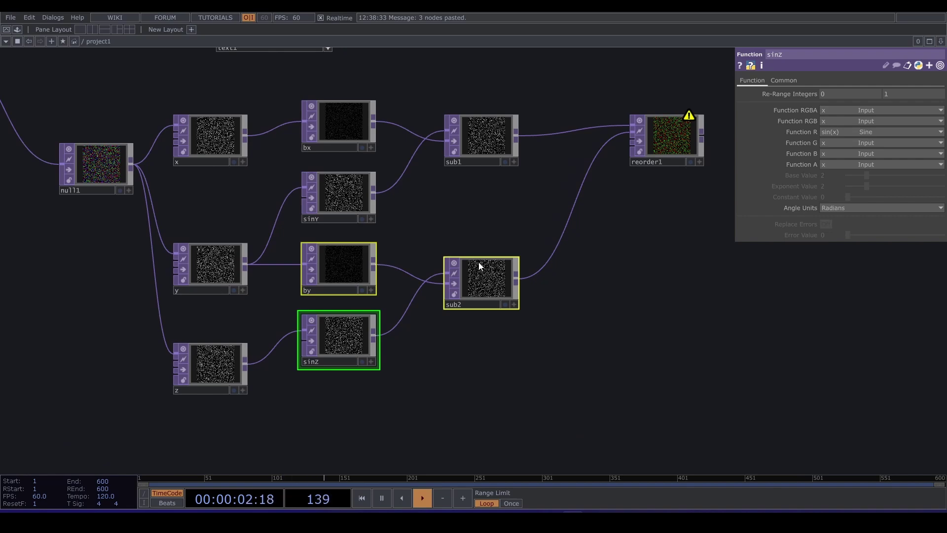
pyautogui.hotkey('ctrl', 'c')
pyautogui.hotkey('ctrl', 'v')
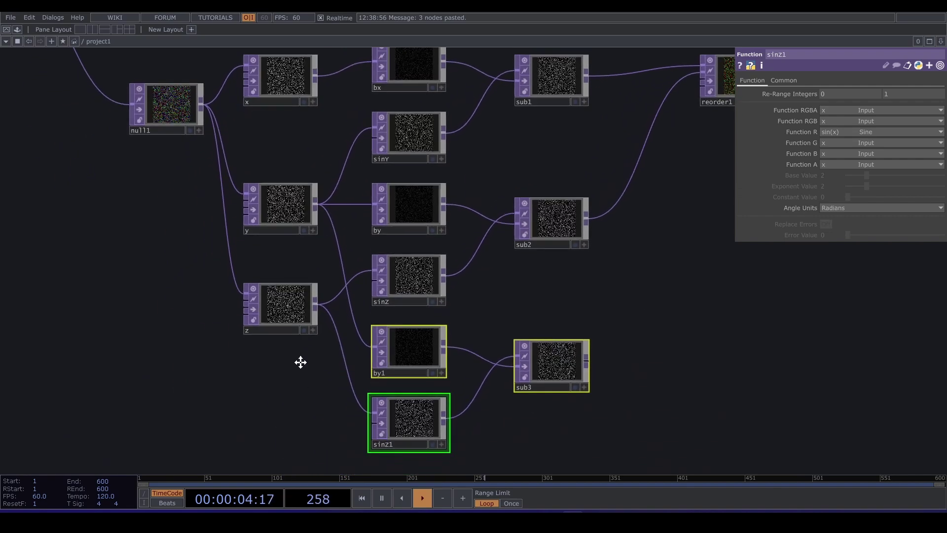
pyautogui.moveTo(294, 293); pyautogui.dragTo(284, 338)
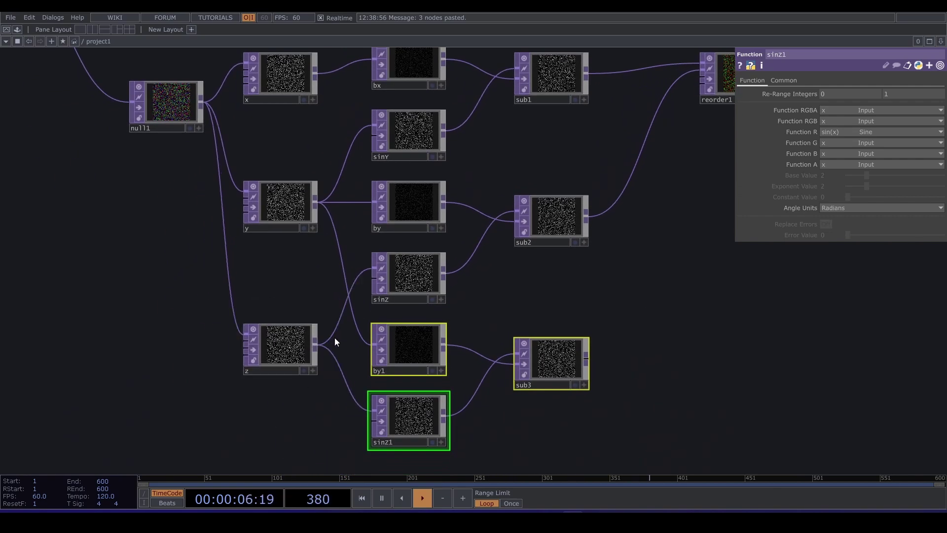
pyautogui.click(334, 337)
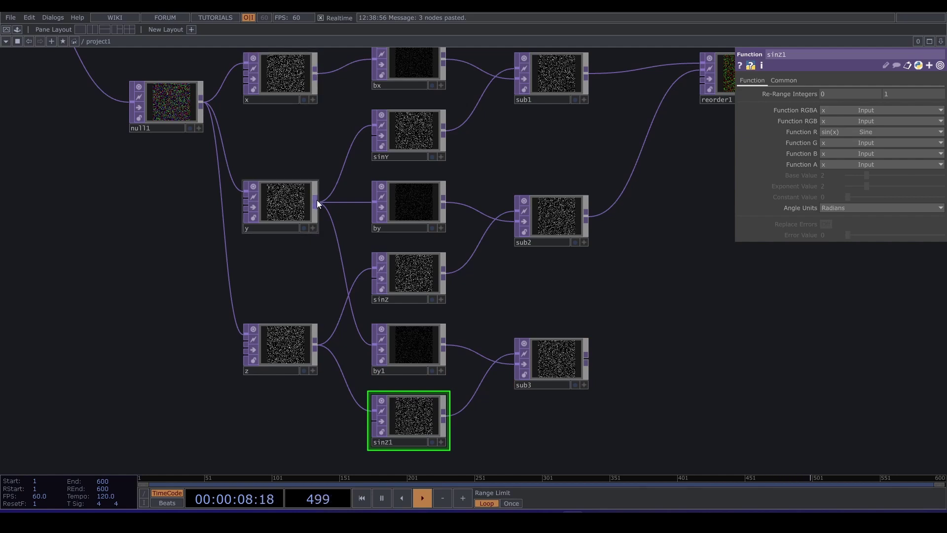
# Rewire x into sinZ1 and z into by1, and connect sub3 to the Reorder's third input
pyautogui.moveTo(318, 70); pyautogui.dragTo(360, 409)
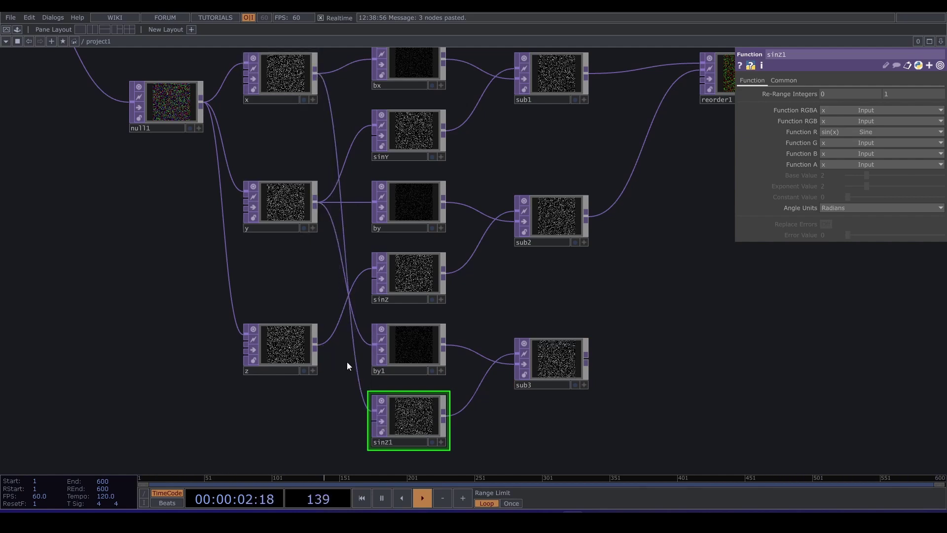
pyautogui.moveTo(318, 345); pyautogui.dragTo(361, 345)
pyautogui.moveTo(584, 330); pyautogui.dragTo(464, 117)
pyautogui.moveTo(528, 189); pyautogui.dragTo(481, 293)
pyautogui.scroll(-3, 481, 292)
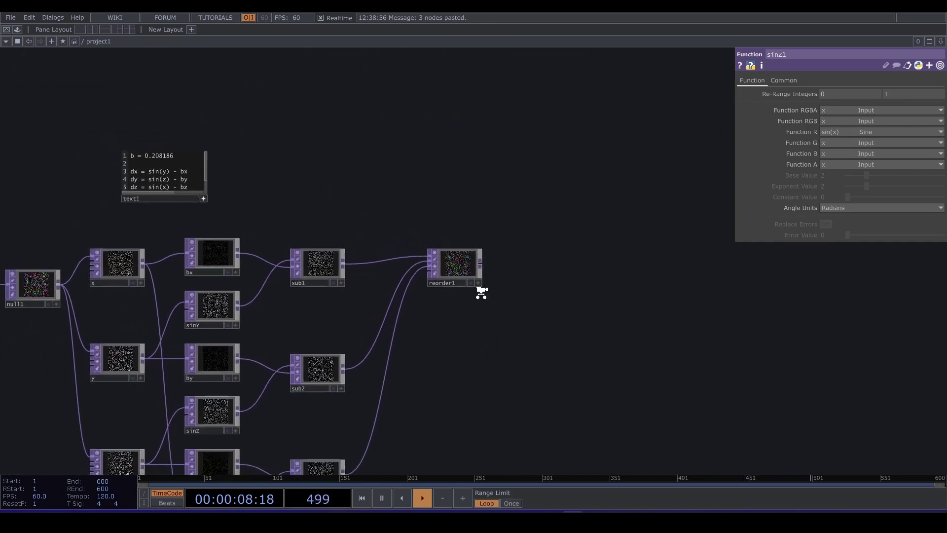
# Set the Reorder TOP's Output Alpha channel to Zero and inspect the combined image
pyautogui.click(465, 268)
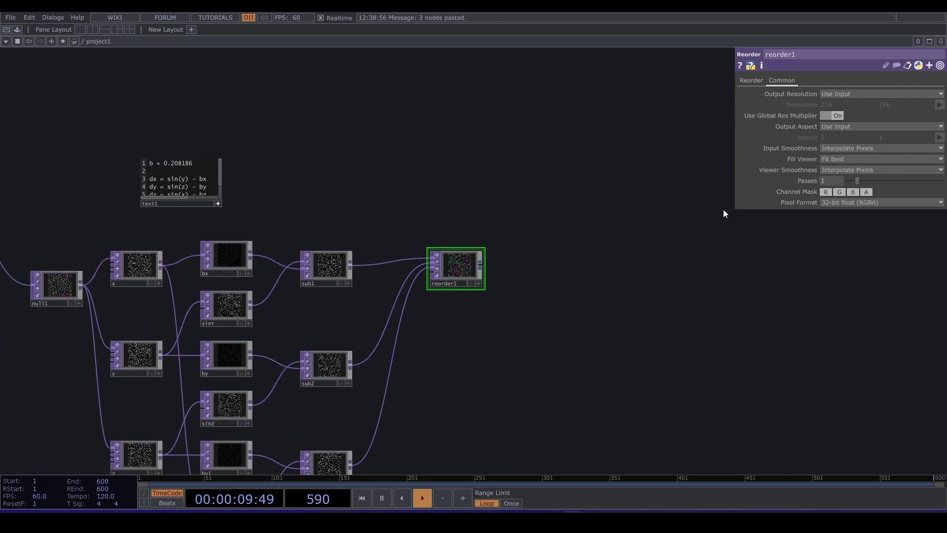
pyautogui.click(751, 80)
pyautogui.click(898, 127)
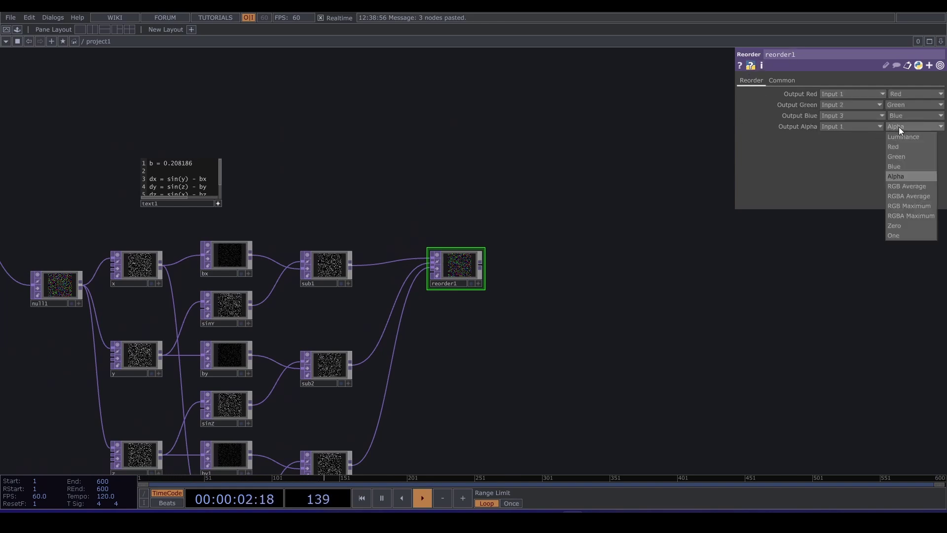
pyautogui.click(916, 226)
pyautogui.scroll(5, 470, 244)
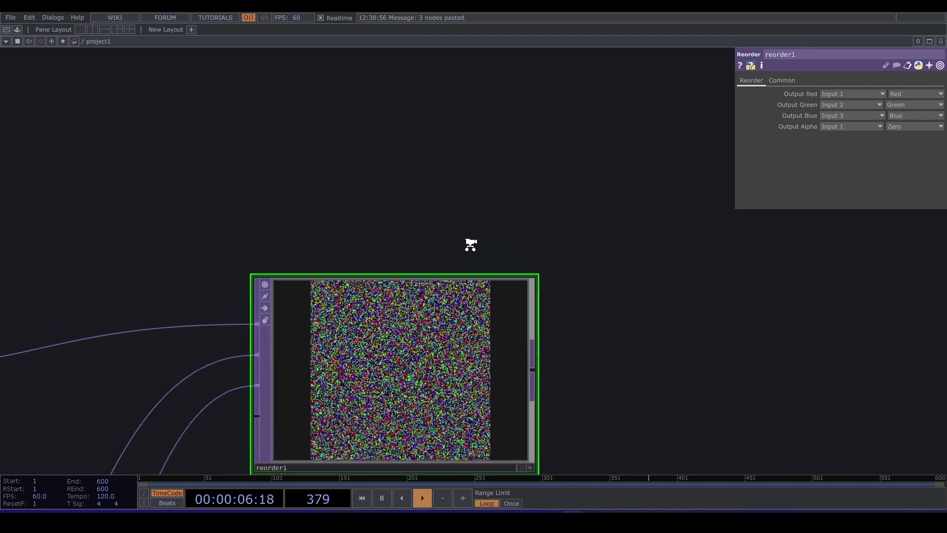
pyautogui.scroll(-5, 471, 245)
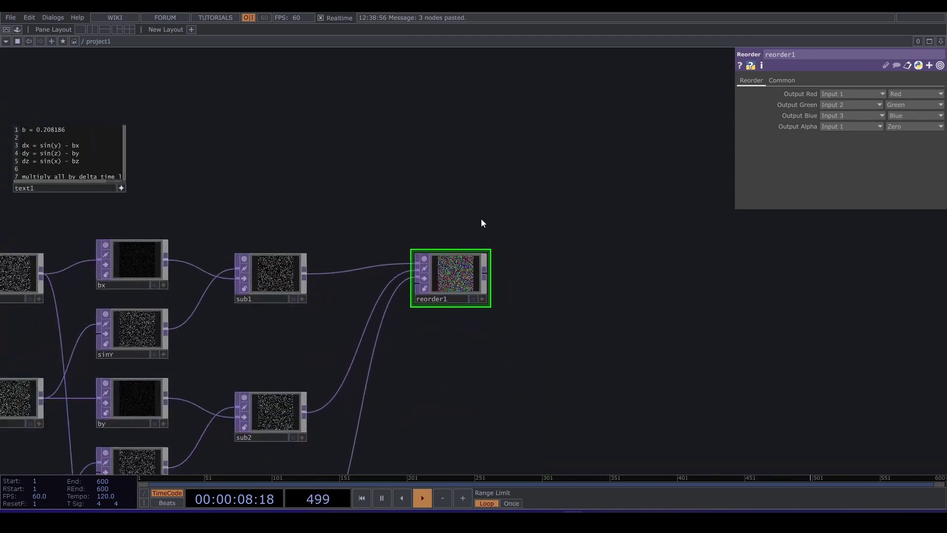
pyautogui.scroll(-4, 487, 246)
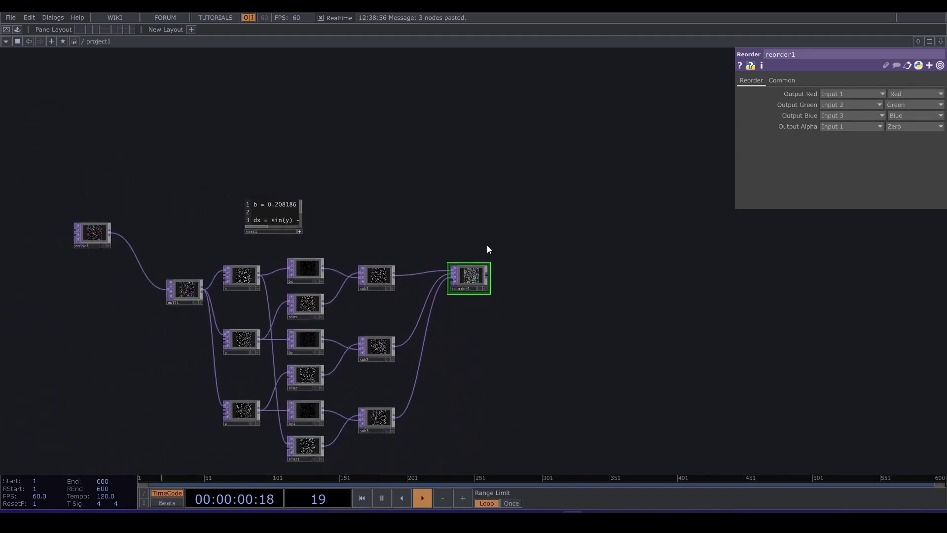
pyautogui.scroll(2, 471, 306)
pyautogui.scroll(3, 471, 307)
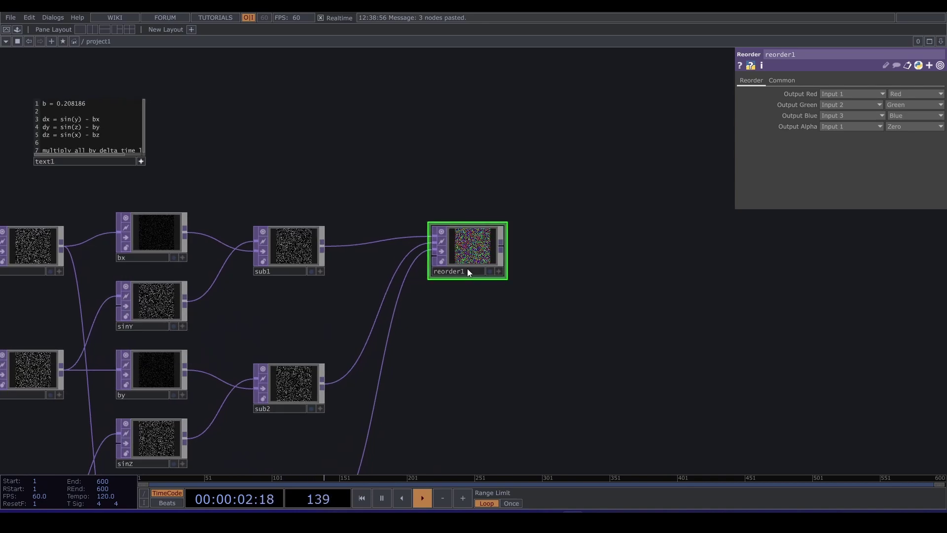
pyautogui.scroll(-3, 488, 322)
pyautogui.scroll(-1, 504, 291)
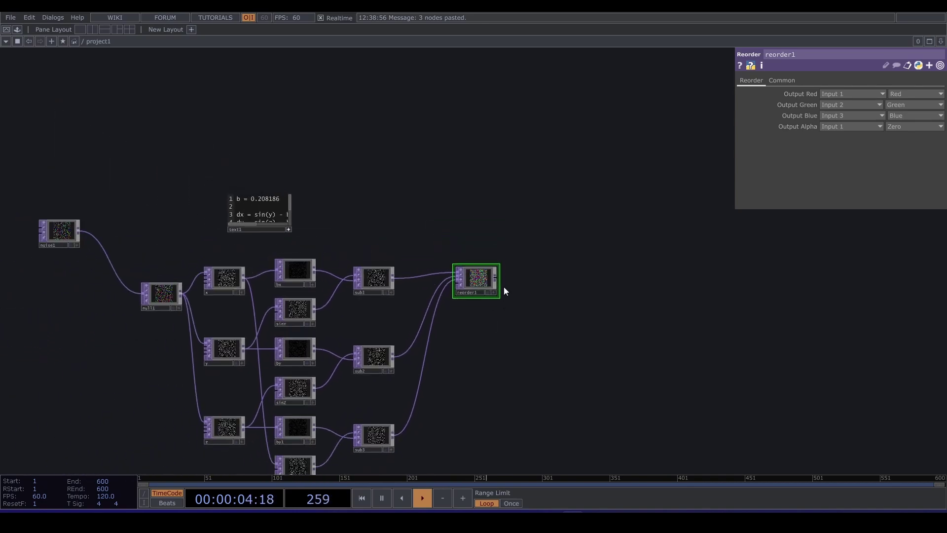
# Add a Math TOP connected to the Reorder's output, placed to its right, and name it deltaTime
pyautogui.click(497, 277)
pyautogui.click(590, 279)
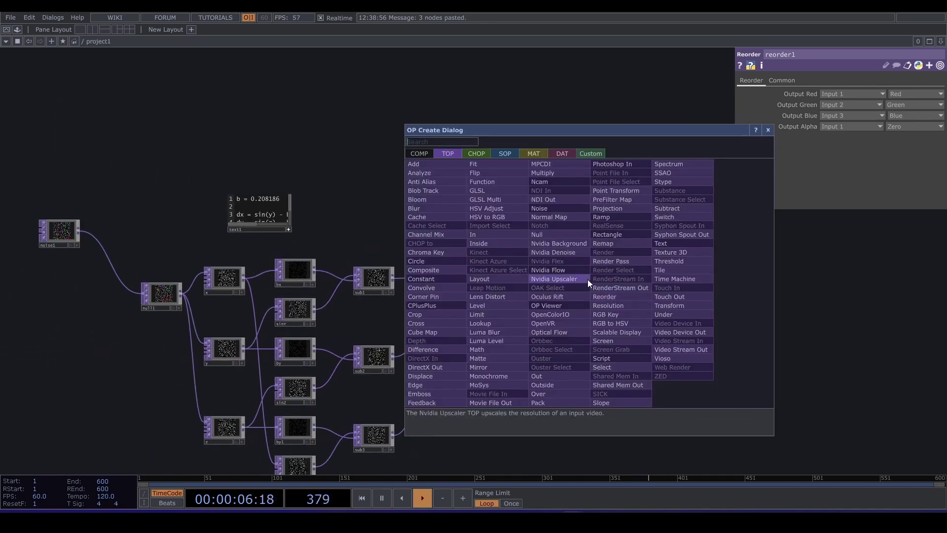
pyautogui.write('math')
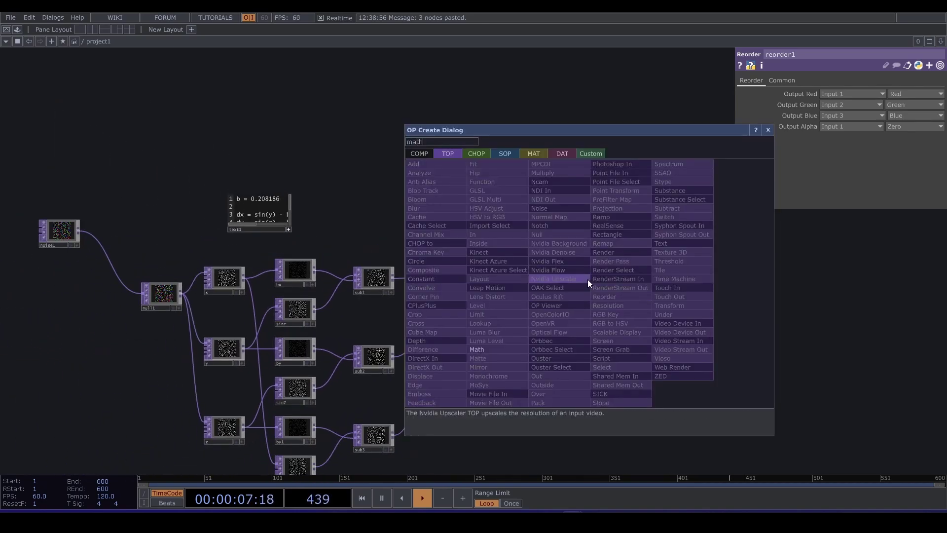
pyautogui.click(517, 351)
pyautogui.click(560, 284)
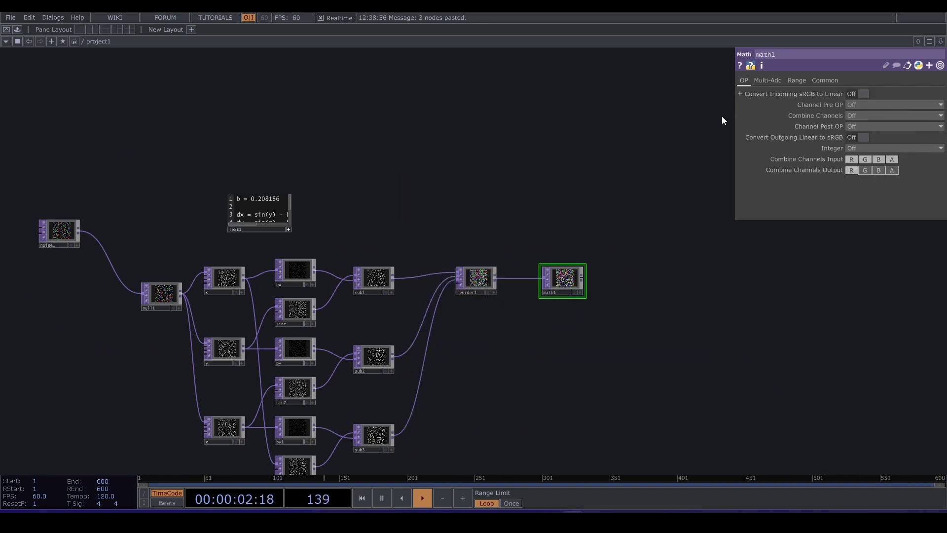
pyautogui.scroll(3, 566, 275)
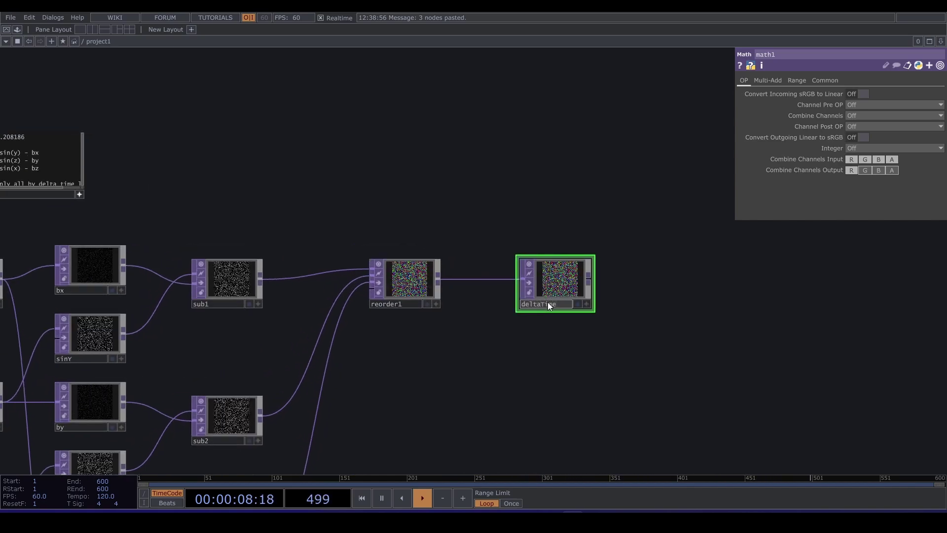
pyautogui.press('Return')
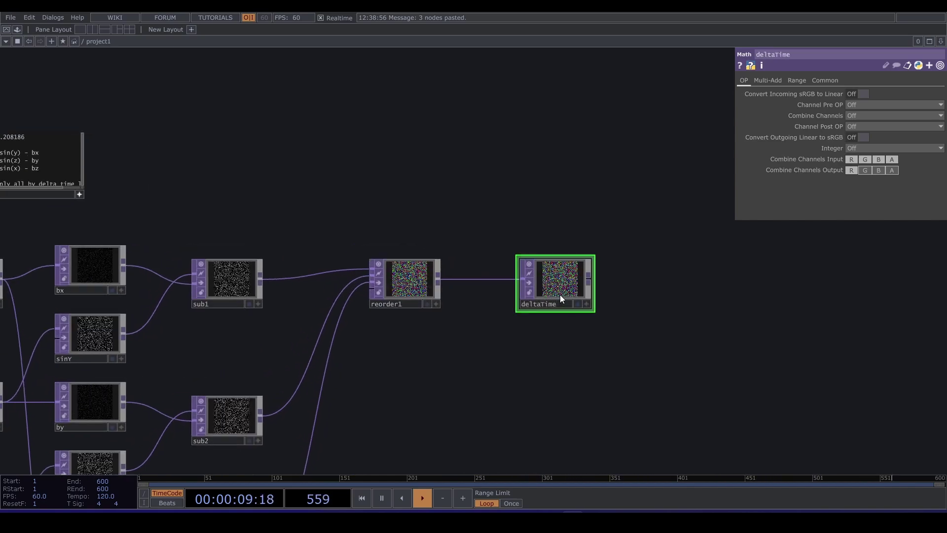
# Set the deltaTime node's Multiply to a time-rate expression that evaluates to 0.0166
pyautogui.click(767, 80)
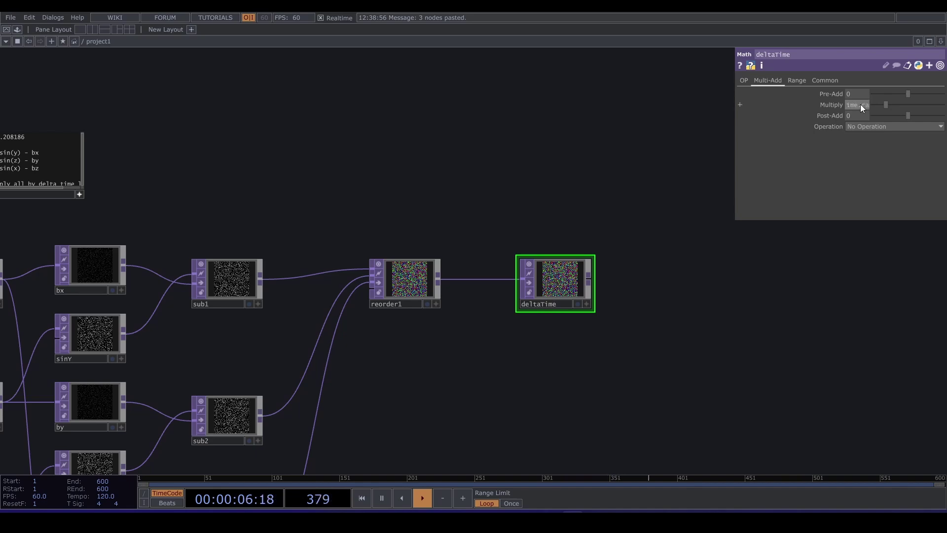
pyautogui.scroll(-2, 539, 156)
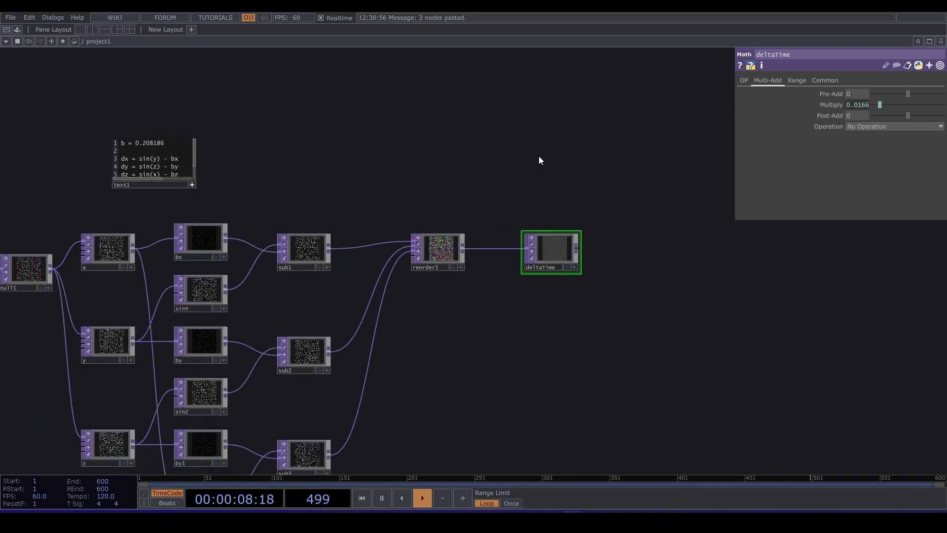
pyautogui.scroll(5, 542, 263)
pyautogui.scroll(-5, 542, 263)
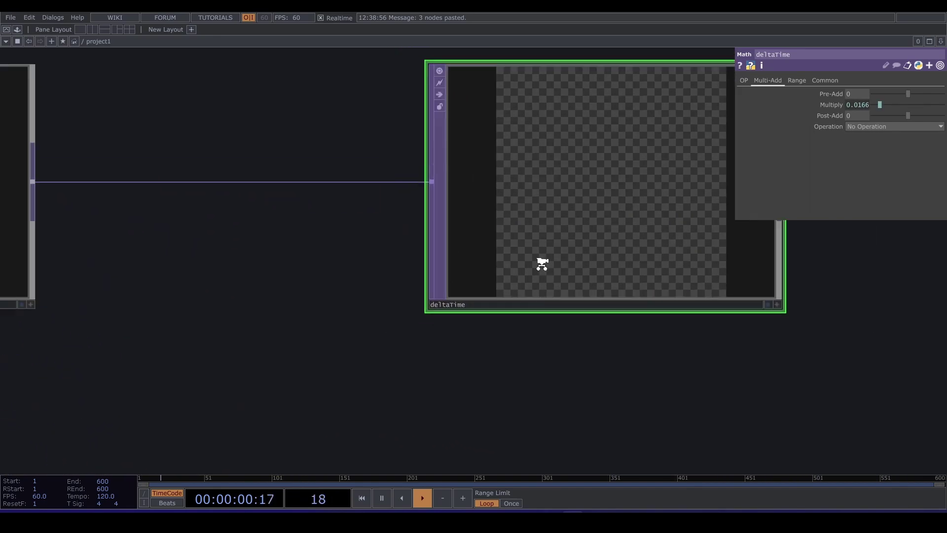
# Move noise1 and the text1 node clear of the network, and insert a Feedback TOP between noise1 and null1
pyautogui.scroll(-2, 542, 263)
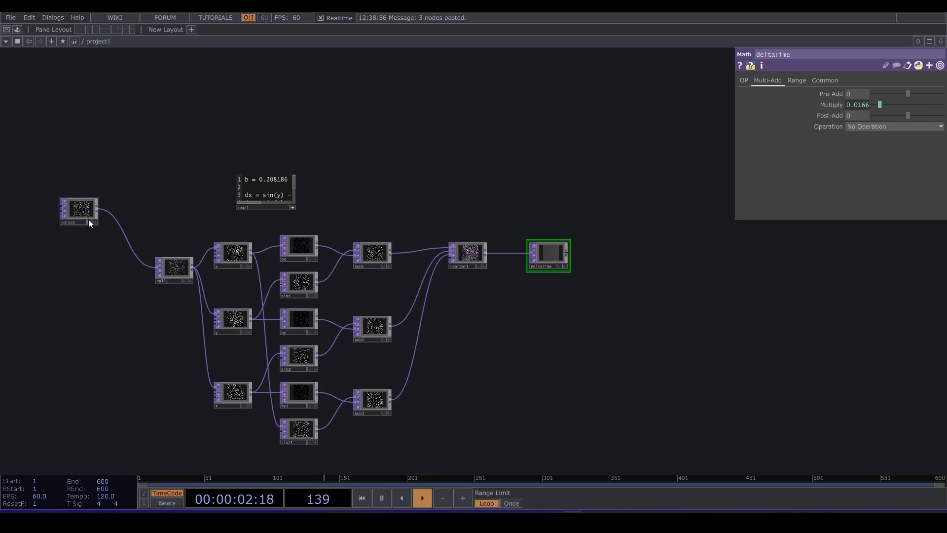
pyautogui.moveTo(73, 202); pyautogui.dragTo(65, 196)
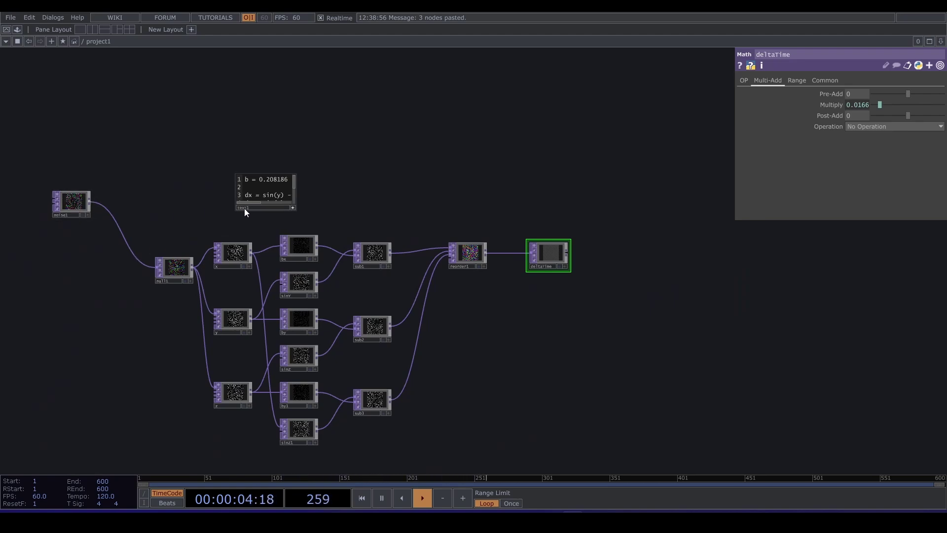
pyautogui.moveTo(241, 206); pyautogui.dragTo(233, 141)
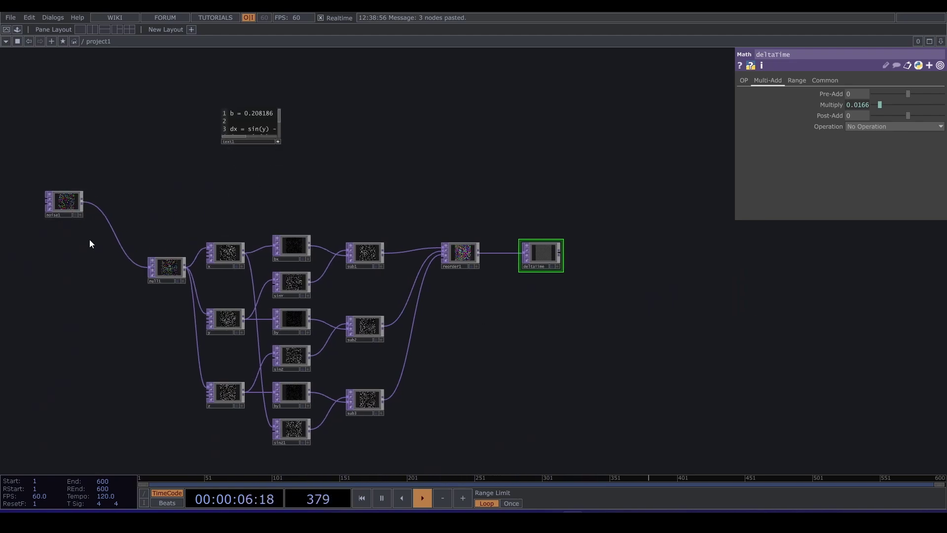
pyautogui.rightClick(115, 227)
pyautogui.click(140, 217)
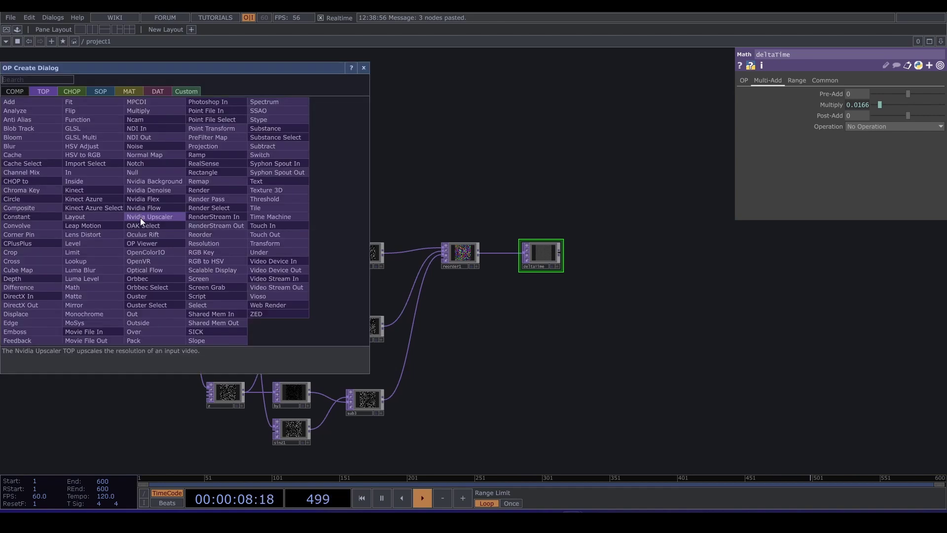
pyautogui.write('fe')
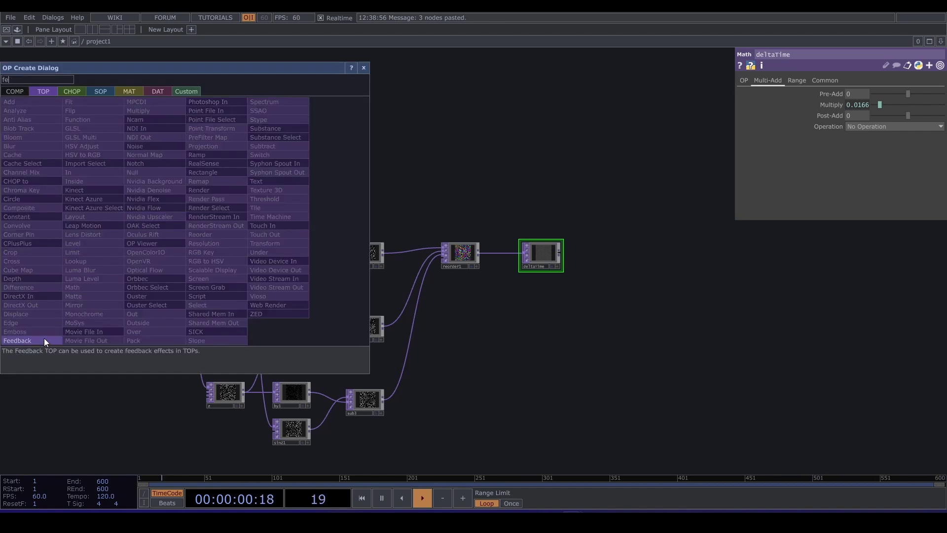
pyautogui.click(43, 338)
pyautogui.click(131, 212)
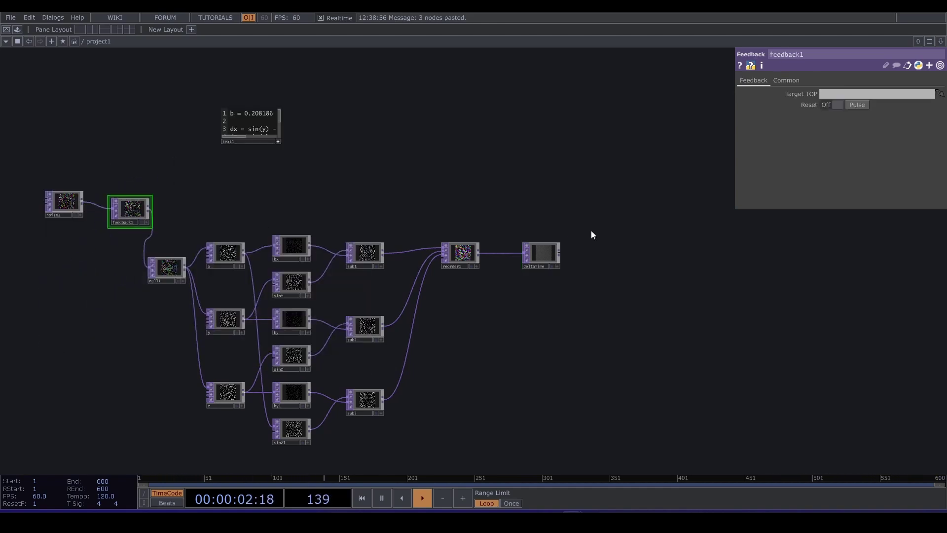
# Add an Add TOP fed by feedback1 and deltaTime, and set it as feedback1's Target TOP
pyautogui.click(150, 208)
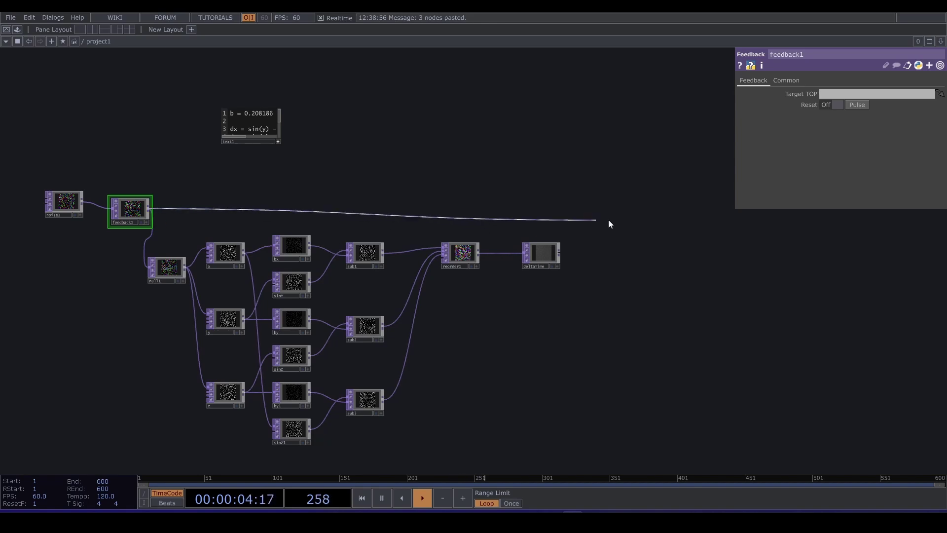
pyautogui.click(609, 210)
pyautogui.write('ad')
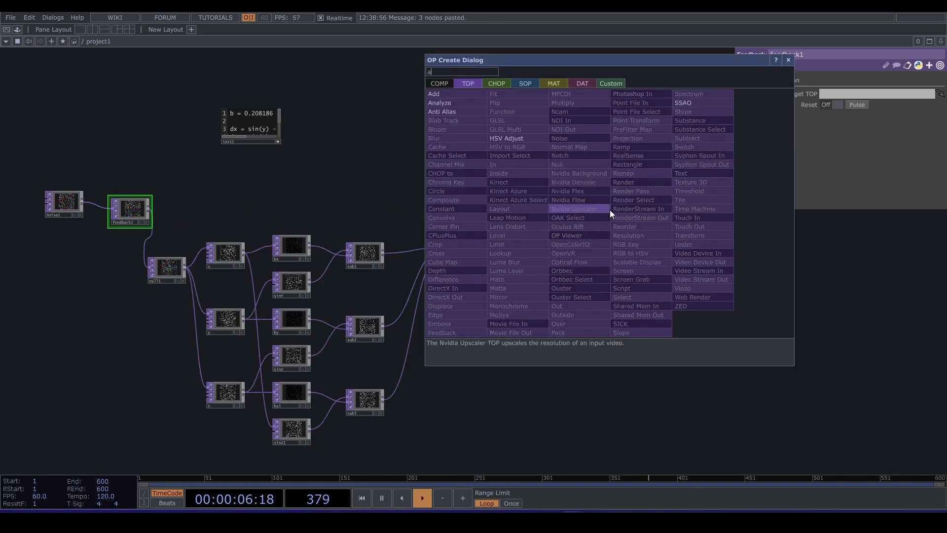
pyautogui.click(456, 95)
pyautogui.click(603, 188)
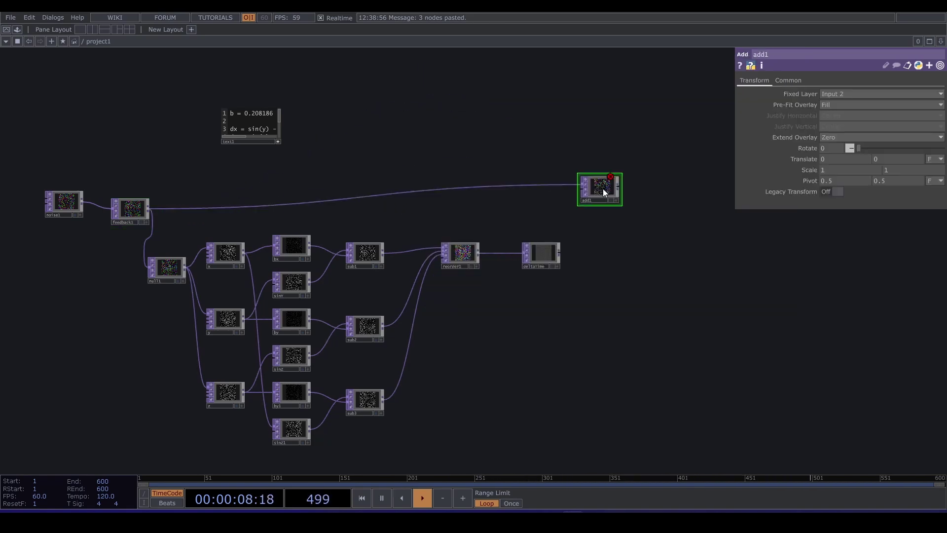
pyautogui.click(559, 251)
pyautogui.click(585, 193)
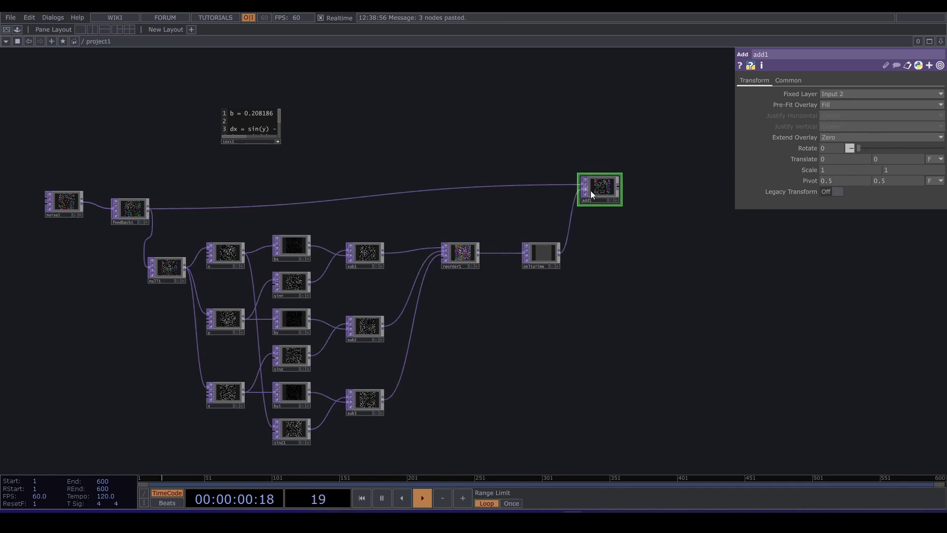
pyautogui.moveTo(598, 191); pyautogui.dragTo(137, 205)
# Activate add1's viewer as a 3D point cloud and examine the particle shape from several angles
pyautogui.scroll(3, 606, 198)
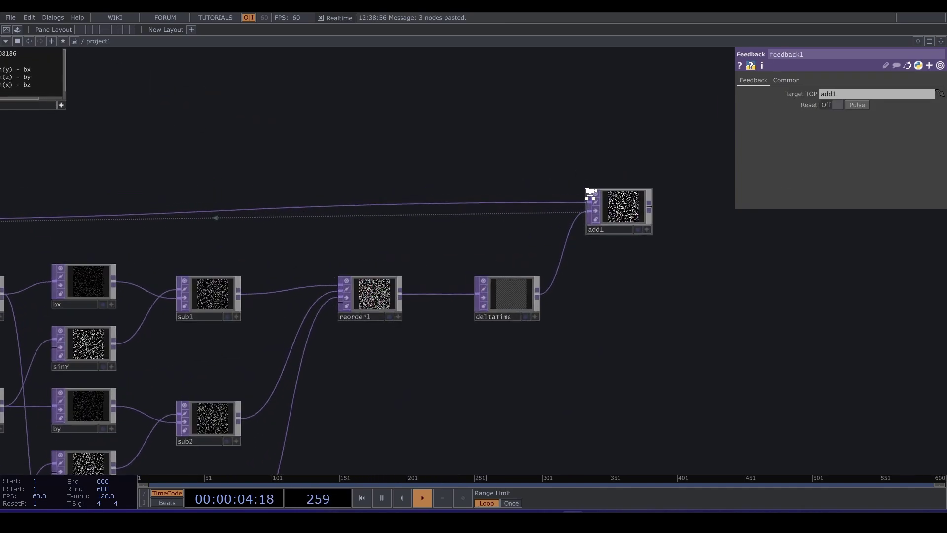
pyautogui.click(649, 230)
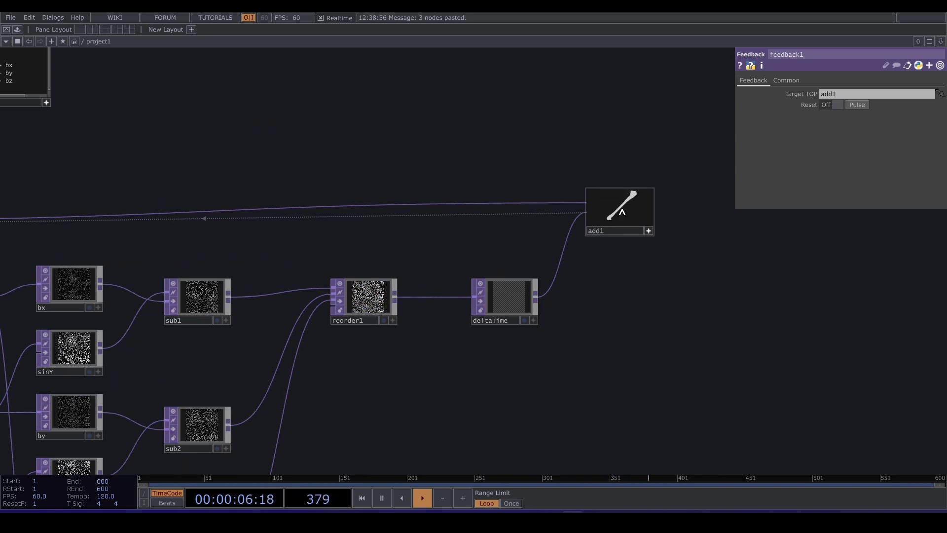
pyautogui.scroll(3, 677, 203)
pyautogui.scroll(3, 677, 204)
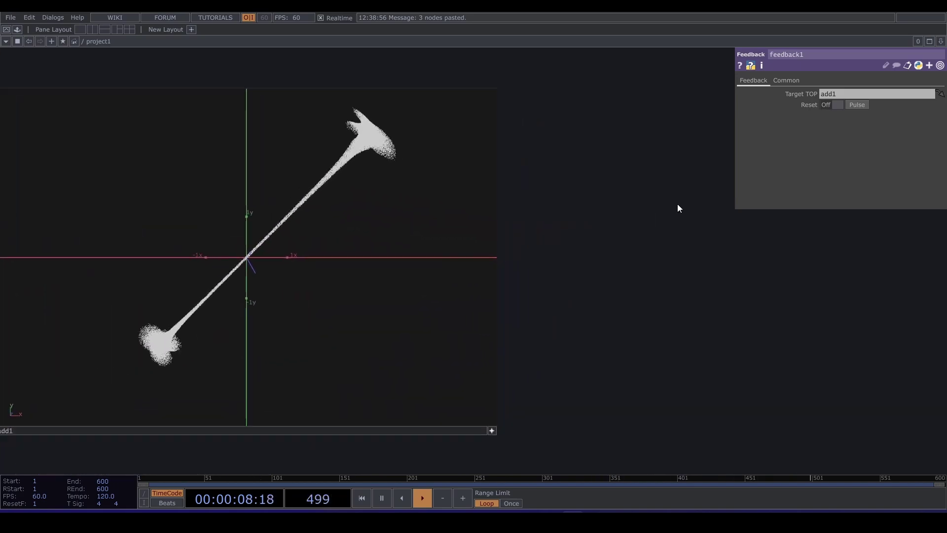
pyautogui.moveTo(547, 257); pyautogui.dragTo(711, 242)
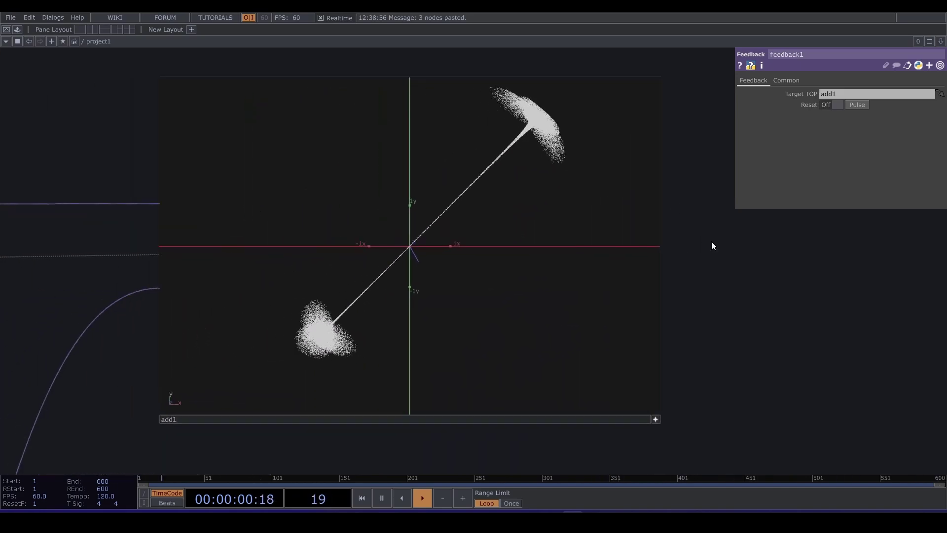
pyautogui.moveTo(444, 232); pyautogui.dragTo(421, 215)
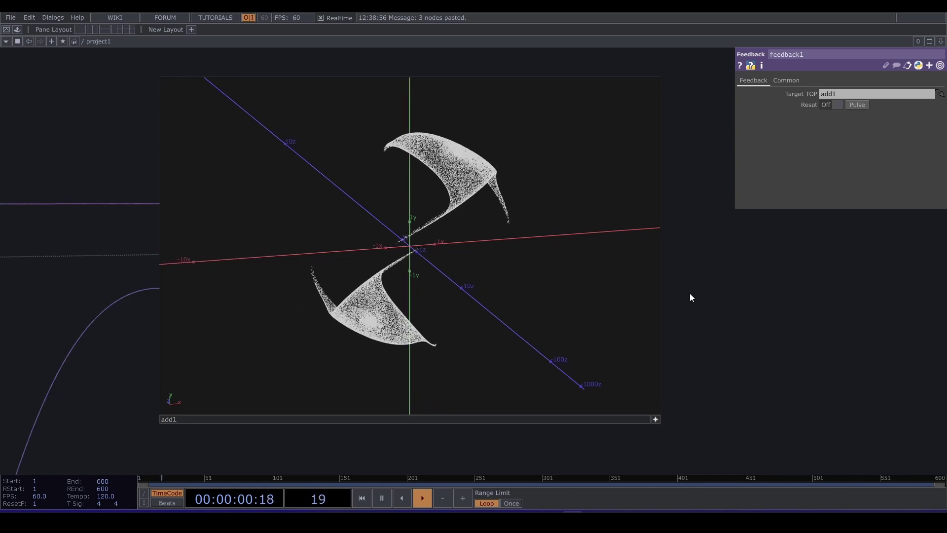
pyautogui.click(449, 271)
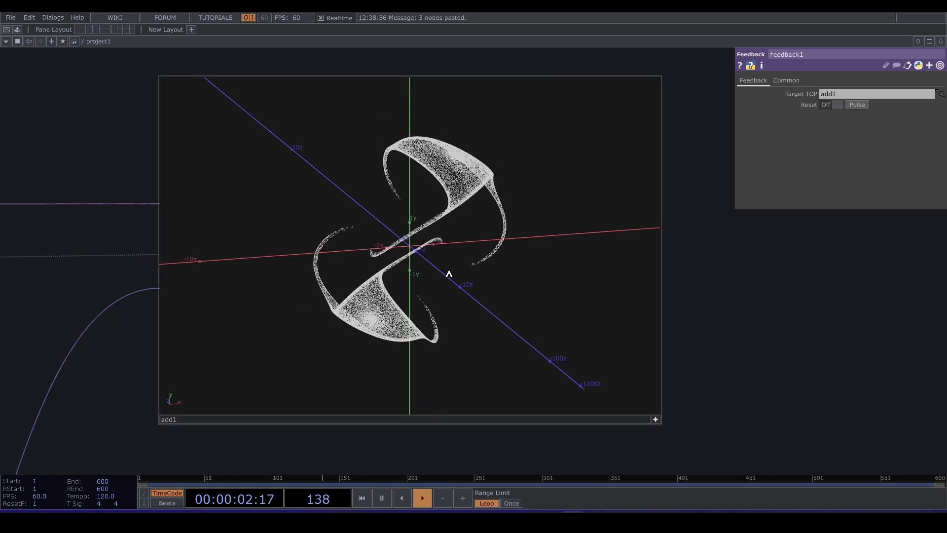
pyautogui.moveTo(449, 271)
pyautogui.mouseDown()
pyautogui.moveTo(409, 254)
pyautogui.moveTo(466, 292)
pyautogui.moveTo(521, 363)
pyautogui.moveTo(461, 313)
pyautogui.moveTo(431, 268)
pyautogui.mouseUp()
# Collapse all nodes from null1 through deltaTime into a single Base component
pyautogui.scroll(-10, 733, 338)
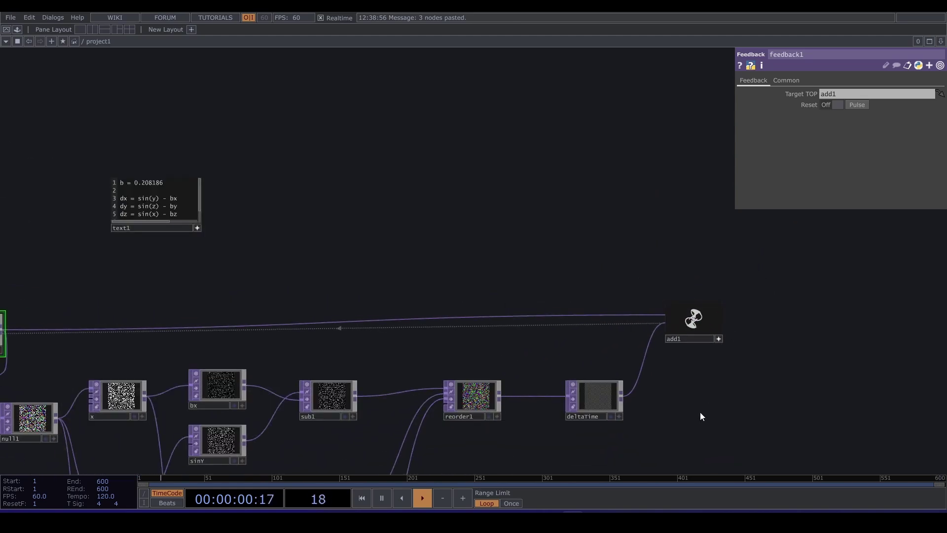
pyautogui.scroll(-3, 656, 337)
pyautogui.moveTo(655, 338); pyautogui.dragTo(588, 294)
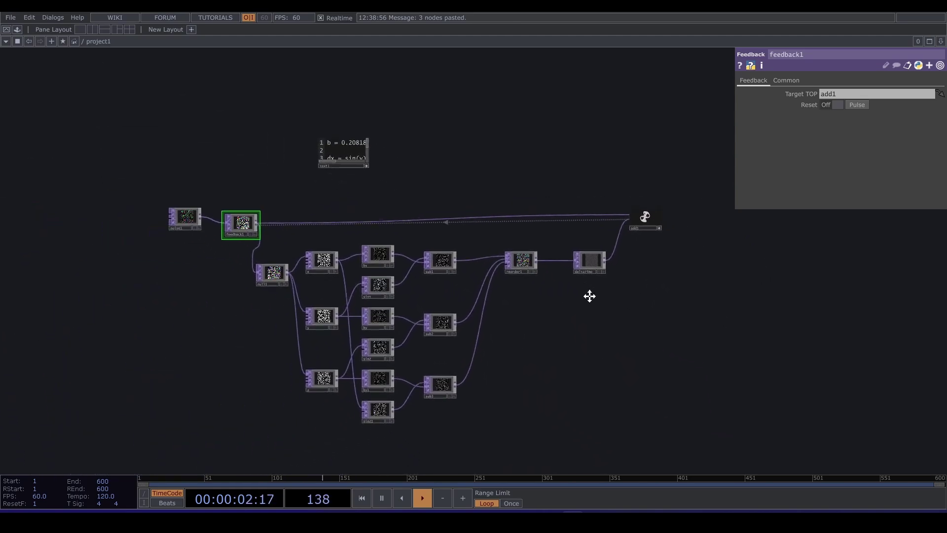
pyautogui.moveTo(201, 235); pyautogui.dragTo(564, 411)
pyautogui.rightClick(508, 334)
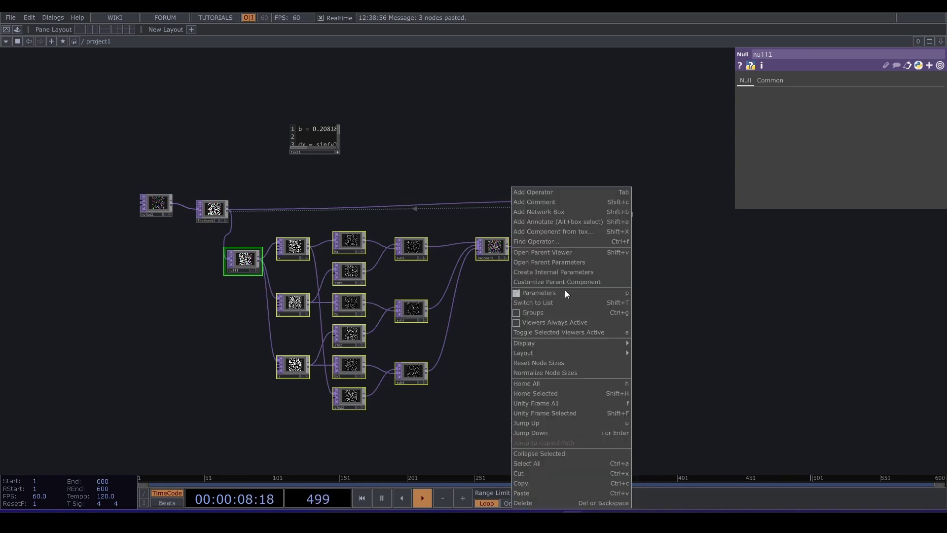
pyautogui.click(561, 453)
# Place the new Base component between and below feedback1 and add1, and rename it thomasAttractor
pyautogui.moveTo(372, 298); pyautogui.dragTo(347, 264)
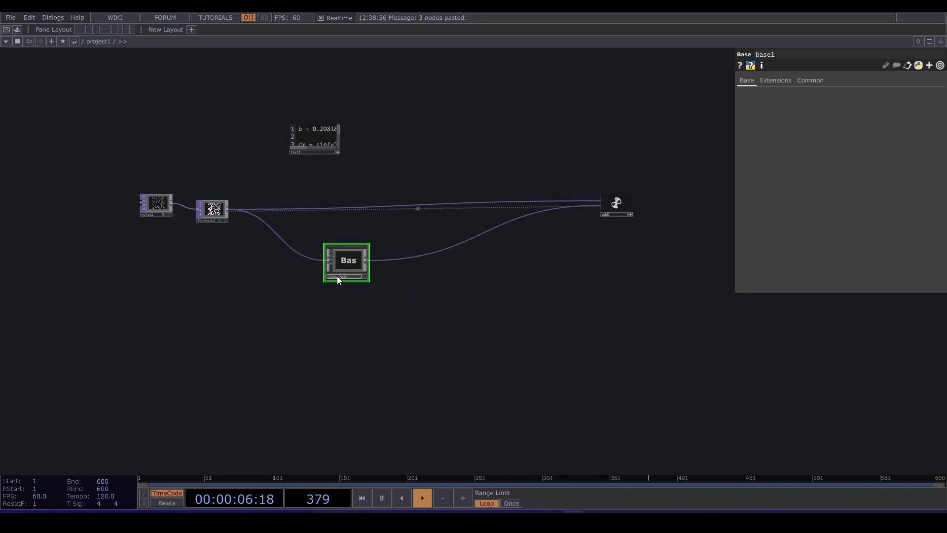
pyautogui.write('ractor')
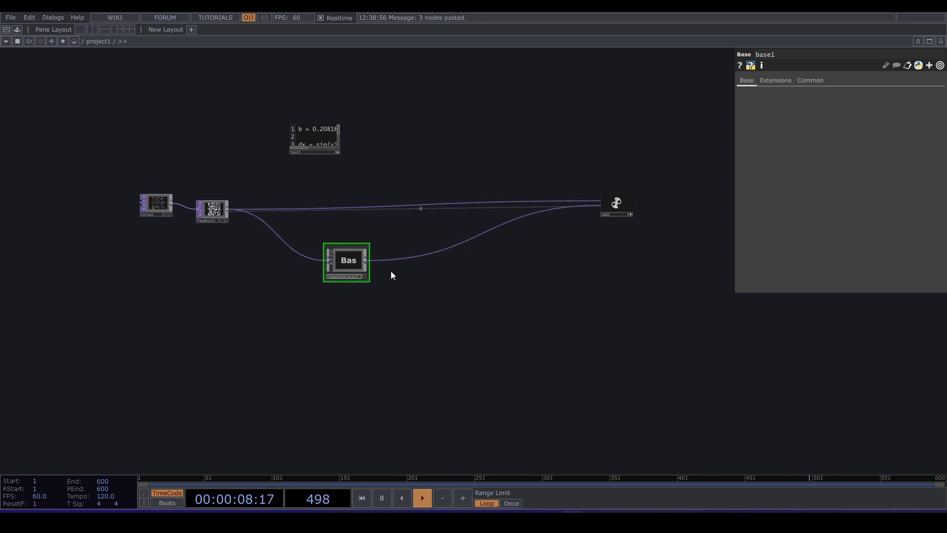
pyautogui.press('Return')
# Customize the thomasAttractor component by adding a custom Float parameter named b
pyautogui.scroll(3, 391, 270)
pyautogui.rightClick(303, 267)
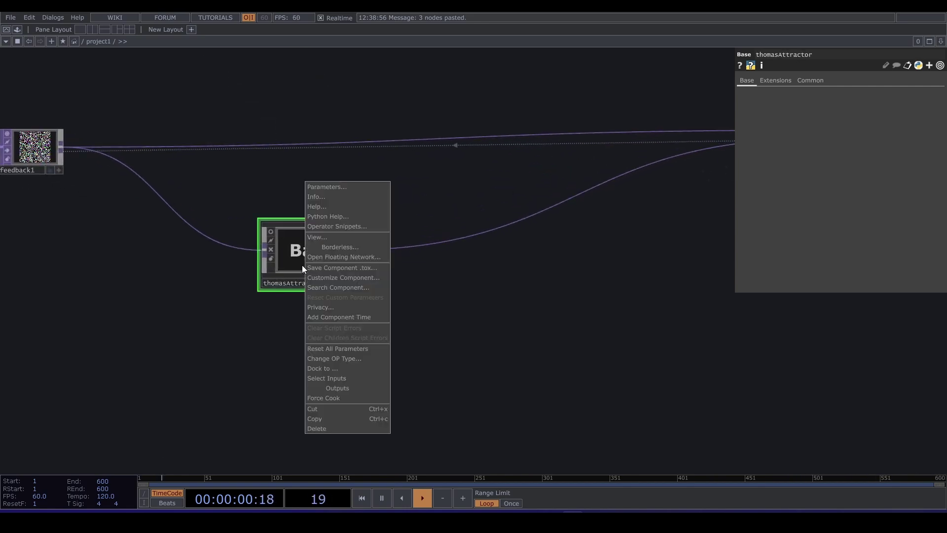
pyautogui.click(377, 277)
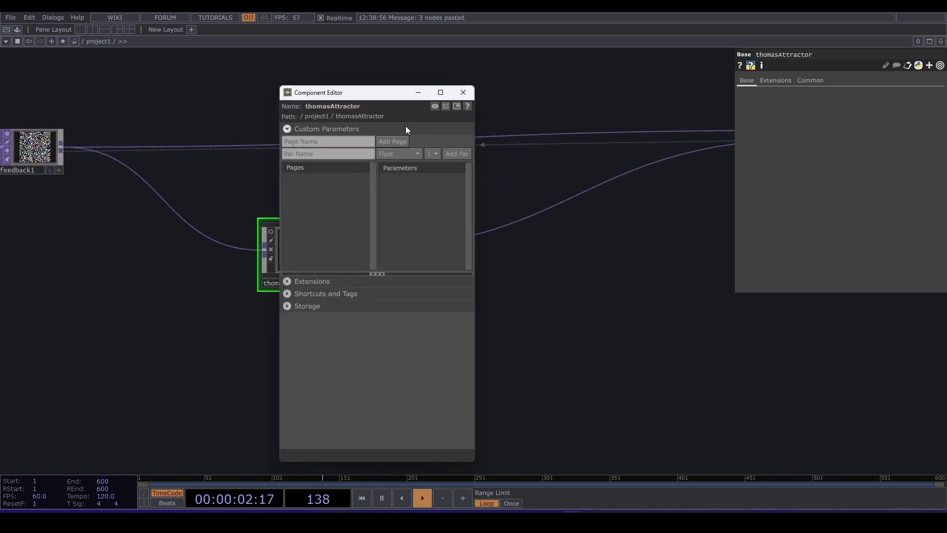
pyautogui.moveTo(373, 93); pyautogui.dragTo(510, 95)
pyautogui.click(490, 158)
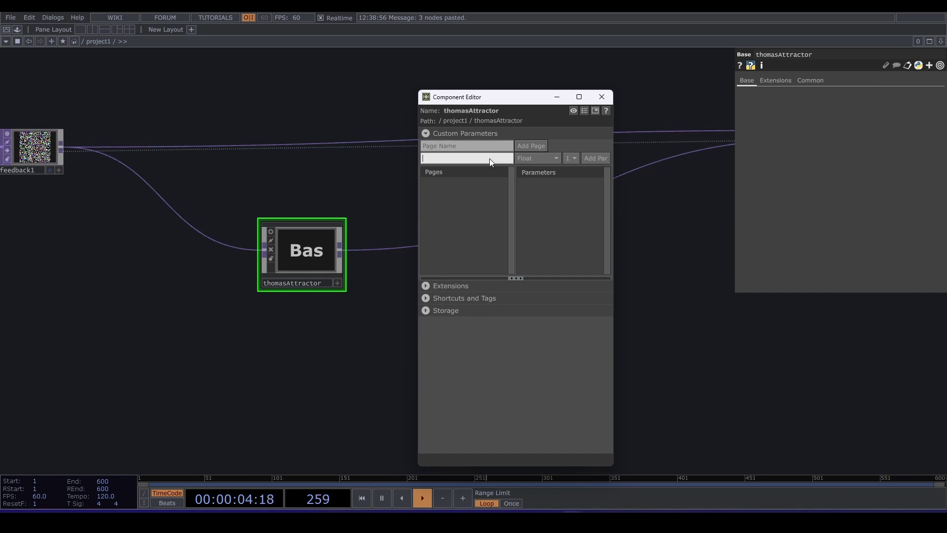
pyautogui.write('b')
pyautogui.click(534, 158)
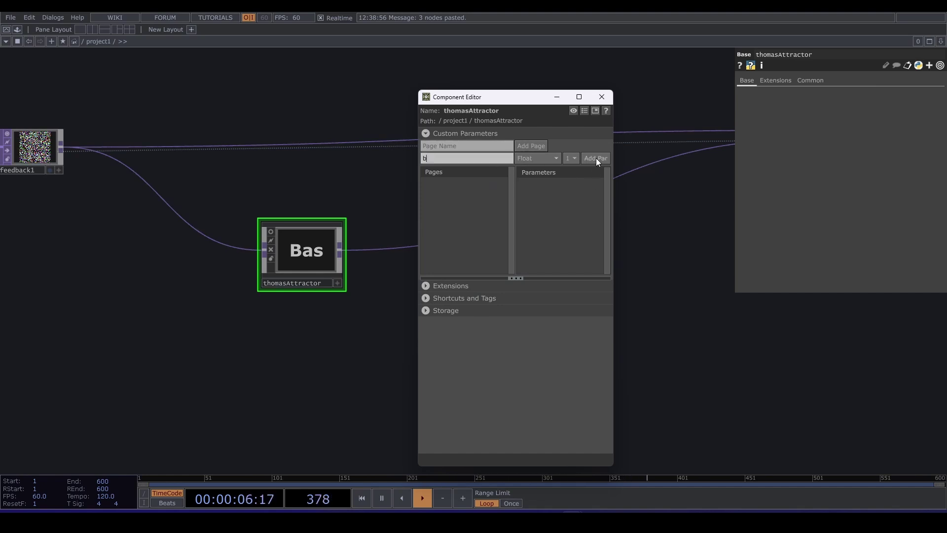
pyautogui.click(596, 158)
# Add a second custom Float parameter named deltaTime to thomasAttractor and close the Component Editor
pyautogui.click(474, 160)
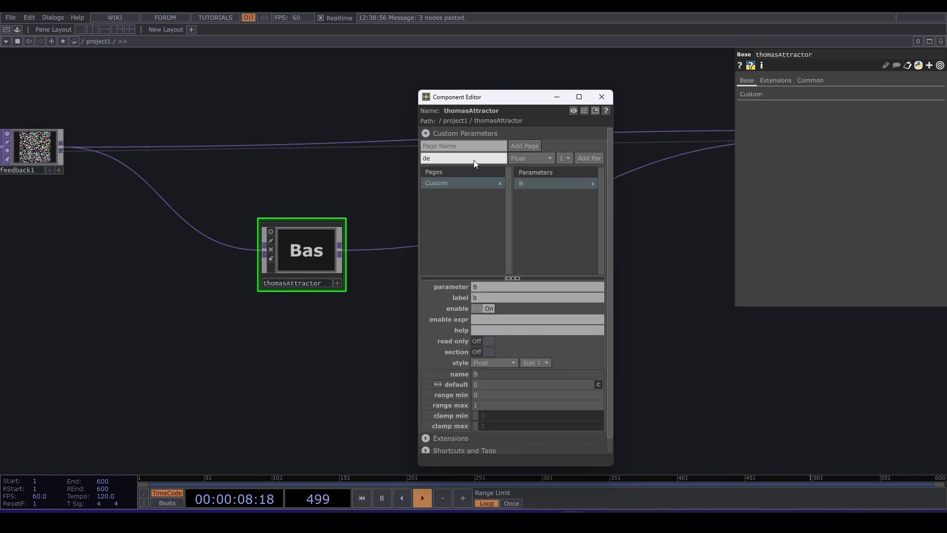
pyautogui.write('ltaTime')
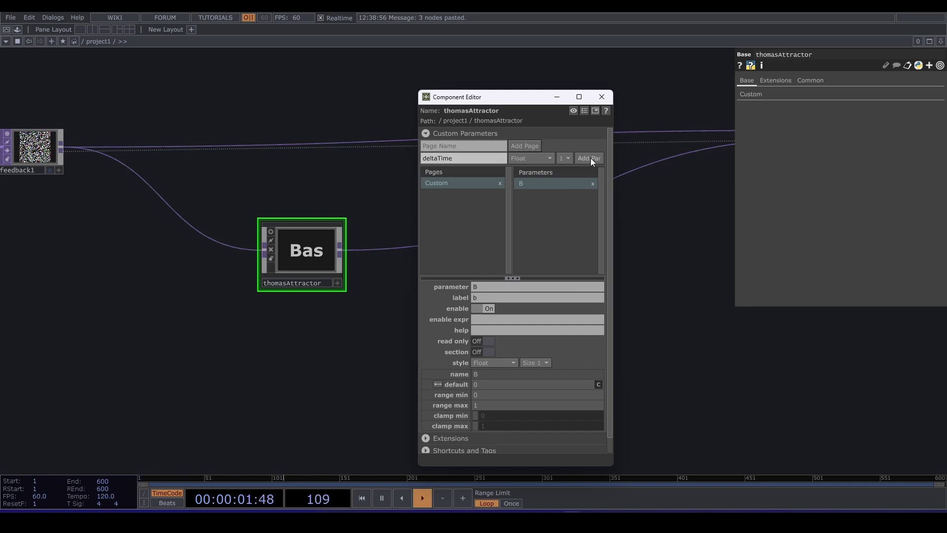
pyautogui.click(591, 158)
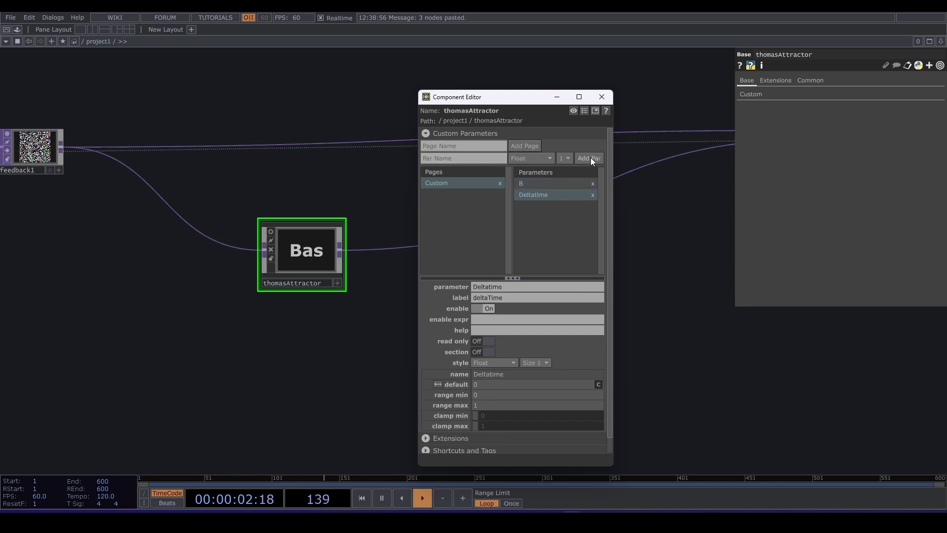
pyautogui.click(602, 97)
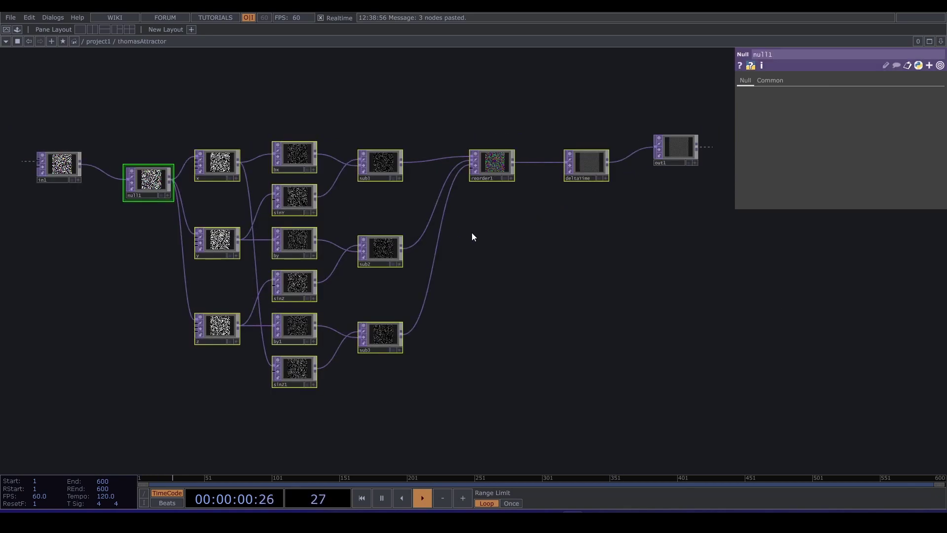
# From inside thomasAttractor, open the parent's parameters in a floating window on the Custom page, placed beside the network
pyautogui.rightClick(472, 233)
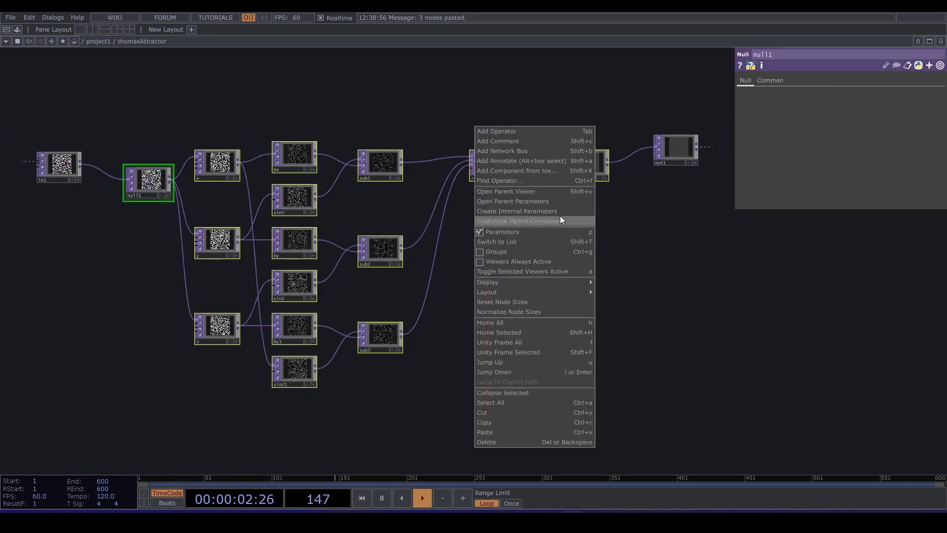
pyautogui.click(561, 199)
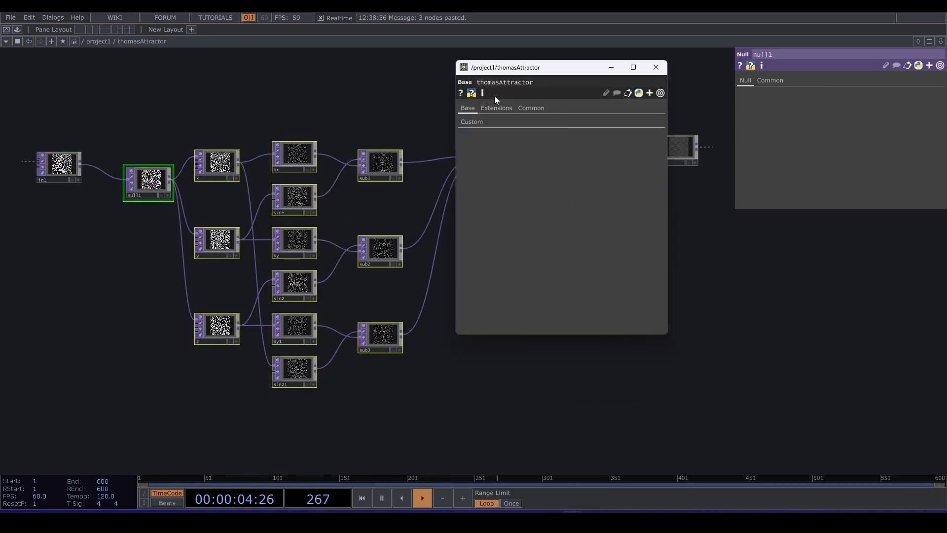
pyautogui.click(480, 119)
pyautogui.moveTo(554, 74); pyautogui.dragTo(718, 119)
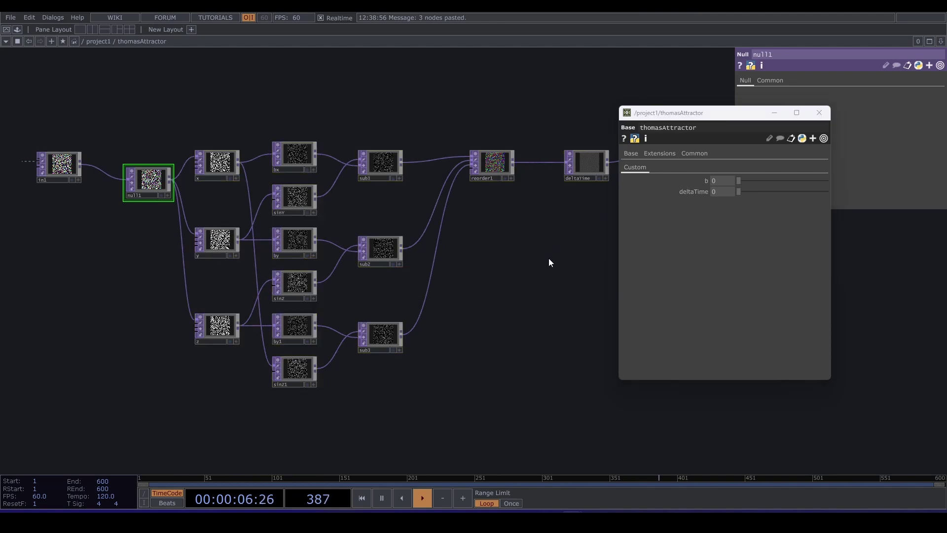
# In the parent network, set thomasAttractor's b to 0.208186 and give deltaTime a time-rate expression that evaluates to about 0.0166
pyautogui.scroll(-5, 549, 259)
pyautogui.moveTo(548, 262); pyautogui.dragTo(457, 318)
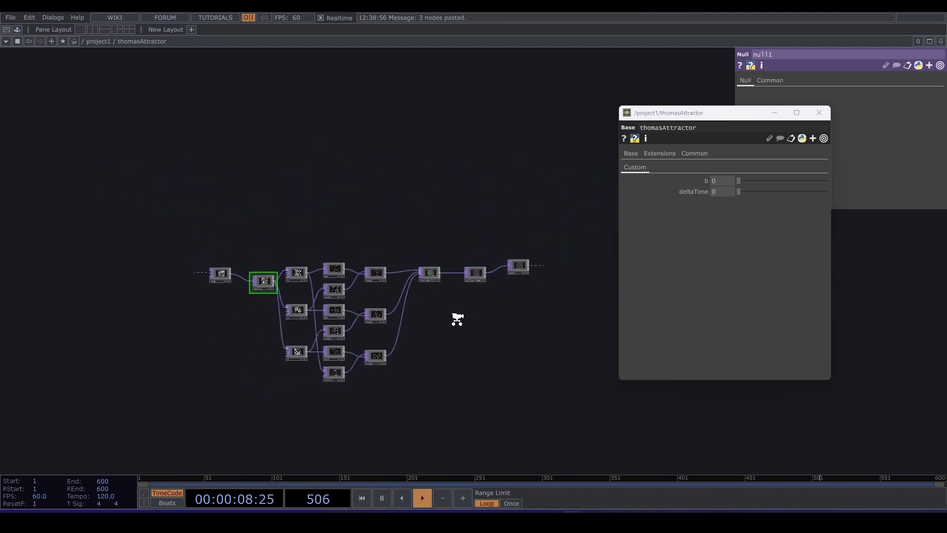
pyautogui.scroll(-5, 457, 318)
pyautogui.scroll(2, 458, 190)
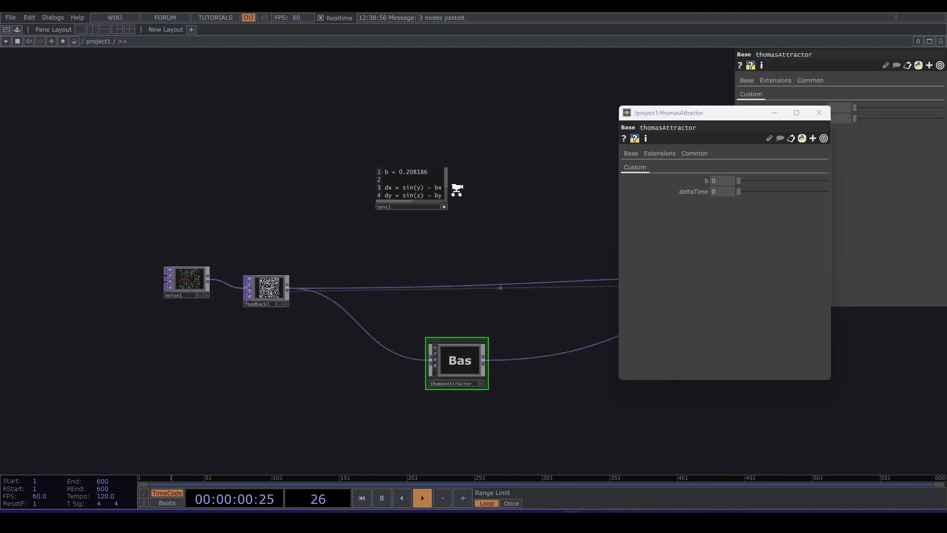
pyautogui.scroll(1, 457, 191)
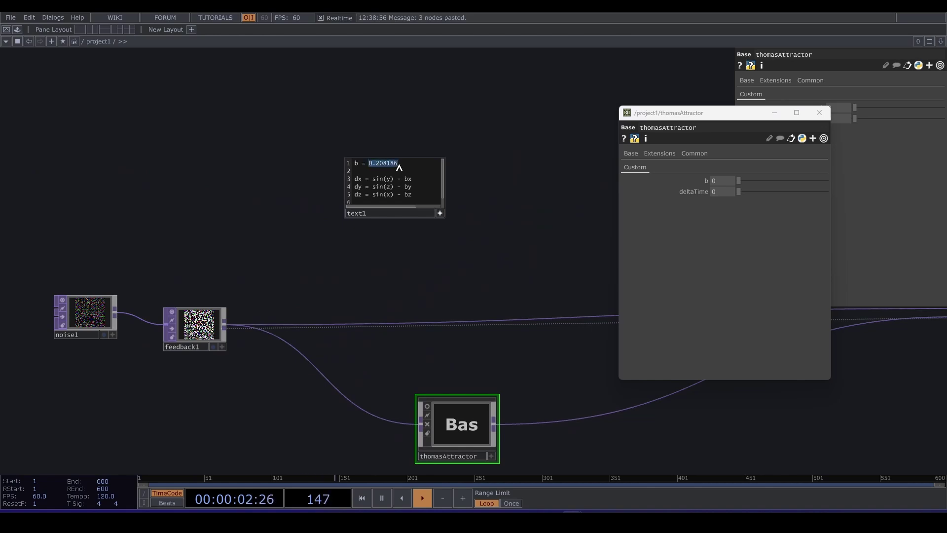
pyautogui.click(717, 181)
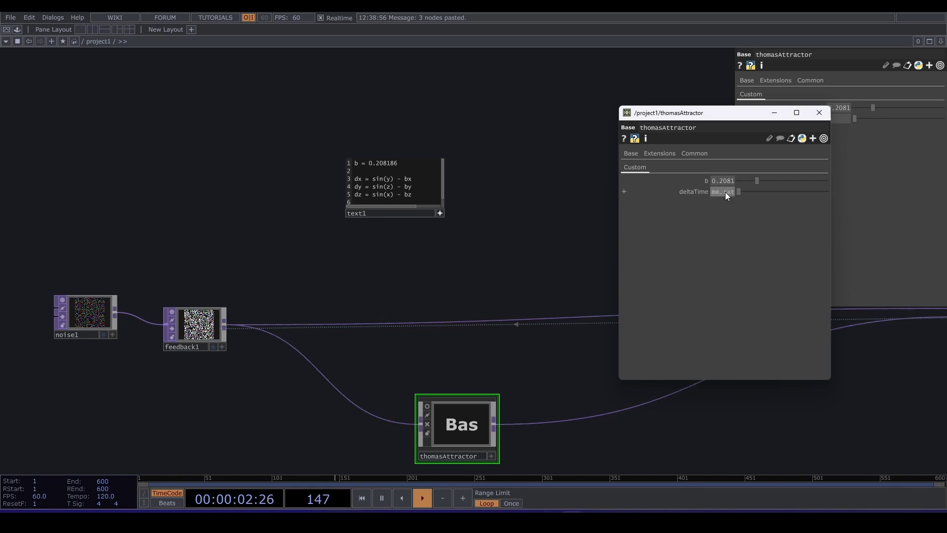
pyautogui.moveTo(478, 306); pyautogui.dragTo(351, 250)
# Inside thomasAttractor, reference the component's b parameter in the Multiply value of the bx Math node
pyautogui.doubleClick(342, 375)
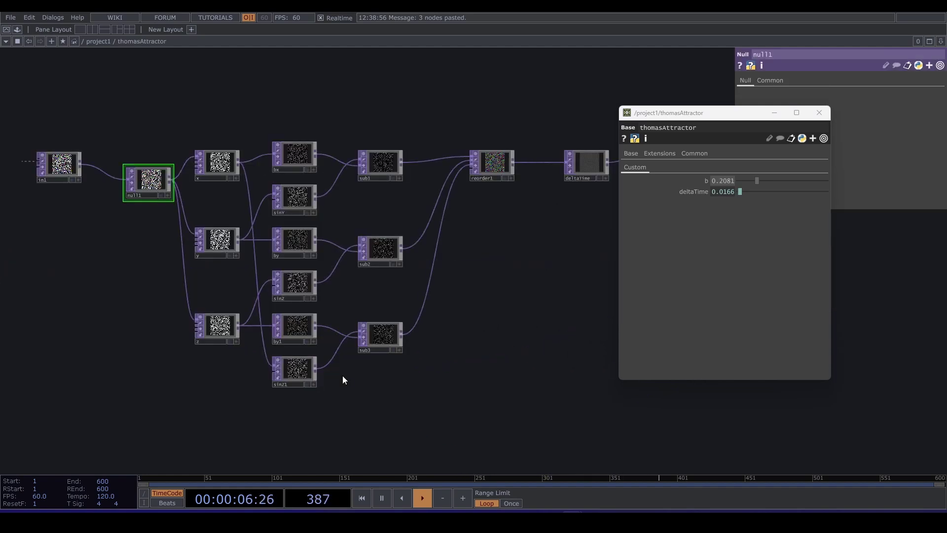
pyautogui.click(291, 155)
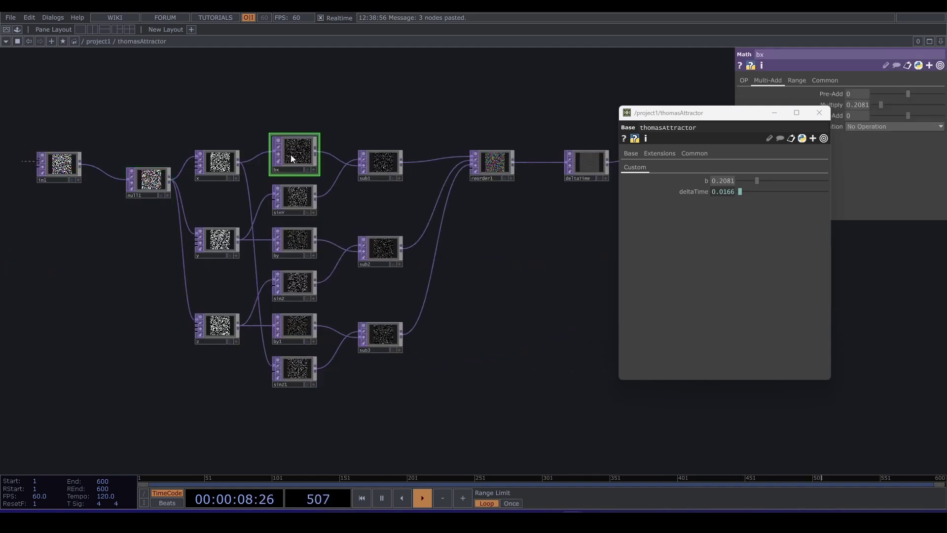
pyautogui.moveTo(740, 120); pyautogui.dragTo(617, 95)
pyautogui.click(570, 167)
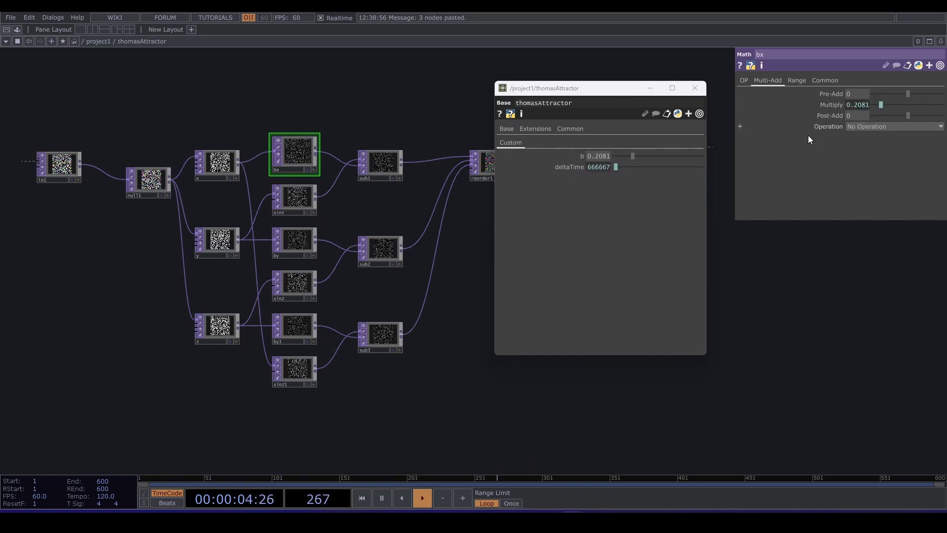
# Reference the component's b parameter in the Multiply values of the by and by1 Math nodes
pyautogui.click(304, 241)
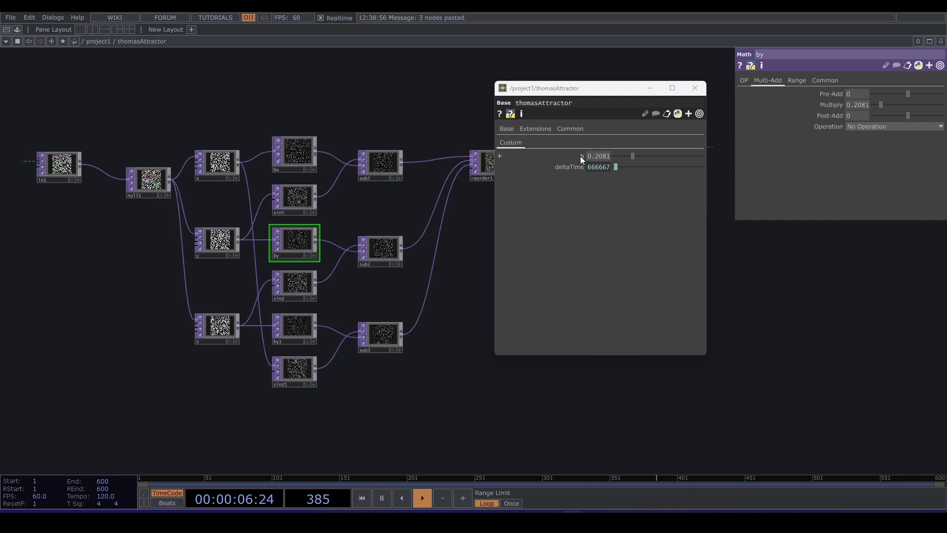
pyautogui.moveTo(581, 156); pyautogui.dragTo(855, 106)
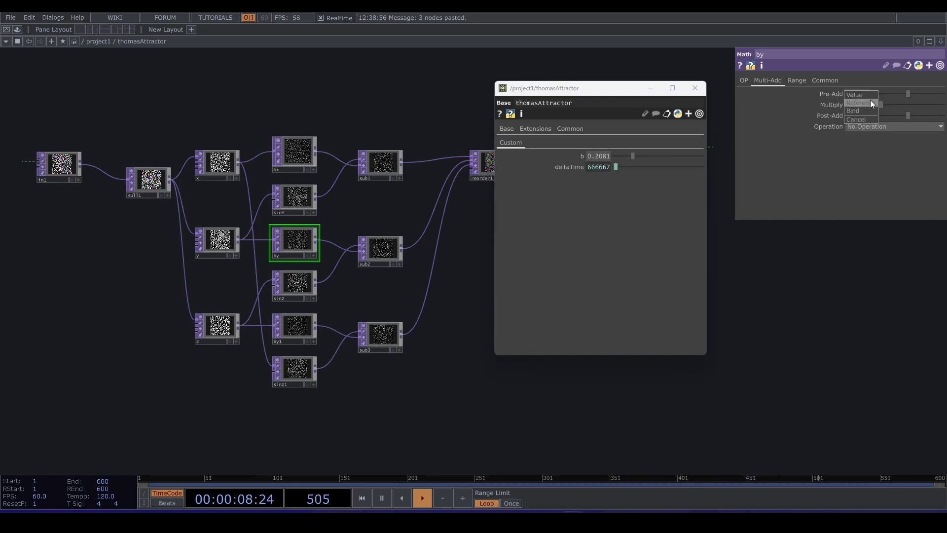
pyautogui.click(304, 325)
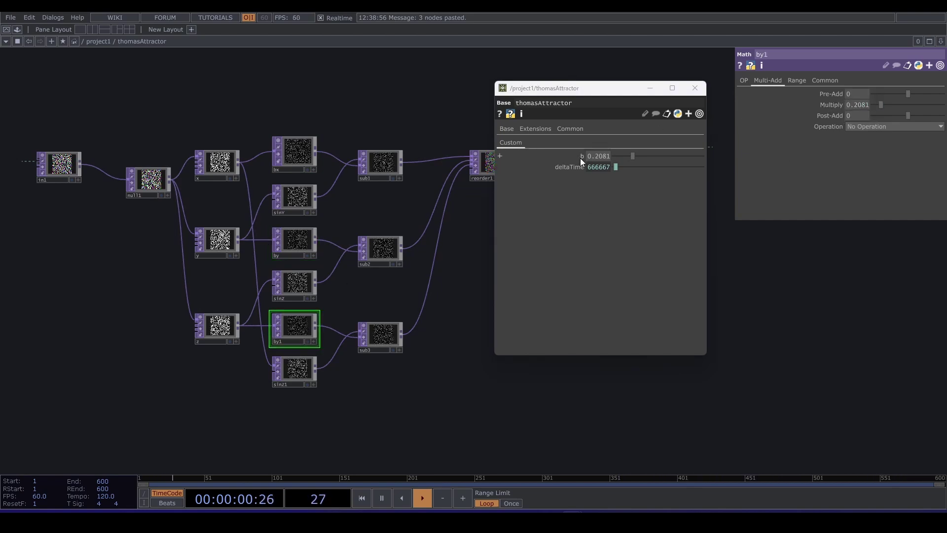
pyautogui.moveTo(582, 157); pyautogui.dragTo(845, 109)
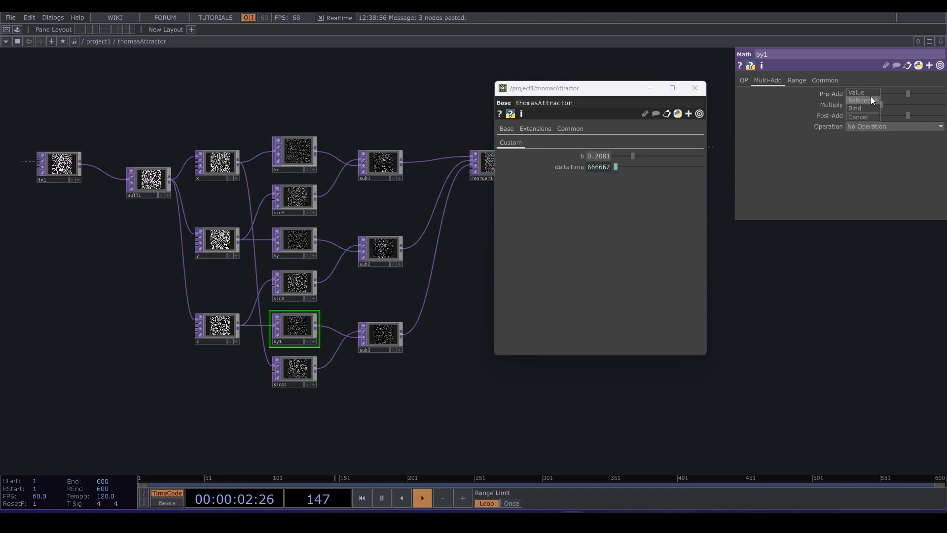
pyautogui.click(871, 97)
# Reference the component's deltaTime parameter in the deltaTime node's Multiply, close the floating parameter window and return to the parent network
pyautogui.moveTo(614, 92); pyautogui.dragTo(311, 79)
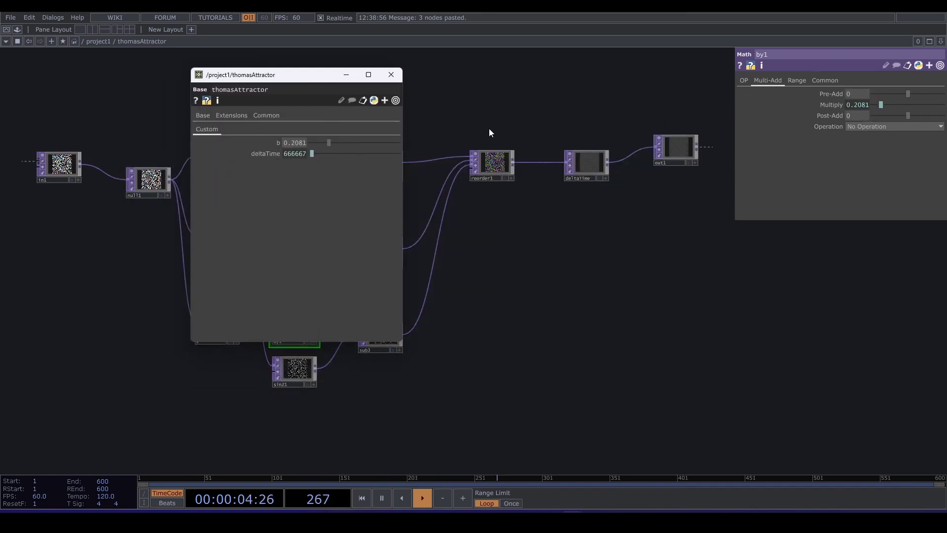
pyautogui.click(593, 165)
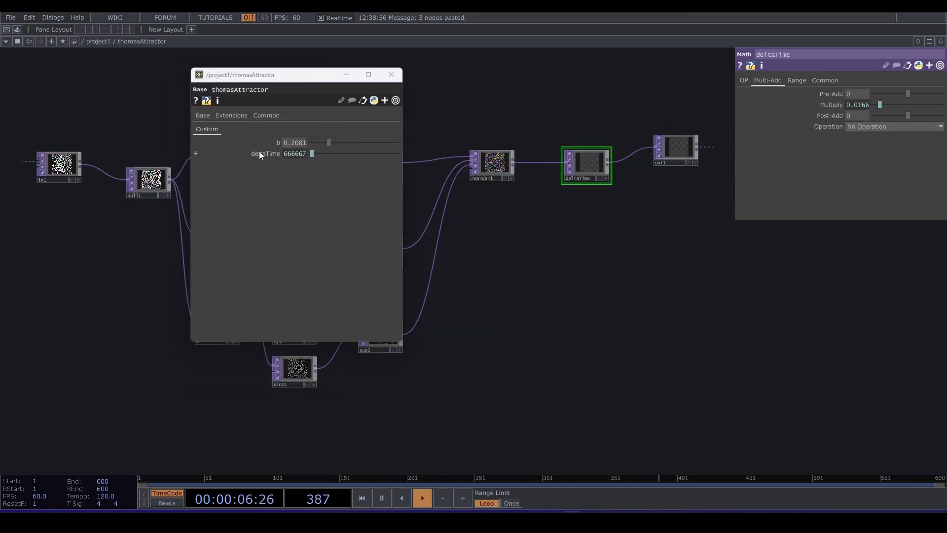
pyautogui.moveTo(259, 151); pyautogui.dragTo(510, 215)
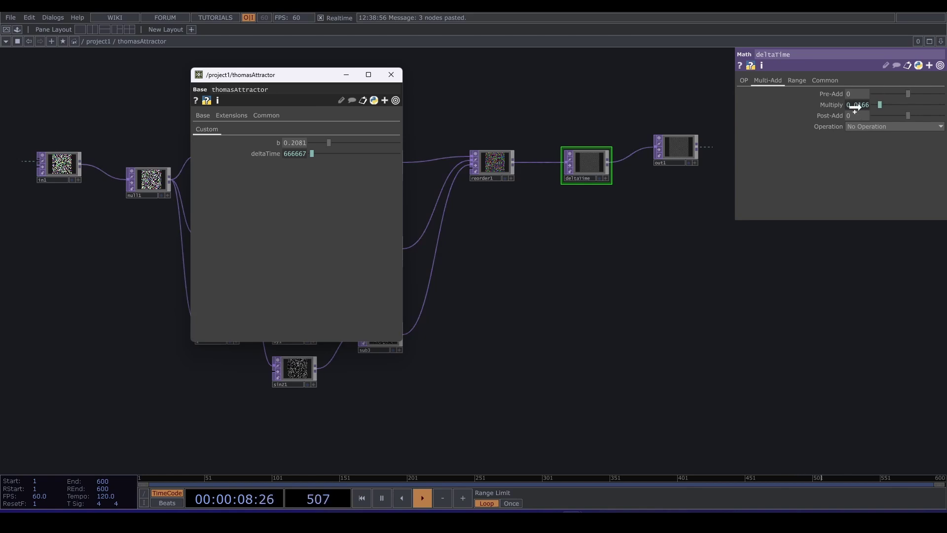
pyautogui.moveTo(856, 106); pyautogui.dragTo(856, 106)
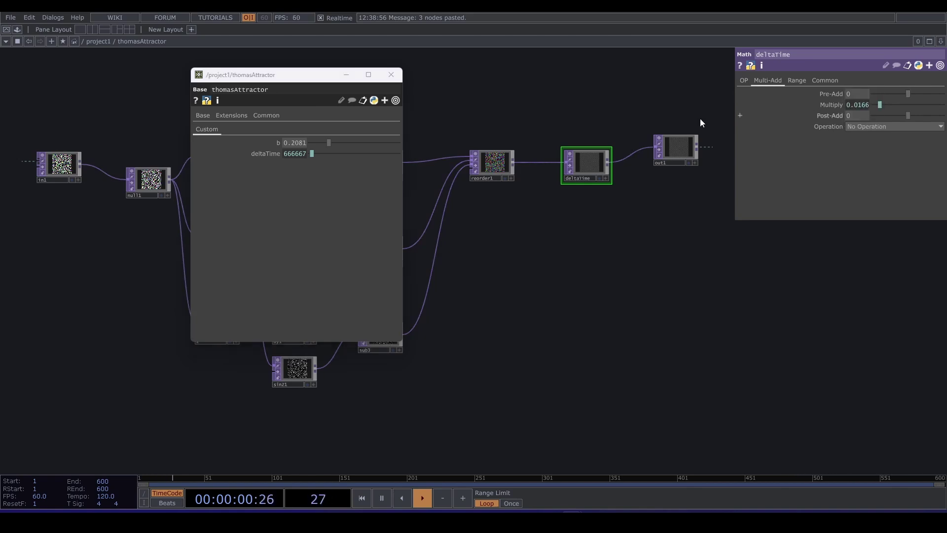
pyautogui.click(391, 75)
pyautogui.press('u')
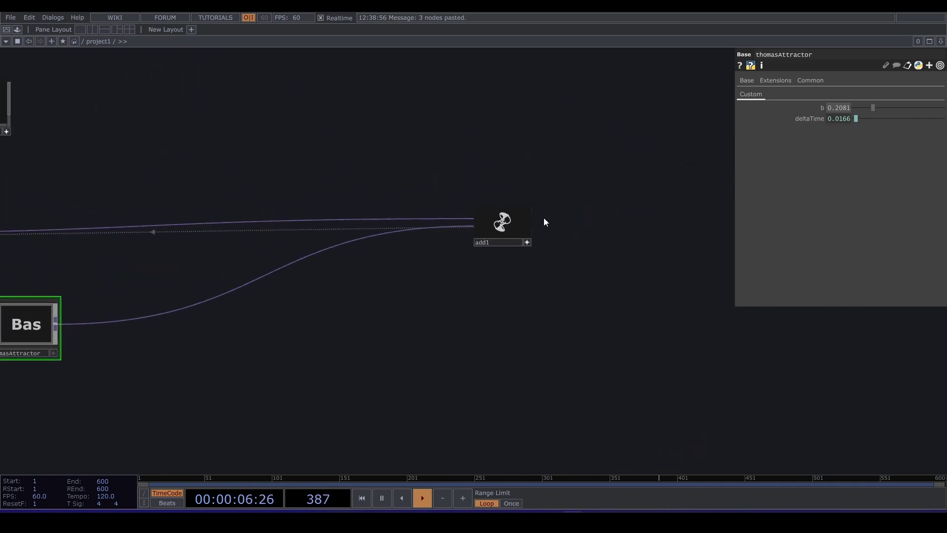
# Add a Keyboard In CHOP to the project network and place it just above feedback1
pyautogui.scroll(5, 544, 218)
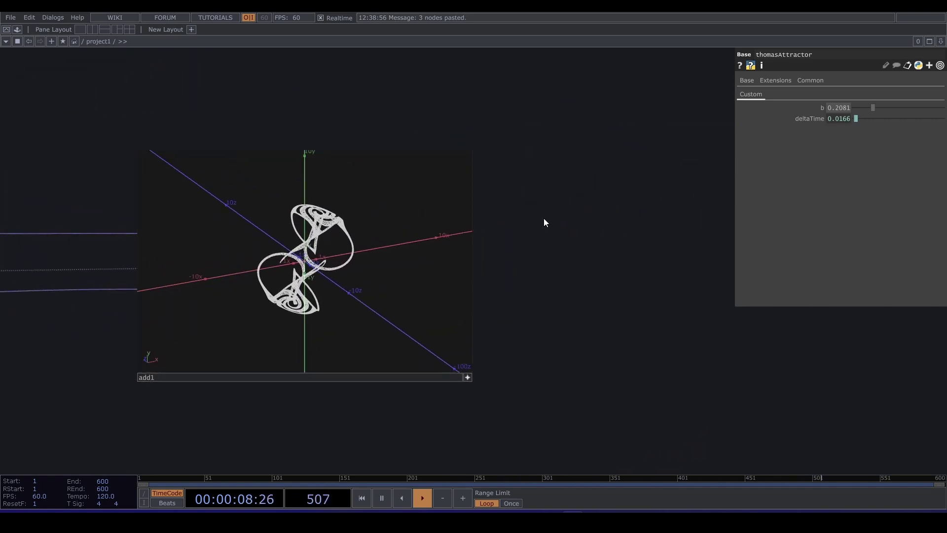
pyautogui.scroll(-5, 547, 277)
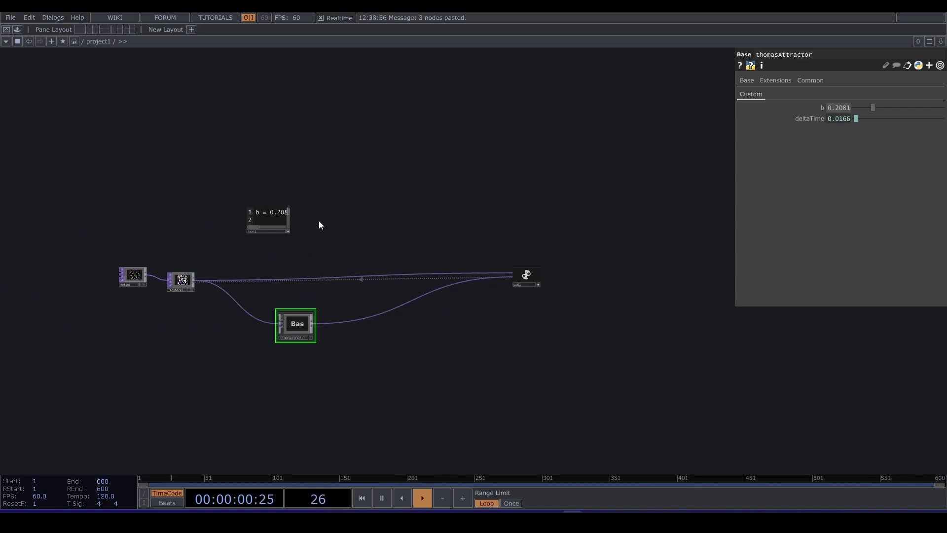
pyautogui.press('Tab')
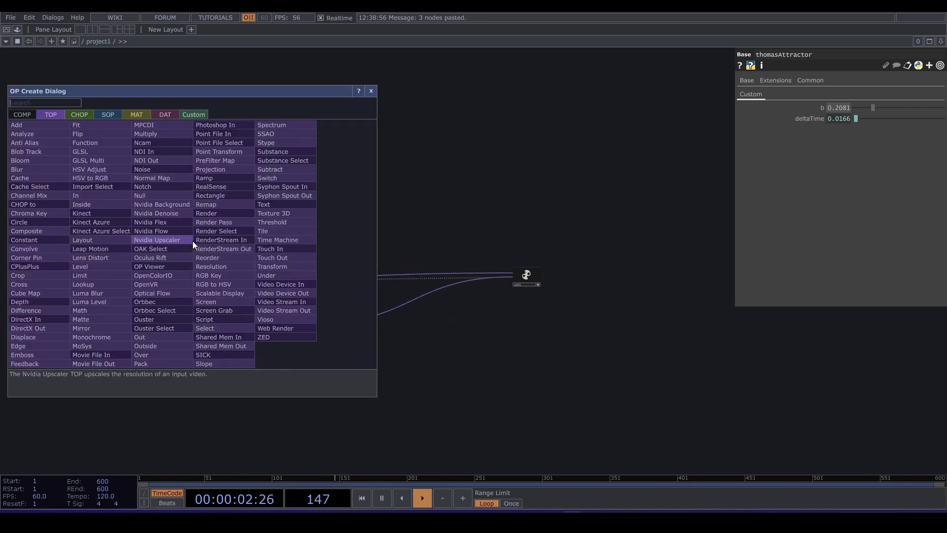
pyautogui.write('ke')
pyautogui.click(91, 115)
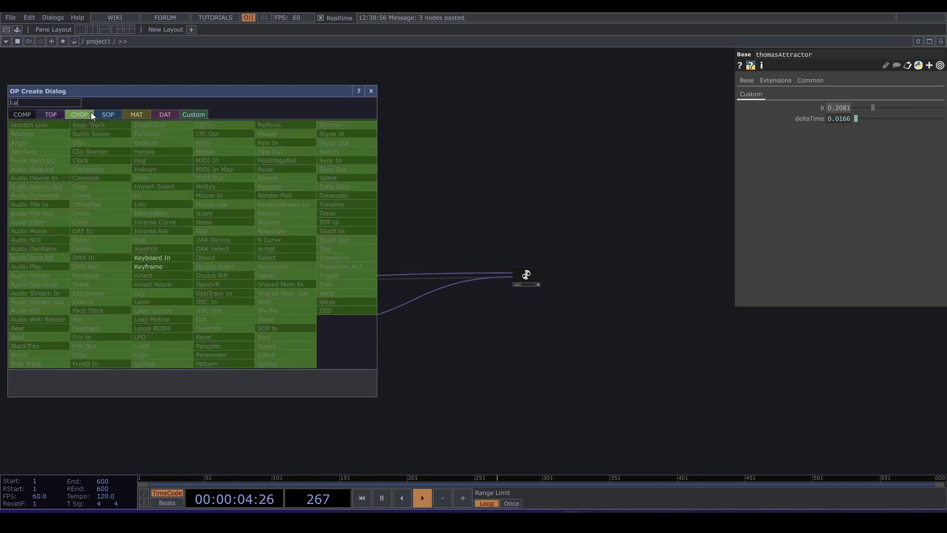
pyautogui.click(153, 258)
pyautogui.click(188, 251)
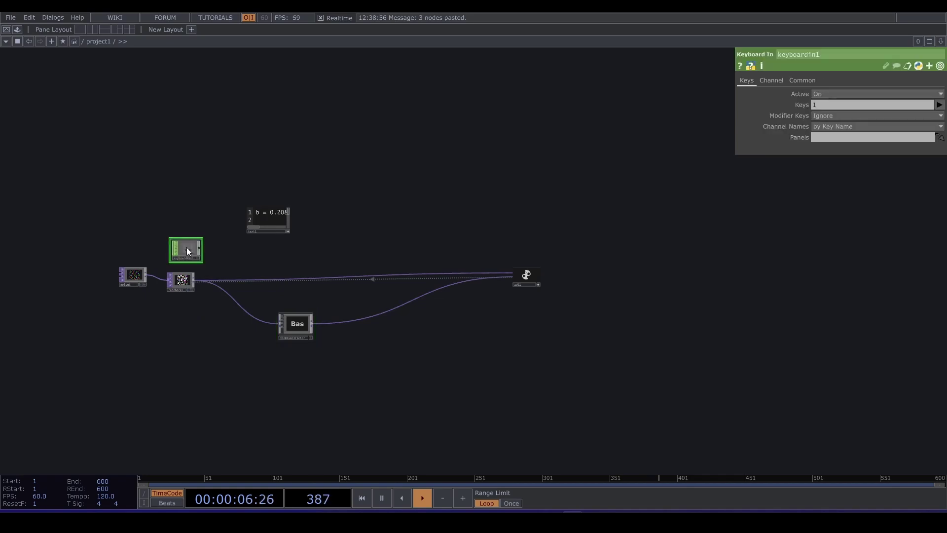
# Drive feedback1's Reset Pulse parameter with the k1 channel of keyboardin1
pyautogui.click(183, 284)
pyautogui.scroll(5, 213, 256)
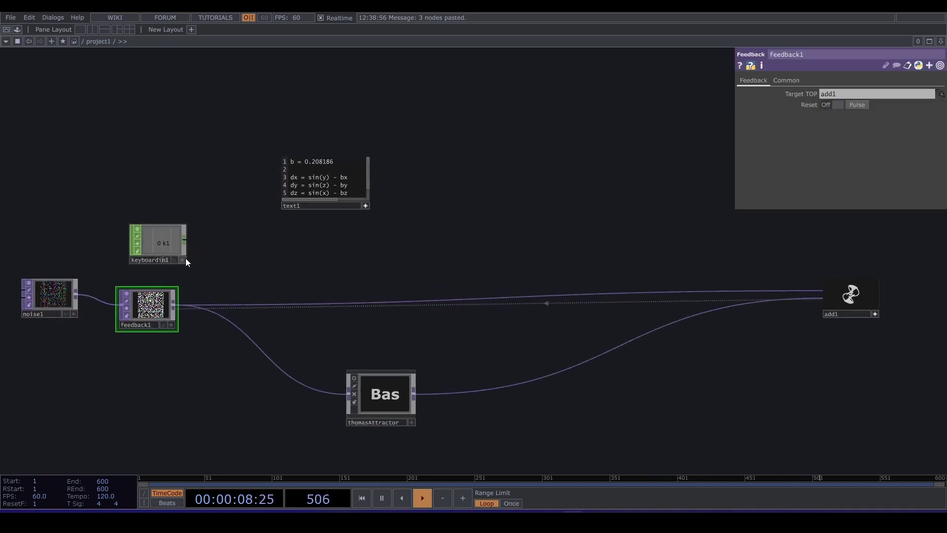
pyautogui.moveTo(167, 237); pyautogui.dragTo(864, 107)
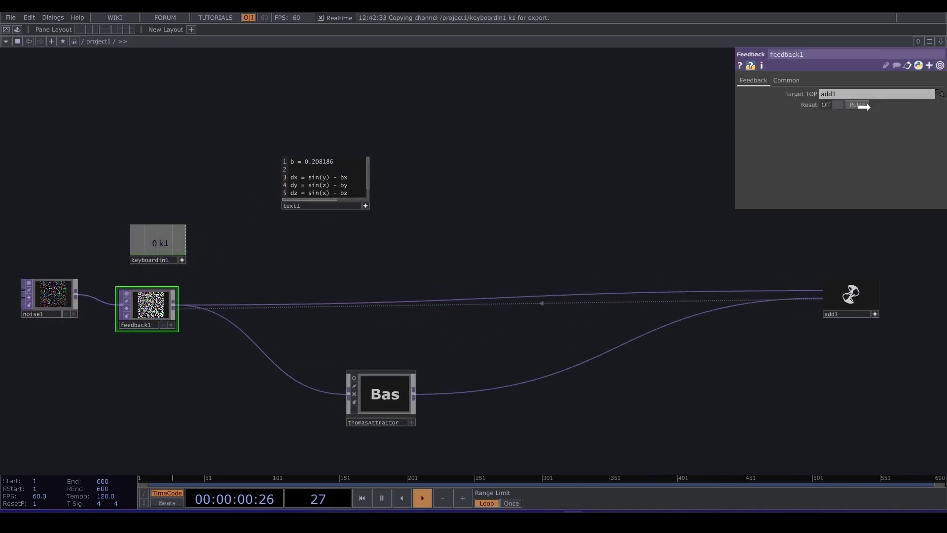
pyautogui.click(872, 102)
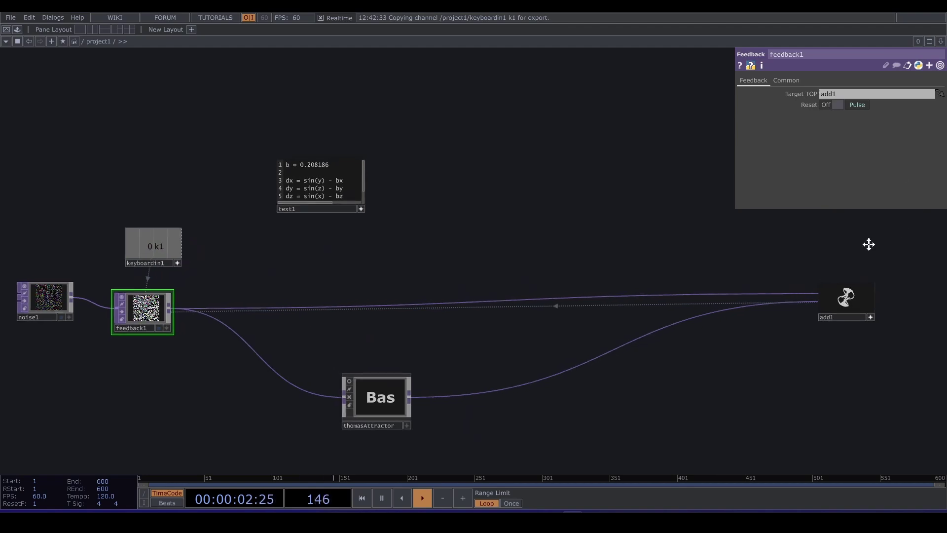
# Connect a Null TOP to the output of add1 and rename it pos
pyautogui.moveTo(940, 259); pyautogui.dragTo(630, 298)
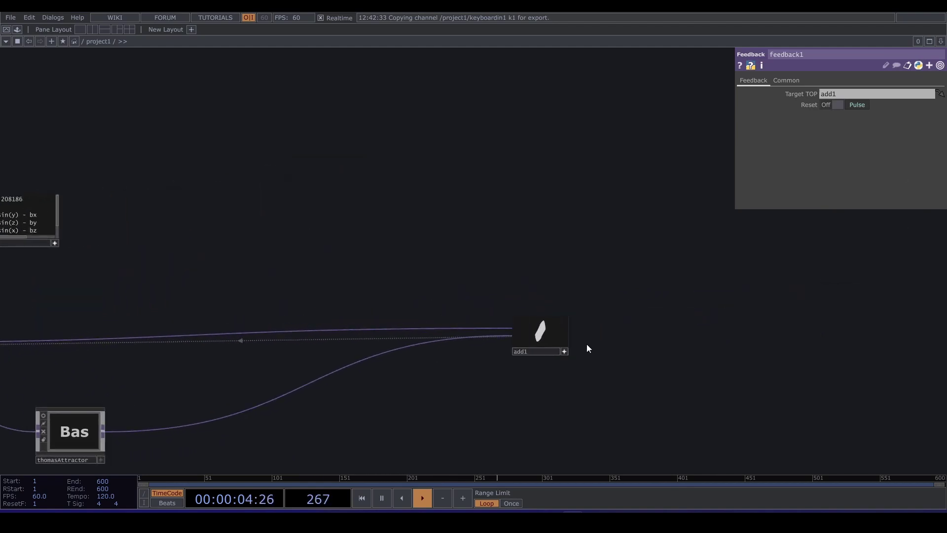
pyautogui.scroll(5, 587, 344)
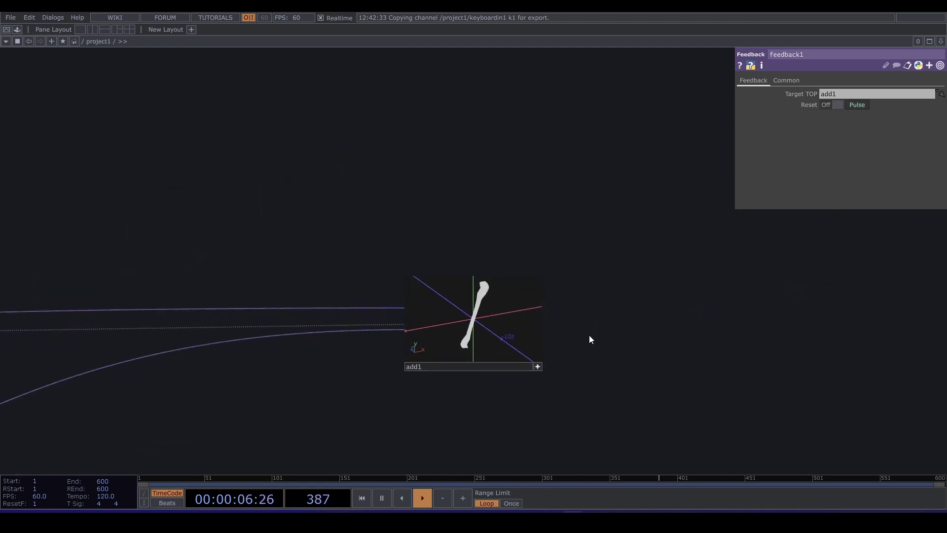
pyautogui.scroll(8, 586, 335)
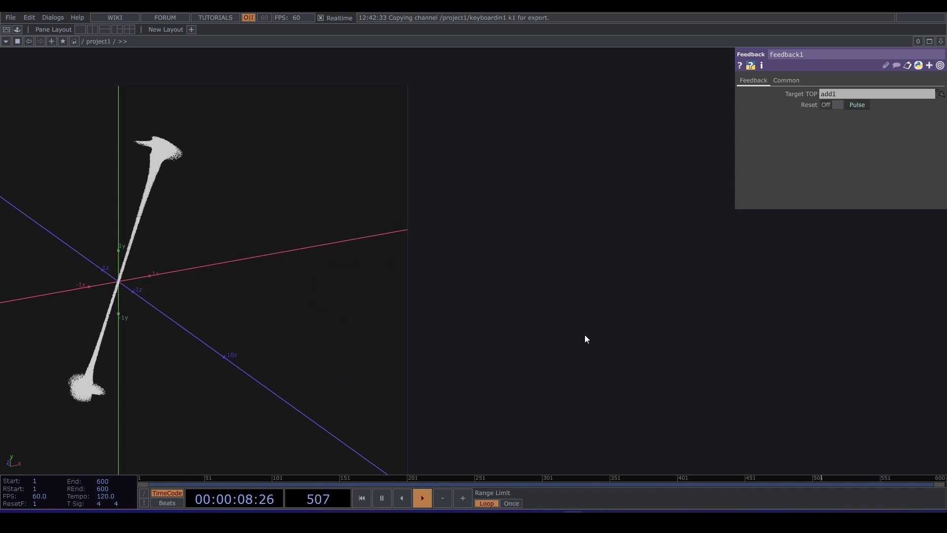
pyautogui.scroll(-6, 585, 335)
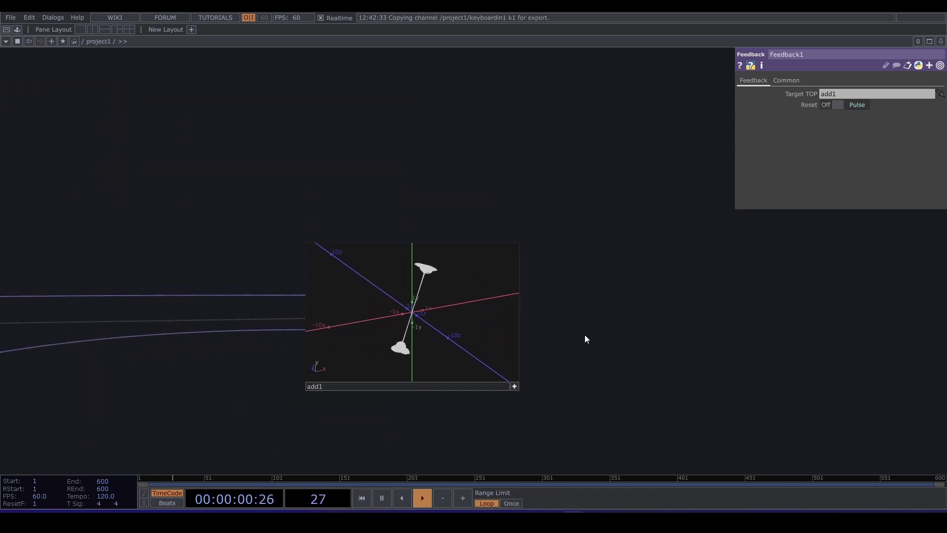
pyautogui.moveTo(585, 339); pyautogui.dragTo(445, 315)
pyautogui.write('null')
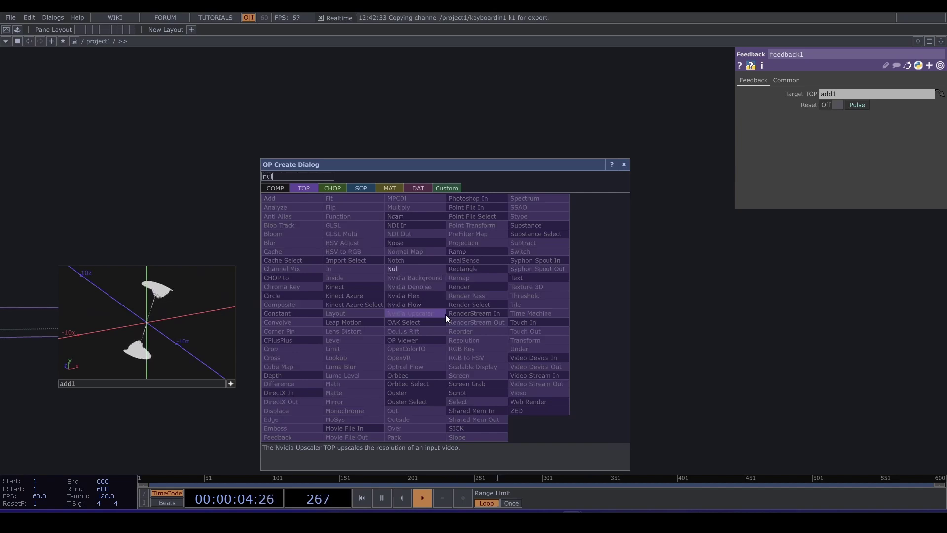
pyautogui.click(425, 269)
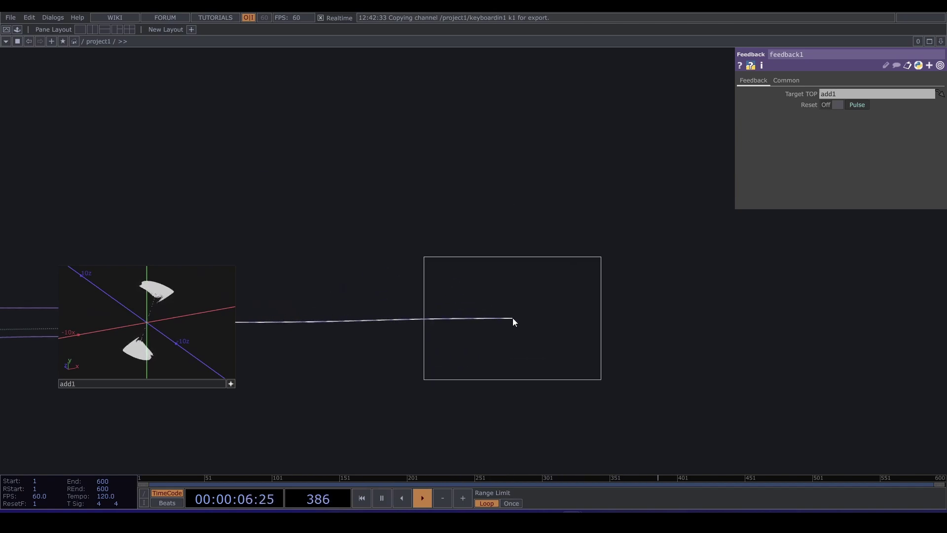
pyautogui.click(519, 326)
pyautogui.write('pos')
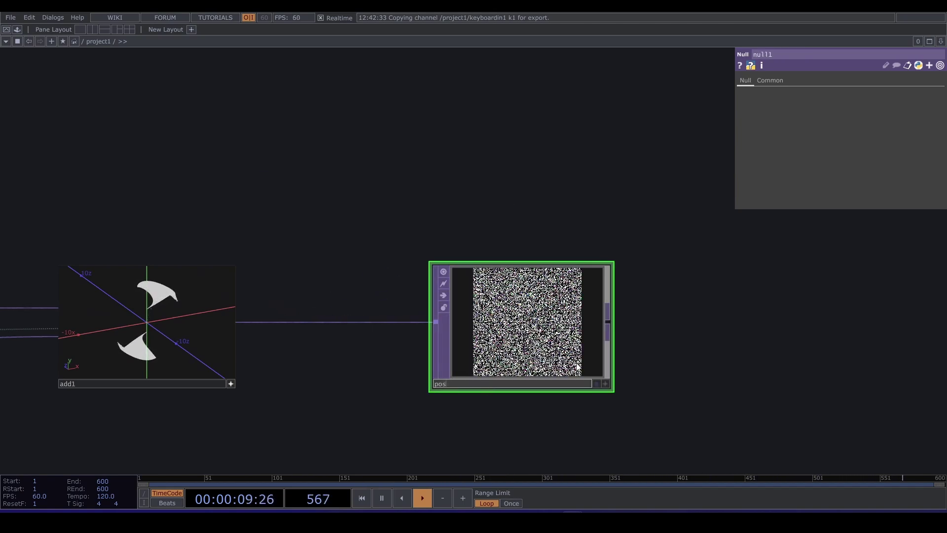
pyautogui.press('Return')
# Add a Line SOP to the project network, above the pos node
pyautogui.scroll(-4, 743, 335)
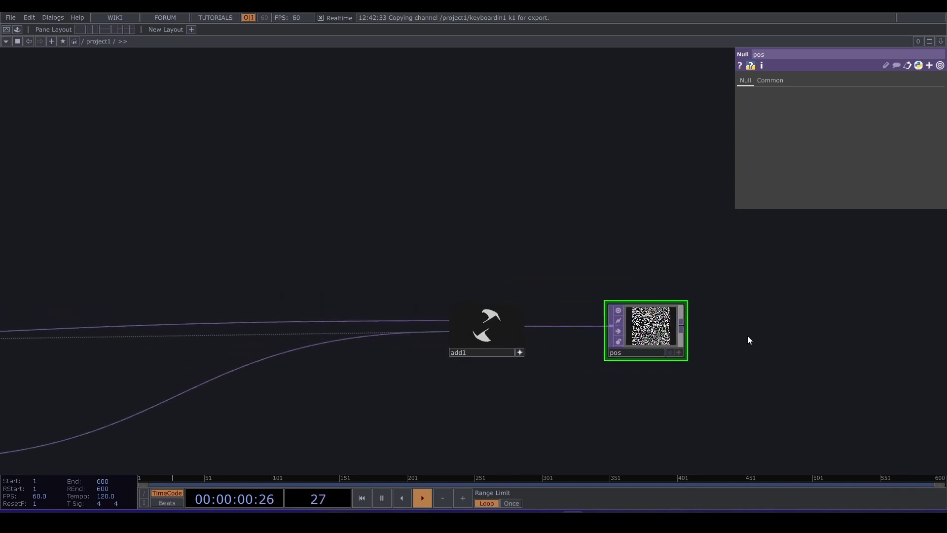
pyautogui.moveTo(746, 338); pyautogui.dragTo(430, 402)
pyautogui.press('Tab')
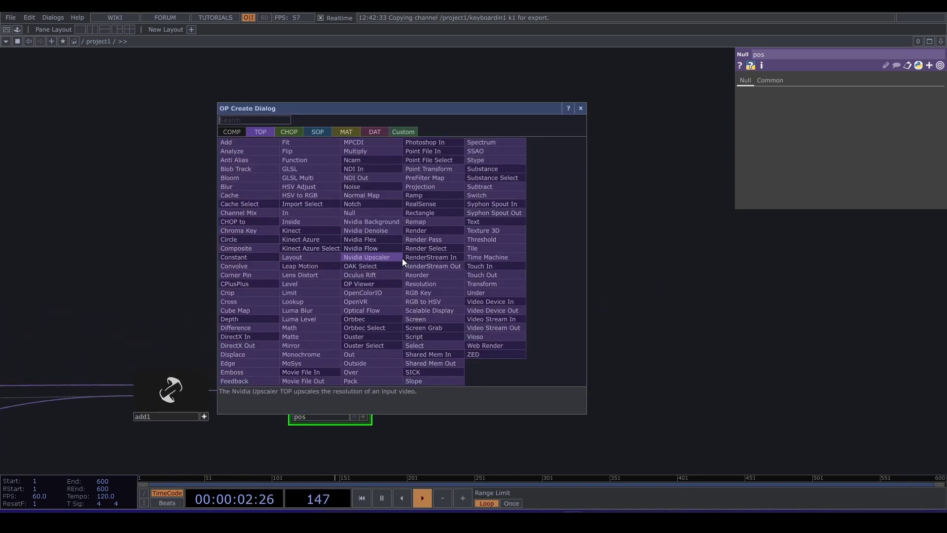
pyautogui.click(316, 132)
pyautogui.write('line')
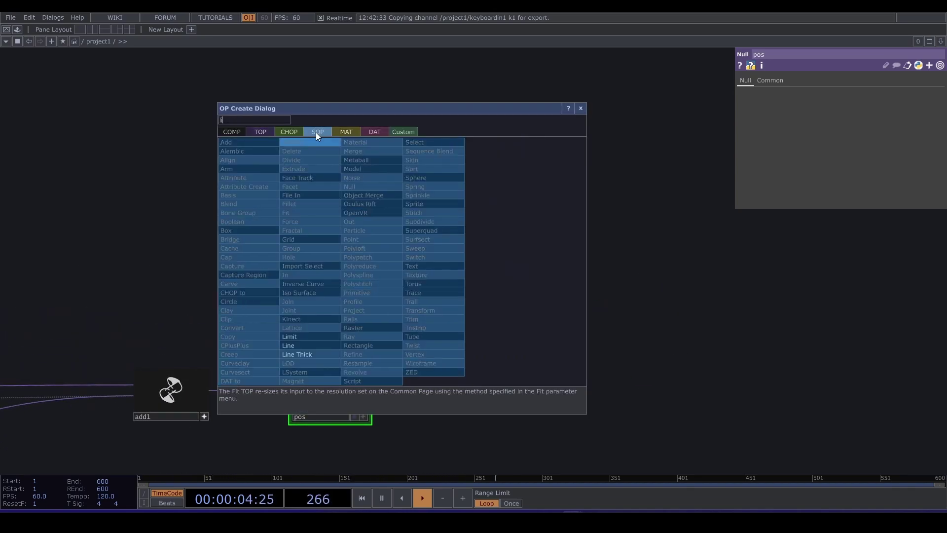
pyautogui.click(326, 345)
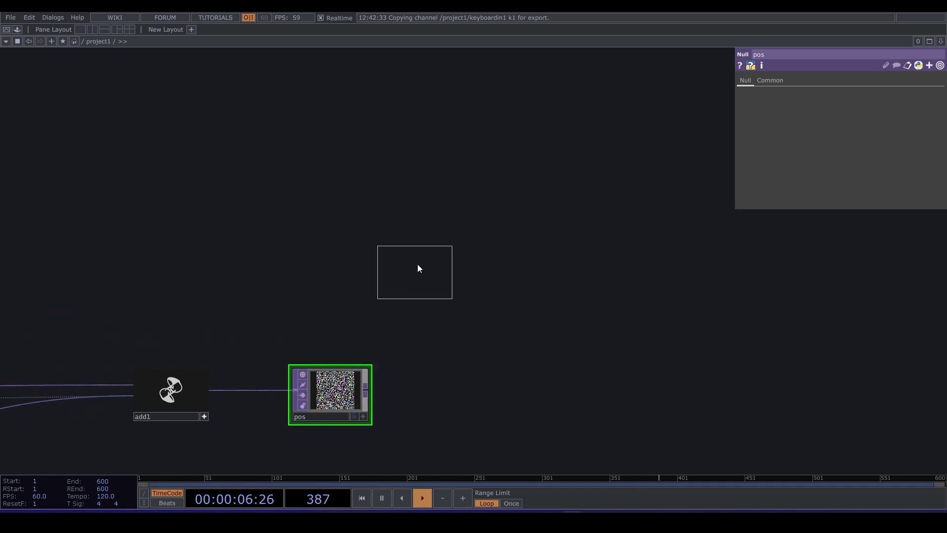
pyautogui.click(417, 265)
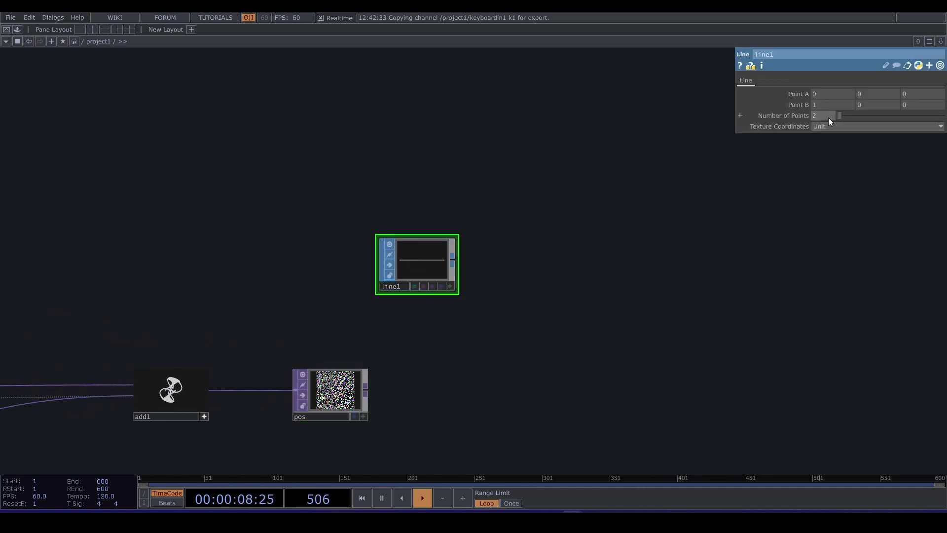
# Set line1's Point B X to 0 and its Point A Z to 1
pyautogui.write('0')
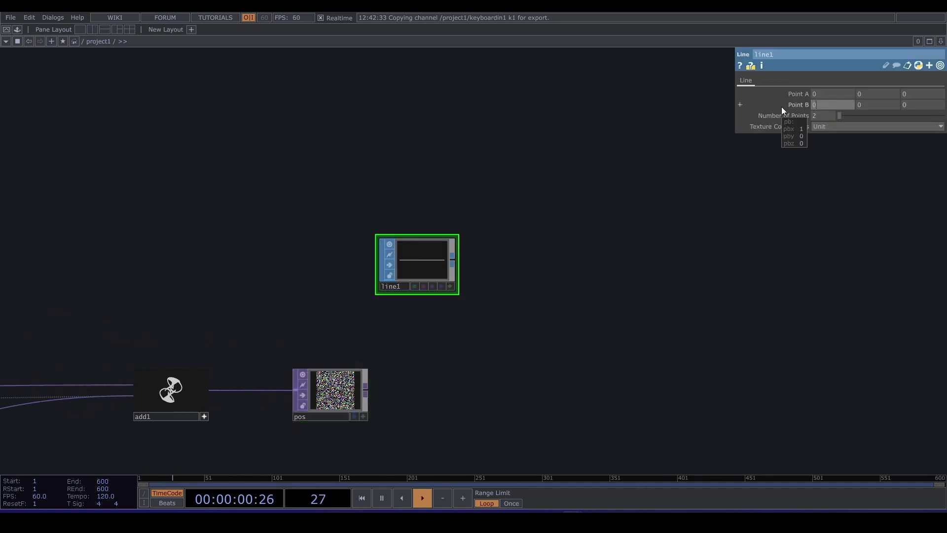
pyautogui.press('Return')
pyautogui.click(920, 99)
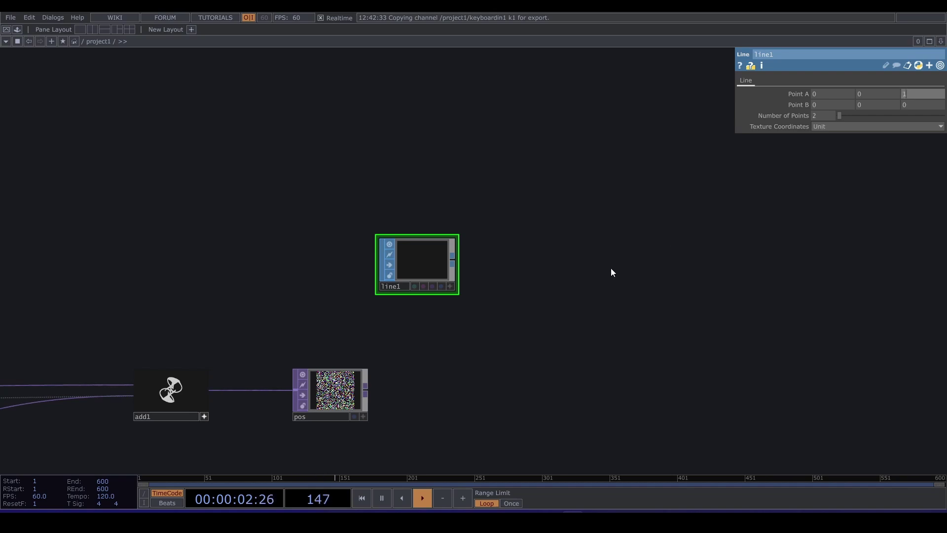
pyautogui.write('1')
pyautogui.press('Return')
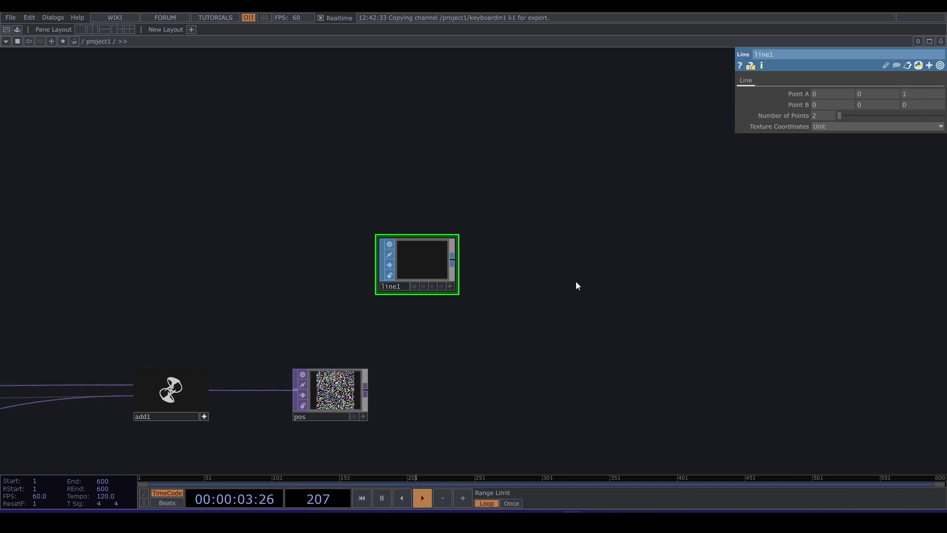
# Connect a Geometry COMP to the output of line1
pyautogui.click(454, 261)
pyautogui.click(596, 261)
pyautogui.click(431, 138)
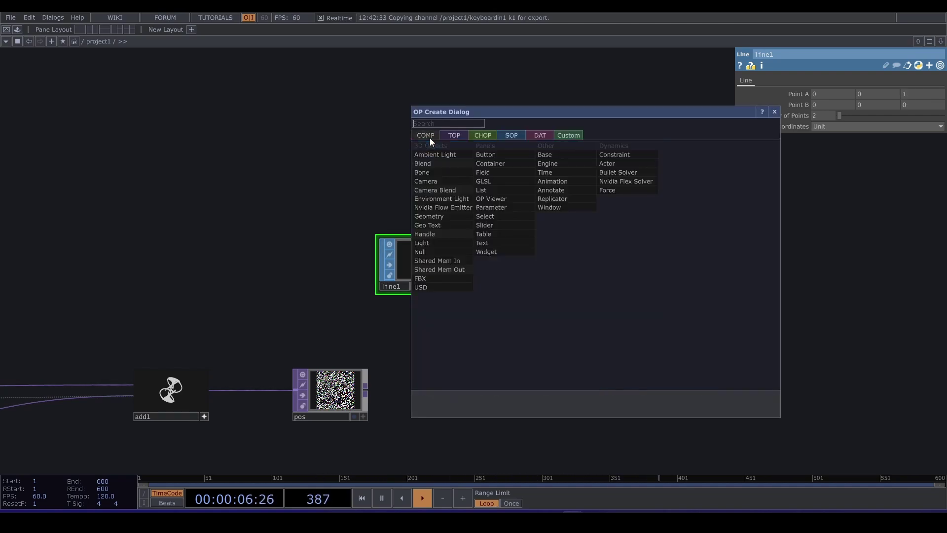
pyautogui.write('g')
pyautogui.click(454, 217)
pyautogui.click(562, 251)
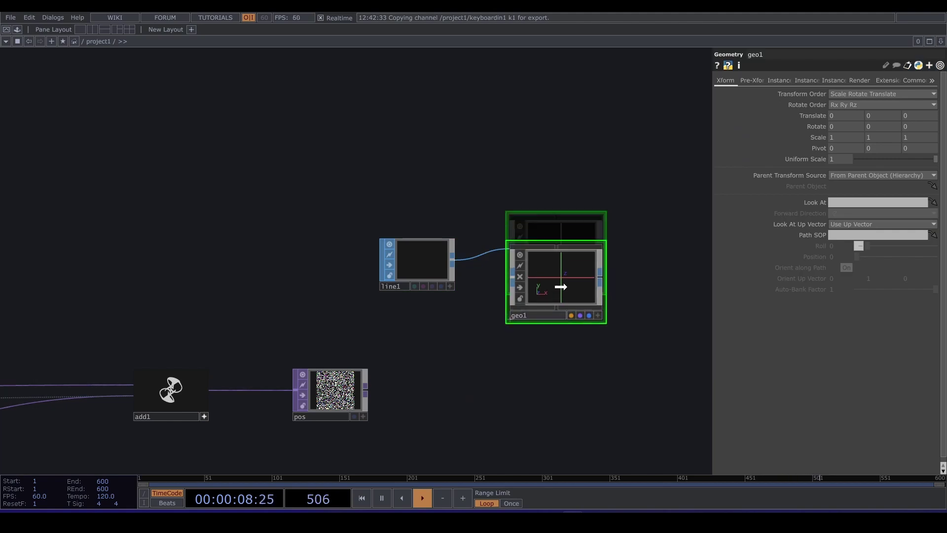
# Add a Camera COMP just above geo1
pyautogui.press('Tab')
pyautogui.write('ca')
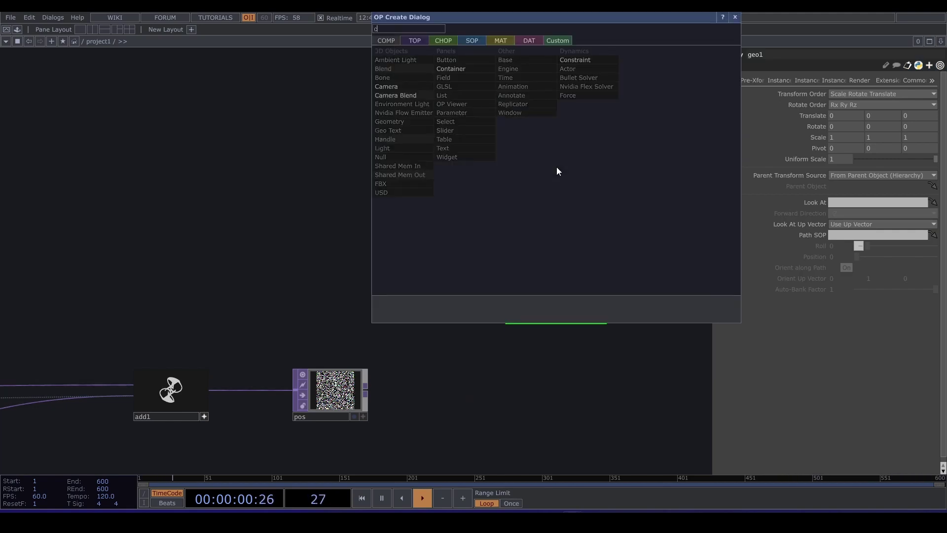
pyautogui.click(421, 87)
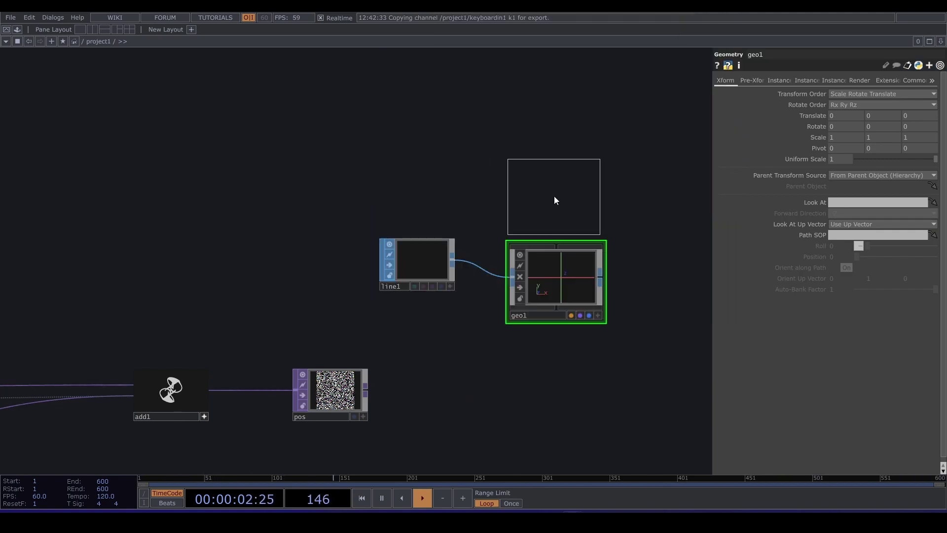
pyautogui.click(554, 197)
# Add a Line MAT just below geo1 and assign it as geo1's material
pyautogui.scroll(-3, 600, 281)
pyautogui.press('Tab')
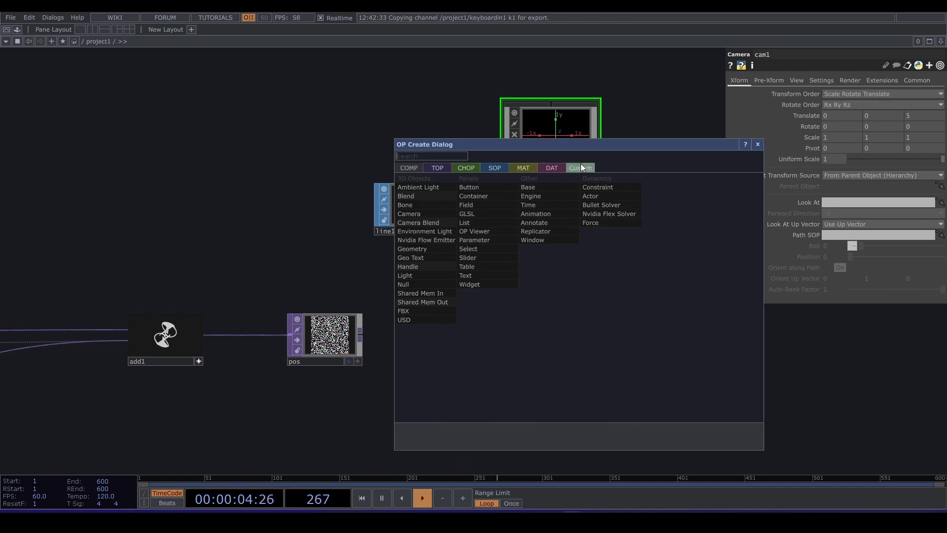
pyautogui.click(526, 168)
pyautogui.write('lin')
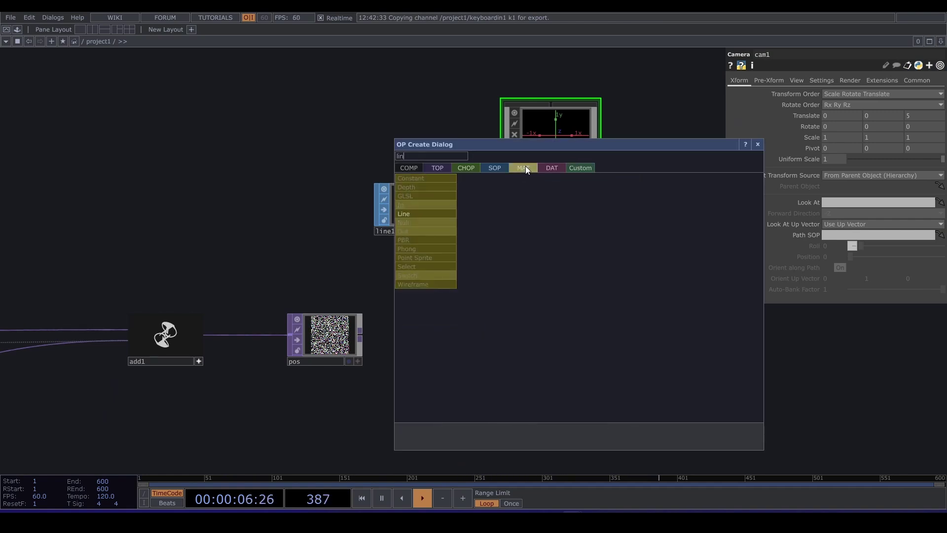
pyautogui.click(439, 215)
pyautogui.click(562, 299)
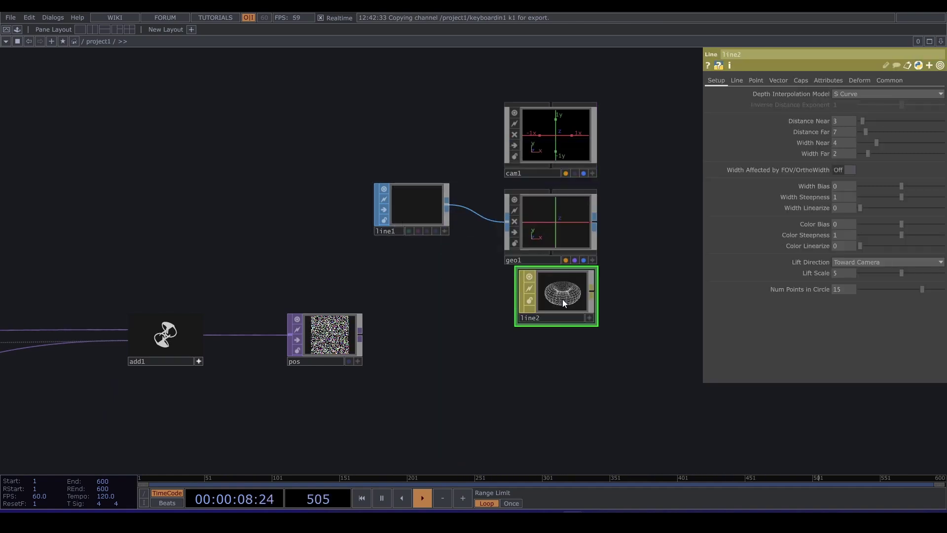
pyautogui.moveTo(563, 299); pyautogui.dragTo(561, 223)
# Add a Render TOP beside geo1
pyautogui.moveTo(632, 229); pyautogui.dragTo(442, 254)
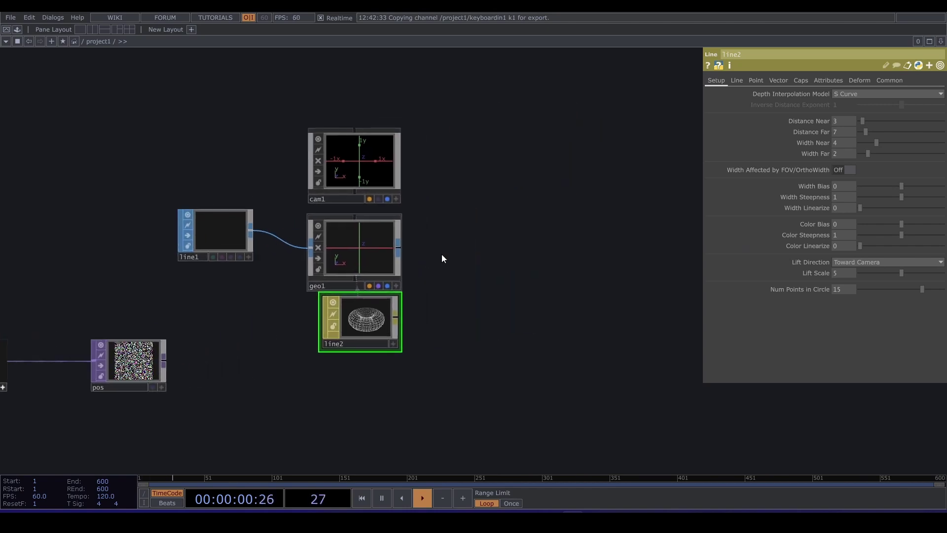
pyautogui.press('Tab')
pyautogui.click(312, 127)
pyautogui.write('re')
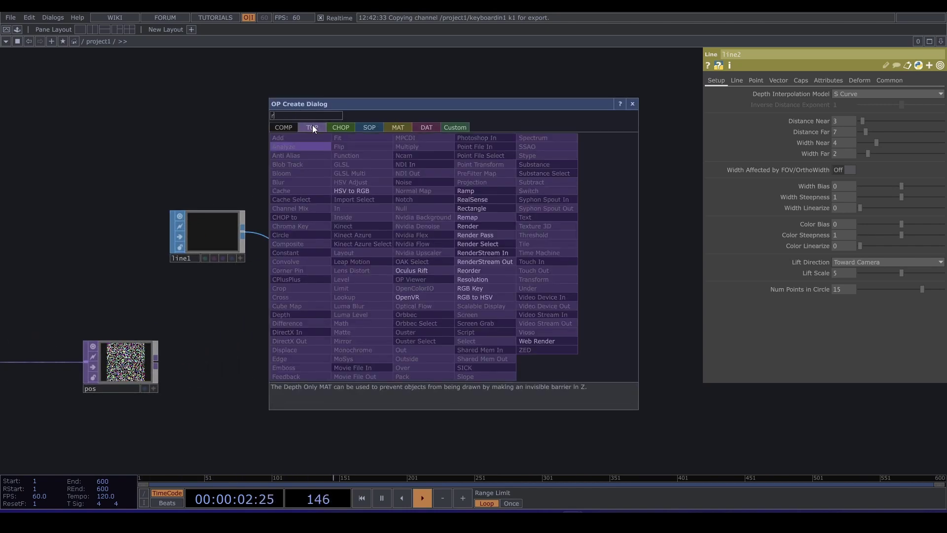
pyautogui.click(505, 227)
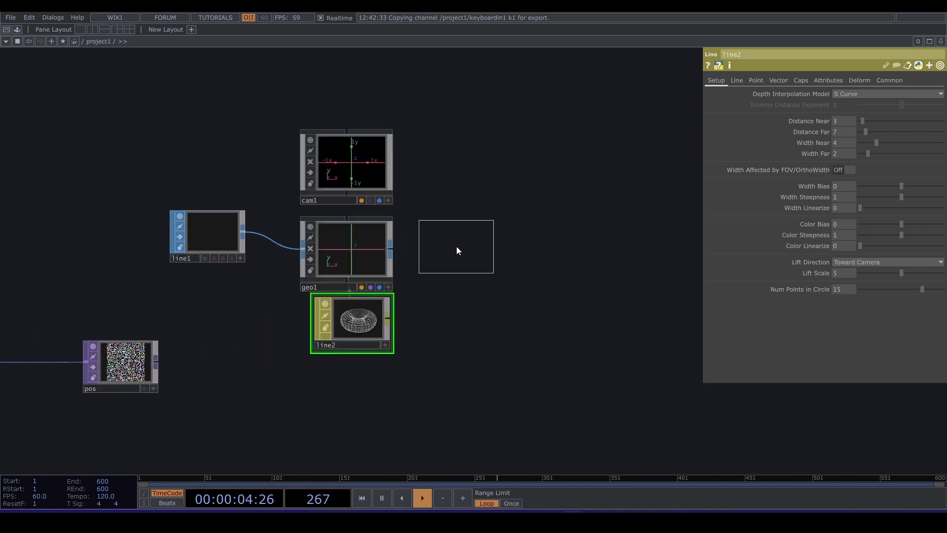
pyautogui.click(477, 255)
# Set render1's resolution to 1920 by 1920 and its pixel format to 16-bit float (Mono)
pyautogui.click(913, 80)
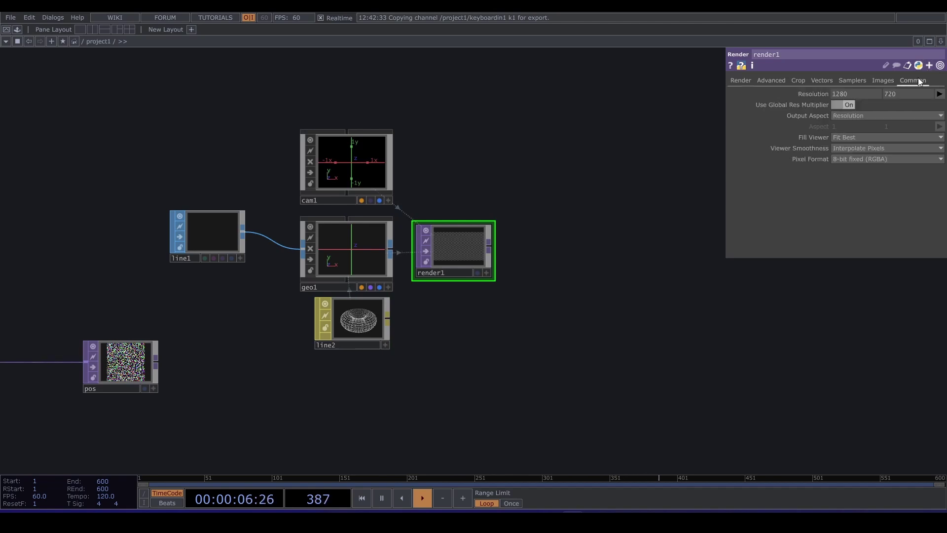
pyautogui.write('1920')
pyautogui.press('Tab')
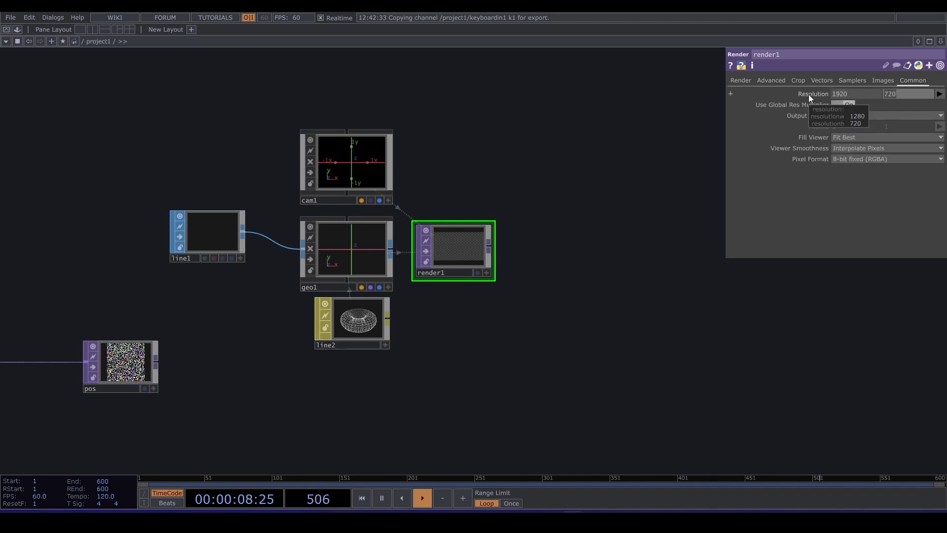
pyautogui.write('12920')
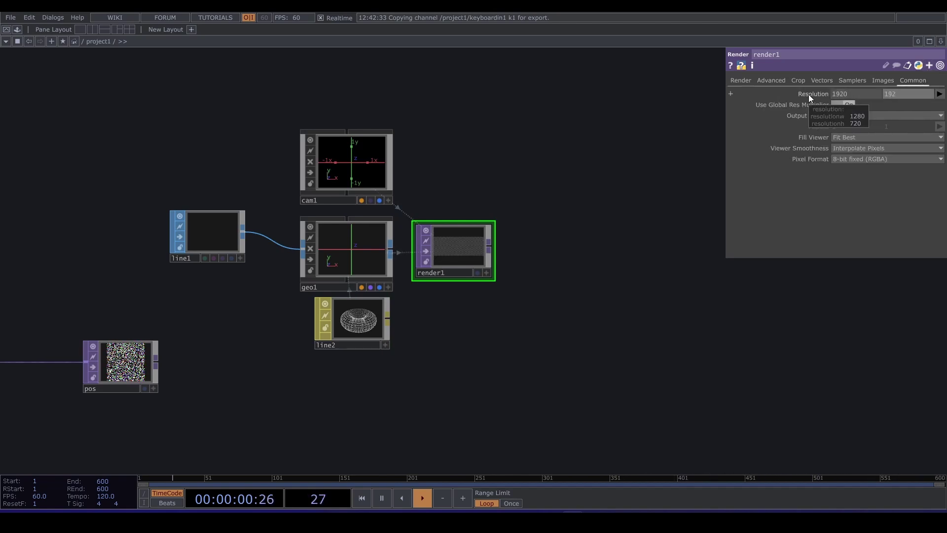
pyautogui.click(896, 159)
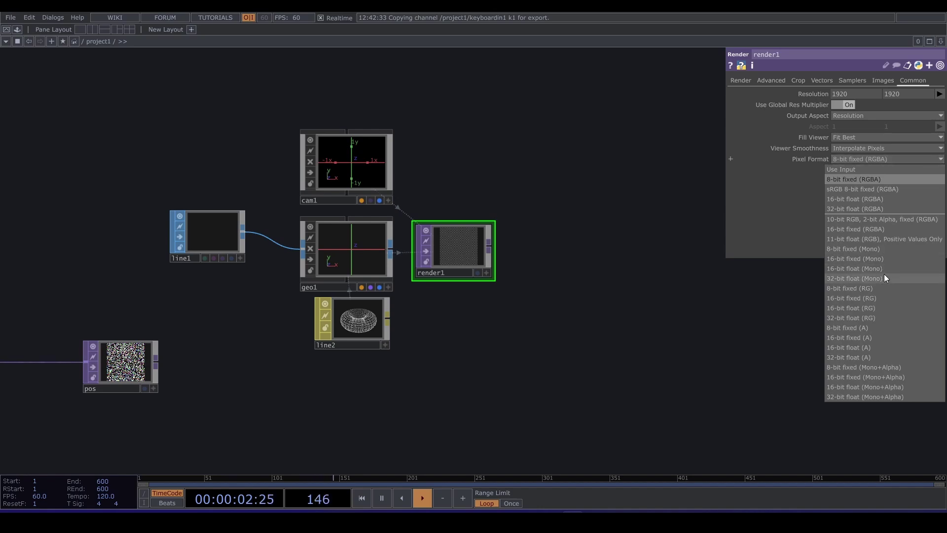
pyautogui.click(912, 271)
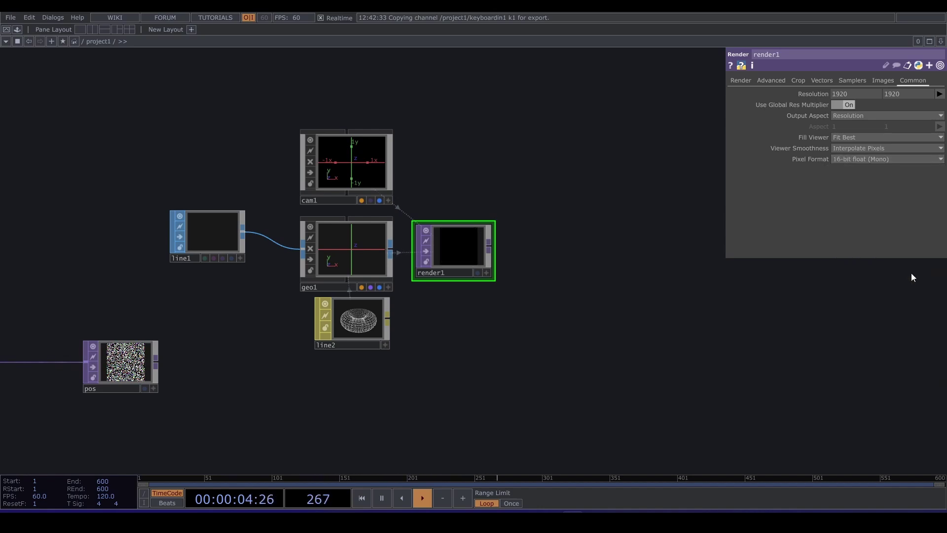
# Connect a Null TOP to render1's output, show it as the network background and align it level with render1
pyautogui.scroll(4, 522, 246)
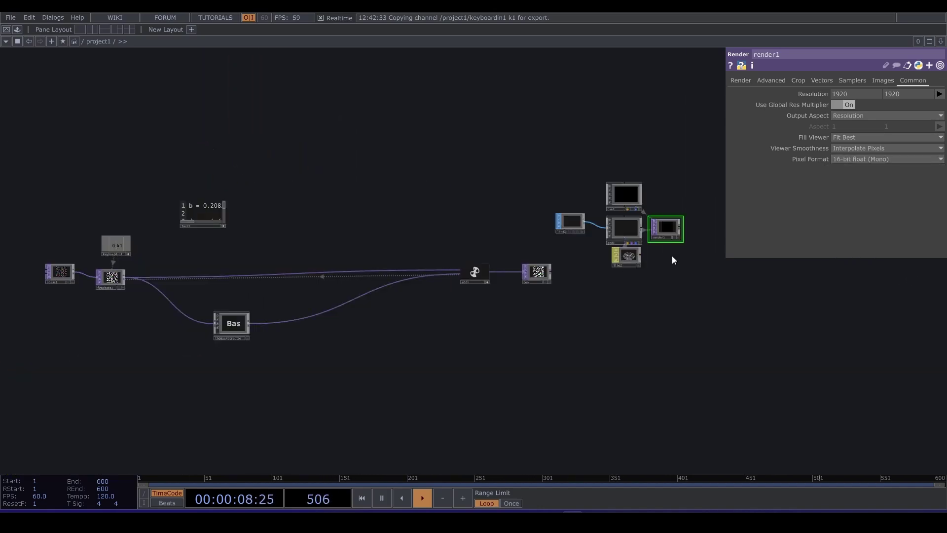
pyautogui.scroll(3, 496, 280)
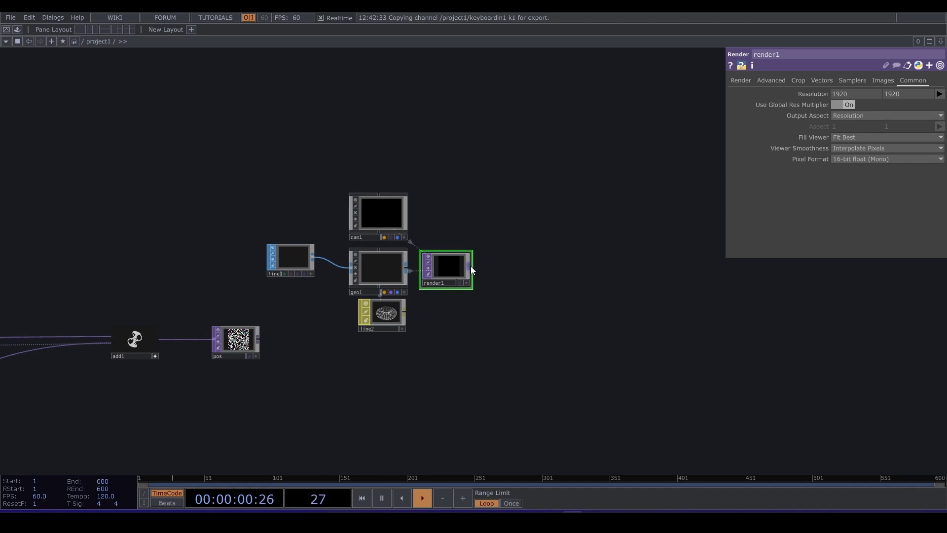
pyautogui.press('Tab')
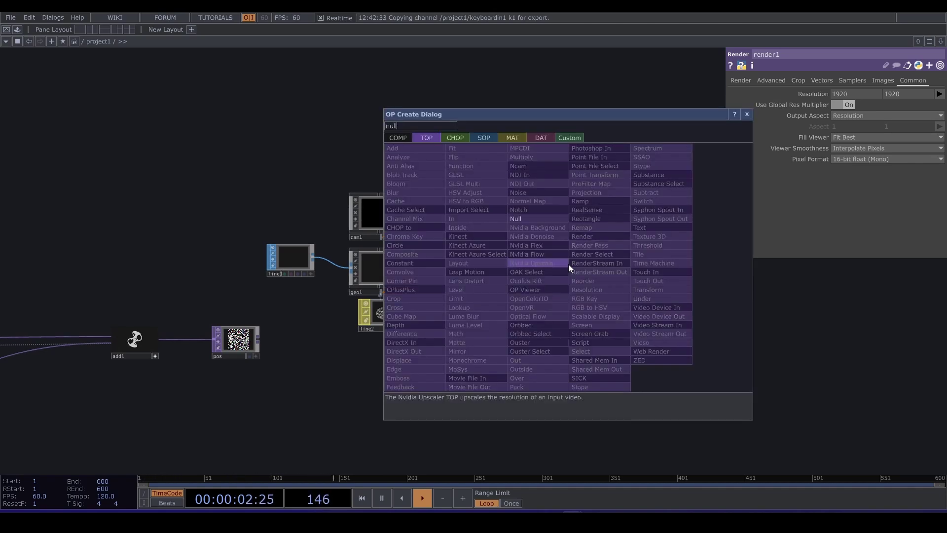
pyautogui.click(560, 226)
pyautogui.click(576, 260)
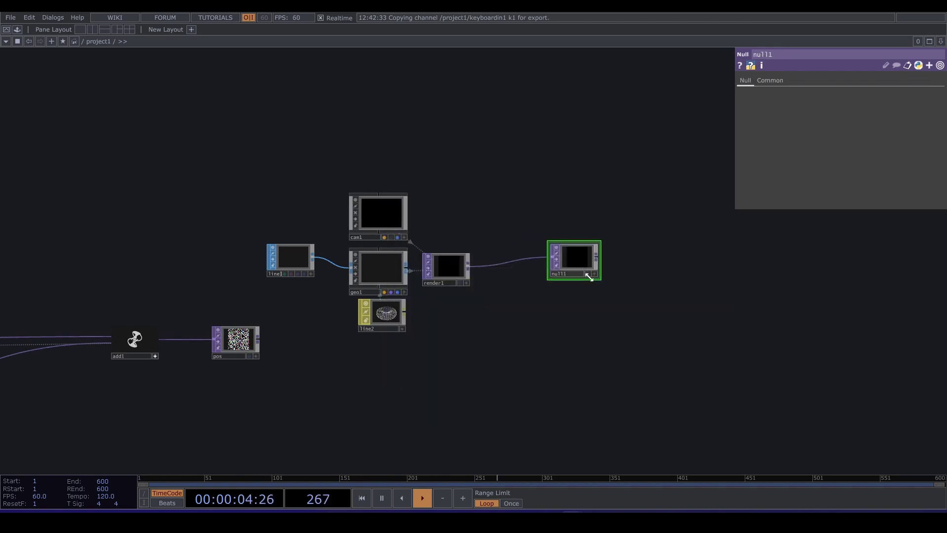
pyautogui.click(588, 275)
pyautogui.moveTo(584, 269); pyautogui.dragTo(584, 278)
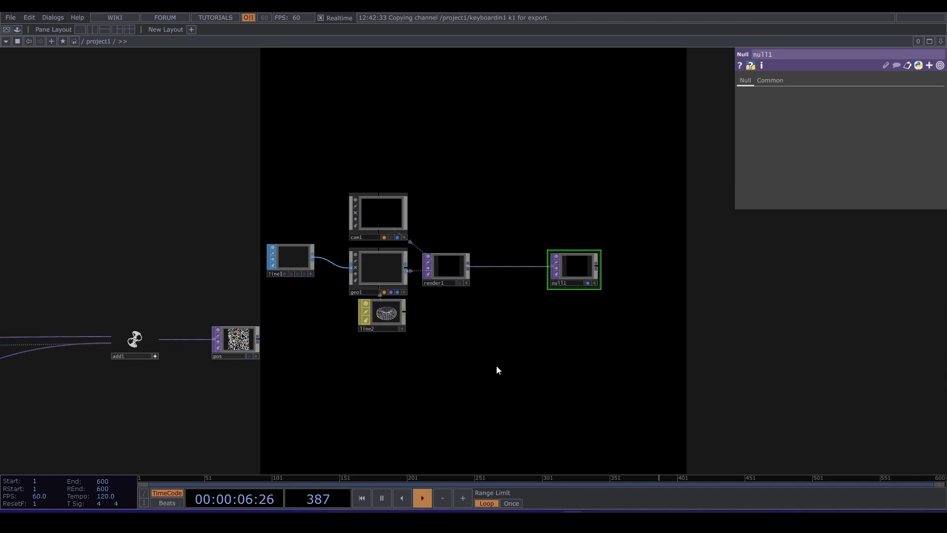
# Turn on instancing for geo1 and assign the pos node as its Translate OP
pyautogui.moveTo(496, 370); pyautogui.dragTo(757, 311)
pyautogui.click(640, 220)
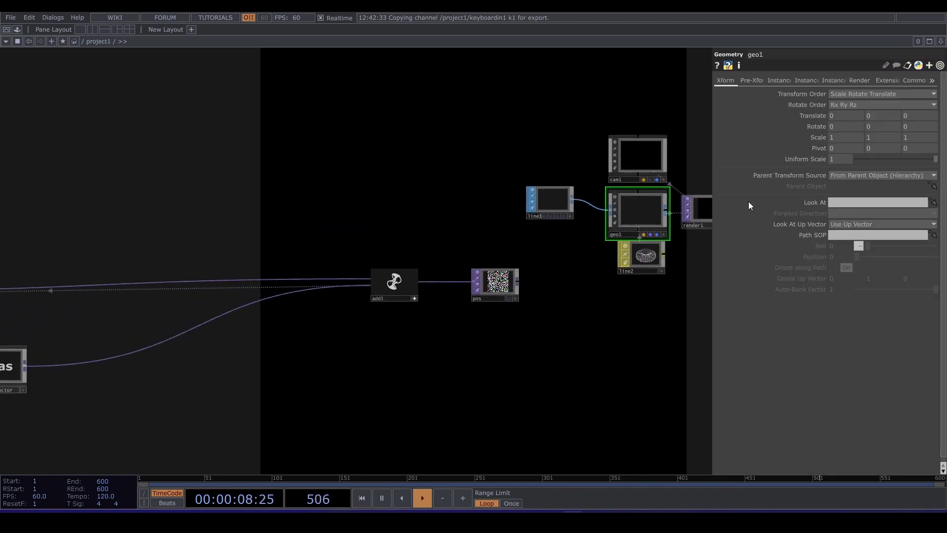
pyautogui.click(776, 80)
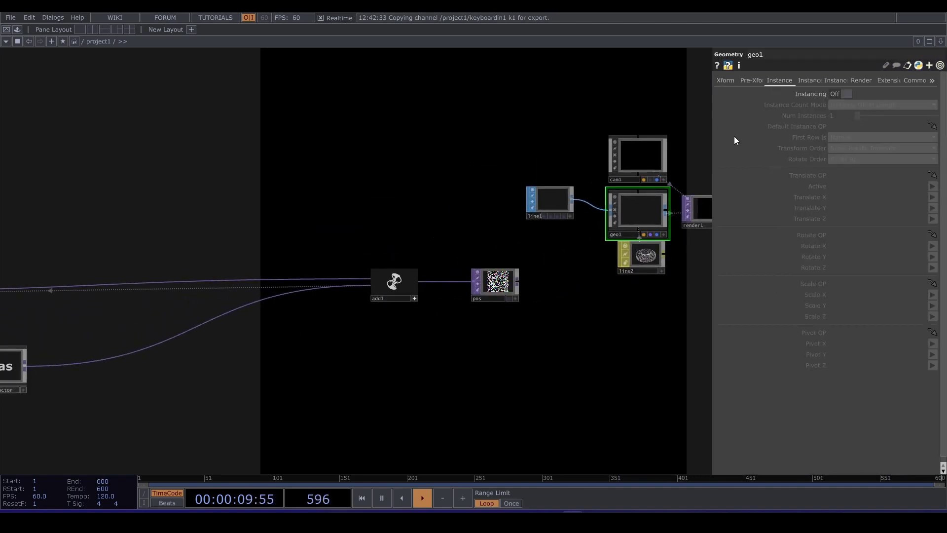
pyautogui.click(840, 93)
pyautogui.moveTo(572, 319); pyautogui.dragTo(469, 351)
pyautogui.moveTo(427, 296); pyautogui.dragTo(862, 177)
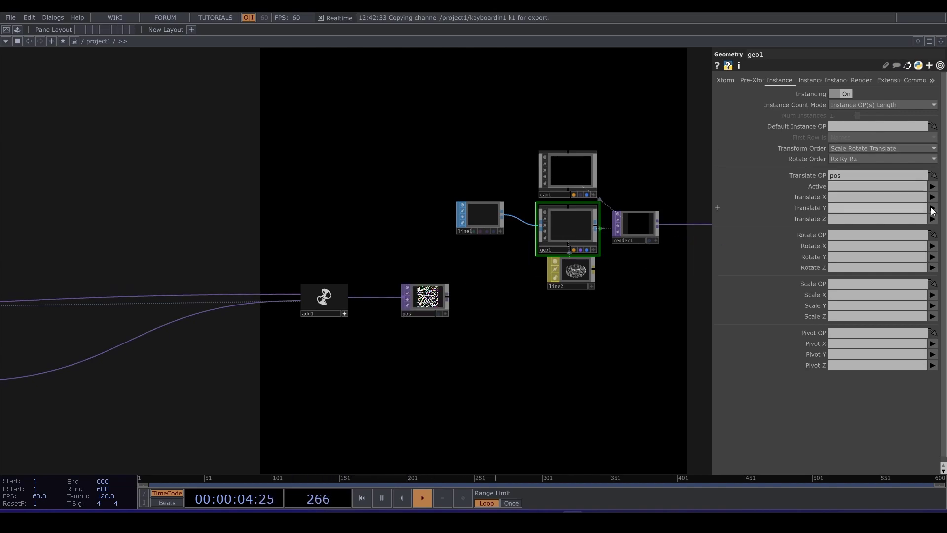
# Map geo1's instance Translate X, Y and Z to the r, g and b channels
pyautogui.click(933, 197)
pyautogui.click(932, 208)
pyautogui.click(933, 207)
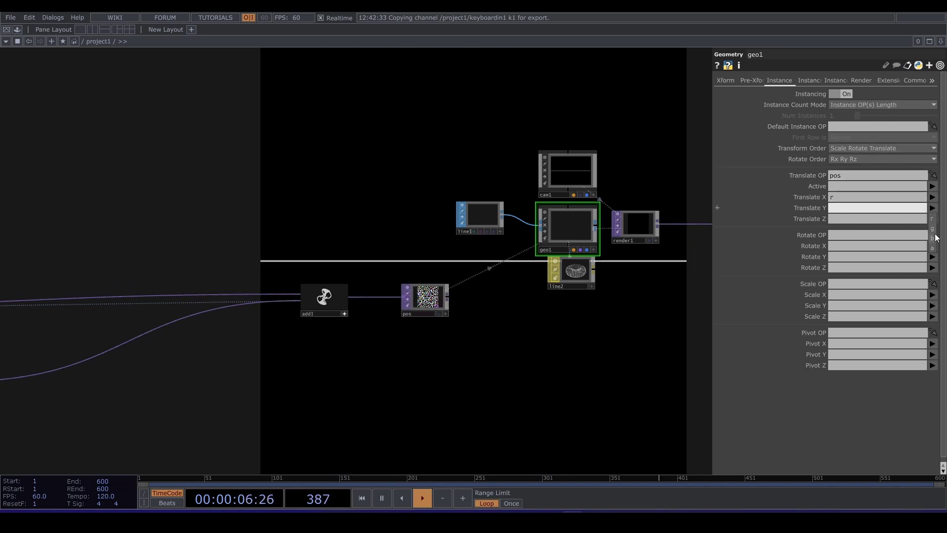
pyautogui.click(933, 229)
pyautogui.click(933, 218)
pyautogui.click(934, 250)
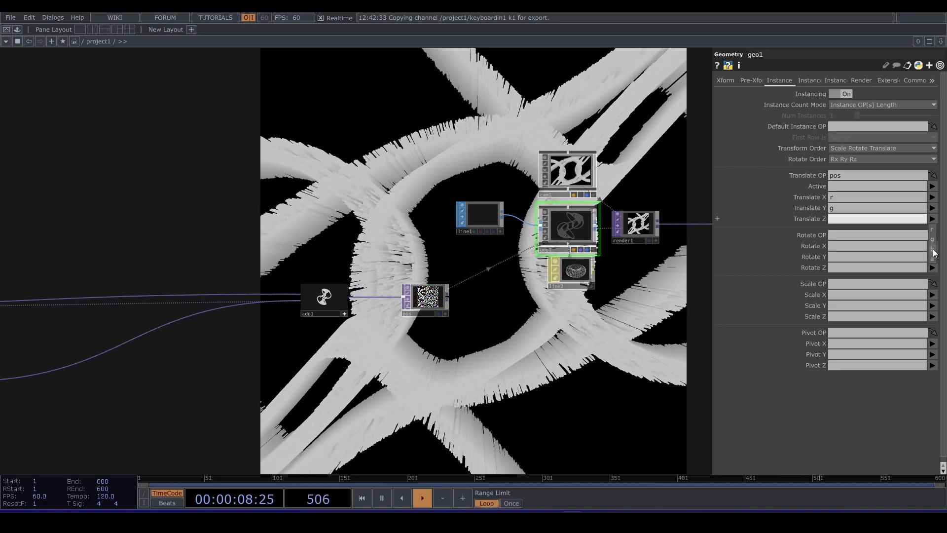
# Set cam1's Z translation to 11
pyautogui.moveTo(606, 313); pyautogui.dragTo(542, 331)
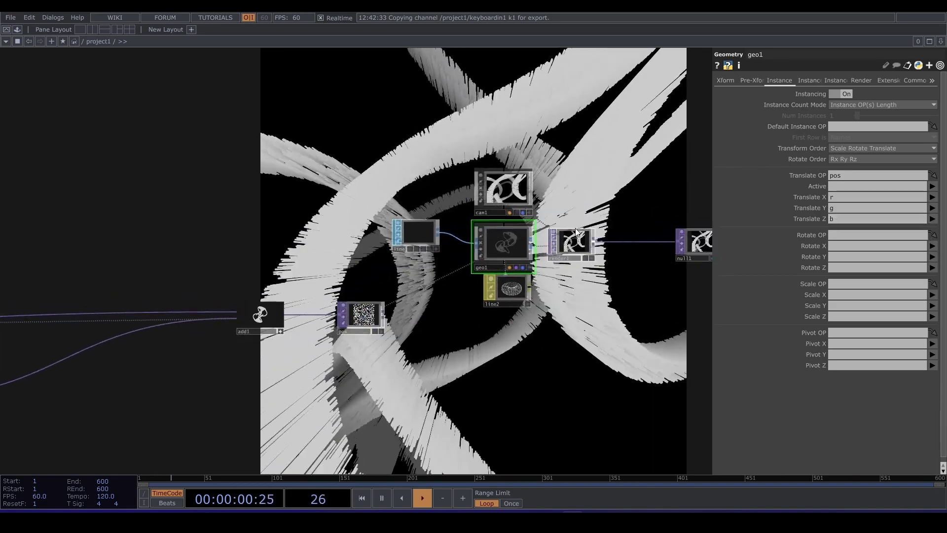
pyautogui.click(495, 191)
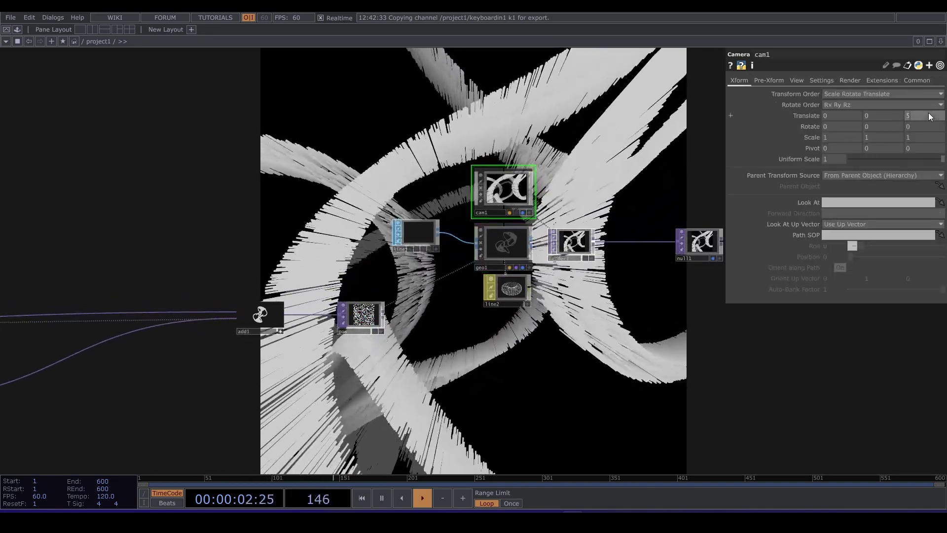
pyautogui.moveTo(929, 115); pyautogui.dragTo(943, 105, button='middle')
pyautogui.moveTo(634, 313); pyautogui.dragTo(504, 205)
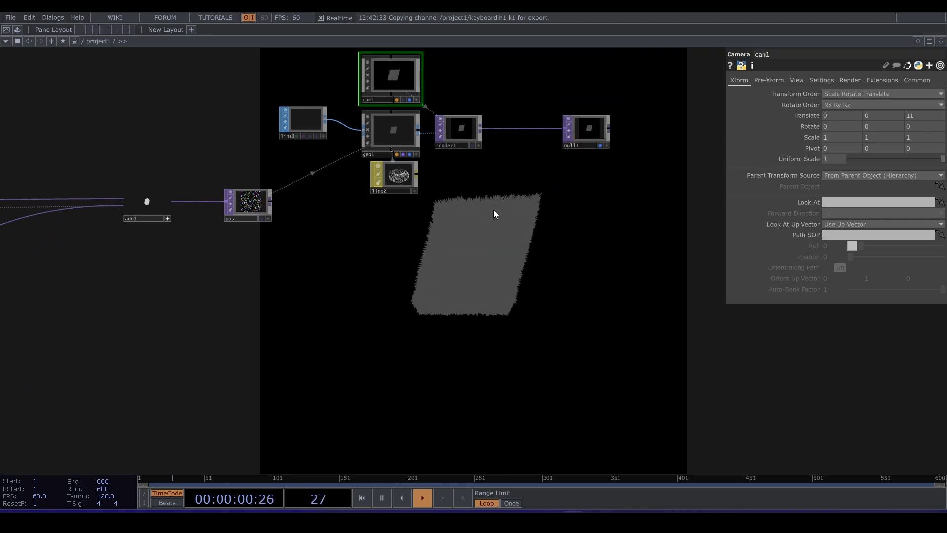
pyautogui.moveTo(470, 226); pyautogui.dragTo(476, 268)
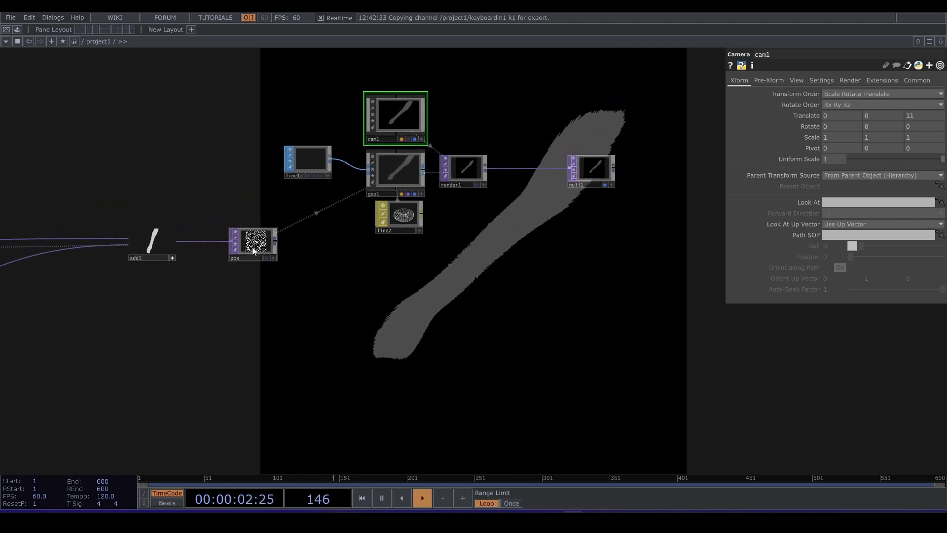
# Connect a Null TOP to thomasAttractor's output and rename it vel
pyautogui.moveTo(286, 315); pyautogui.dragTo(333, 298)
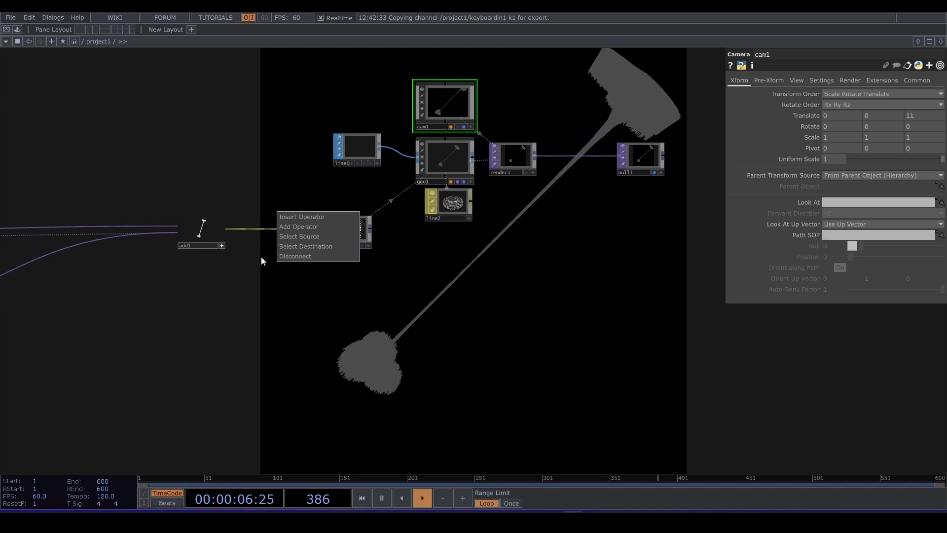
pyautogui.click(446, 162)
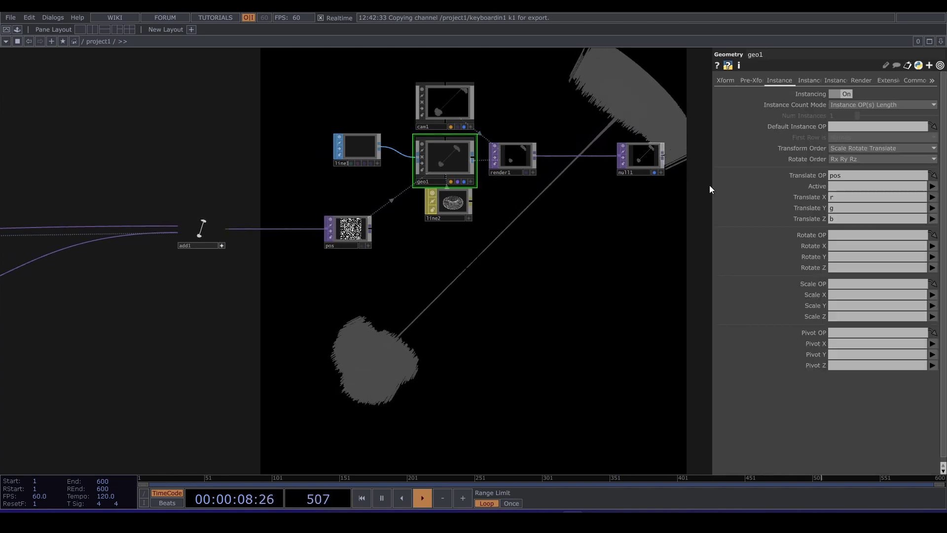
pyautogui.moveTo(548, 229); pyautogui.dragTo(612, 131)
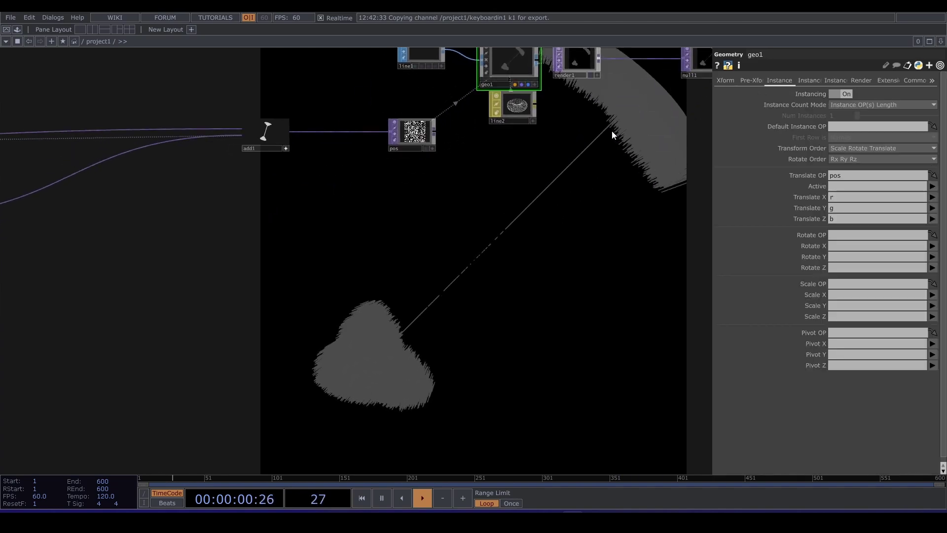
pyautogui.moveTo(457, 235); pyautogui.dragTo(552, 194)
pyautogui.scroll(-4, 474, 242)
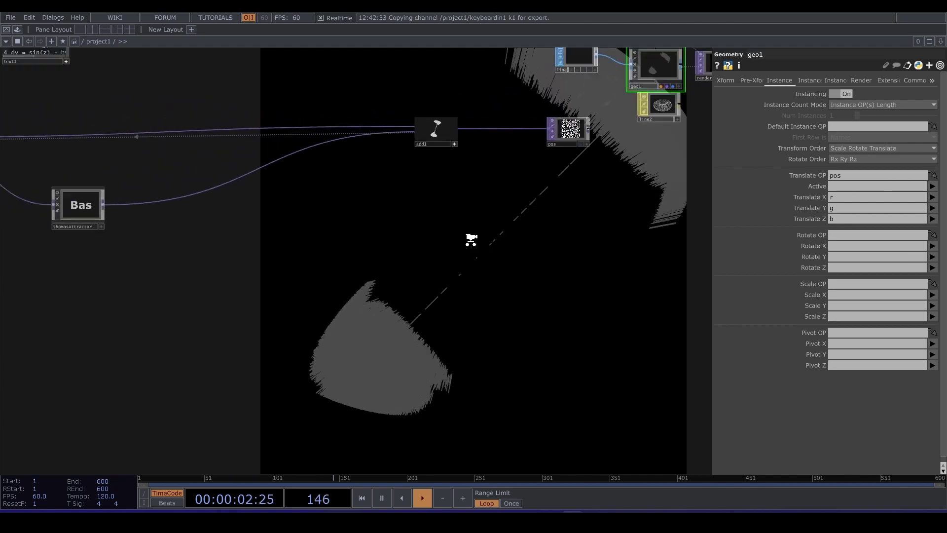
pyautogui.moveTo(416, 246); pyautogui.dragTo(346, 270)
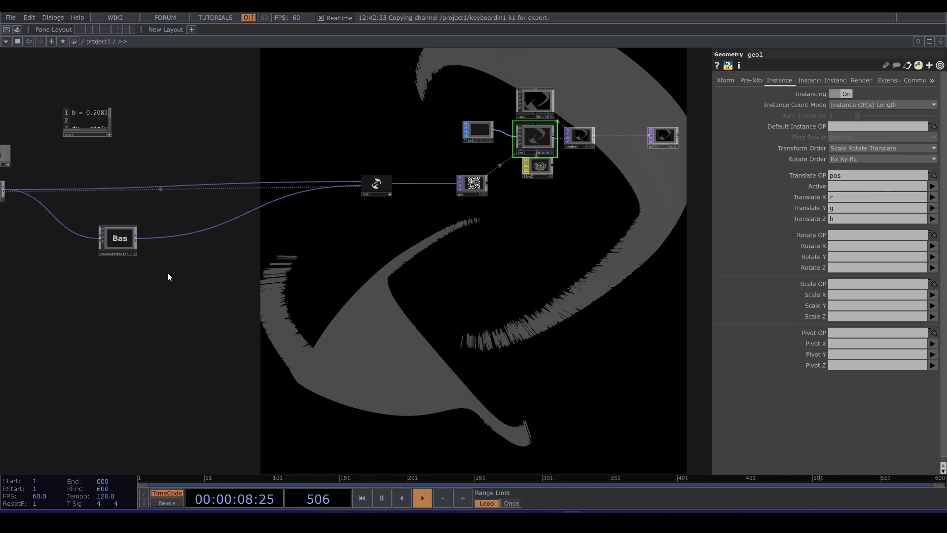
pyautogui.click(139, 238)
pyautogui.click(185, 272)
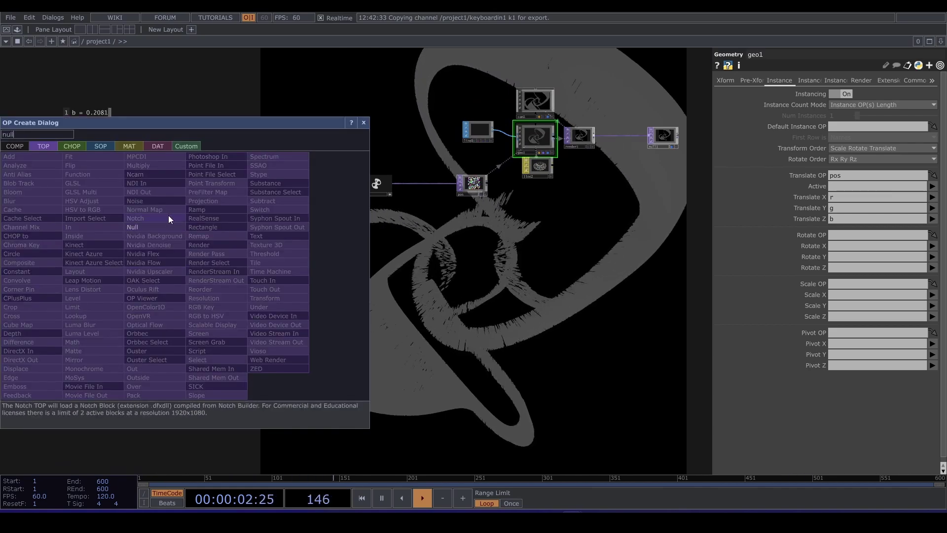
pyautogui.click(167, 226)
pyautogui.click(173, 280)
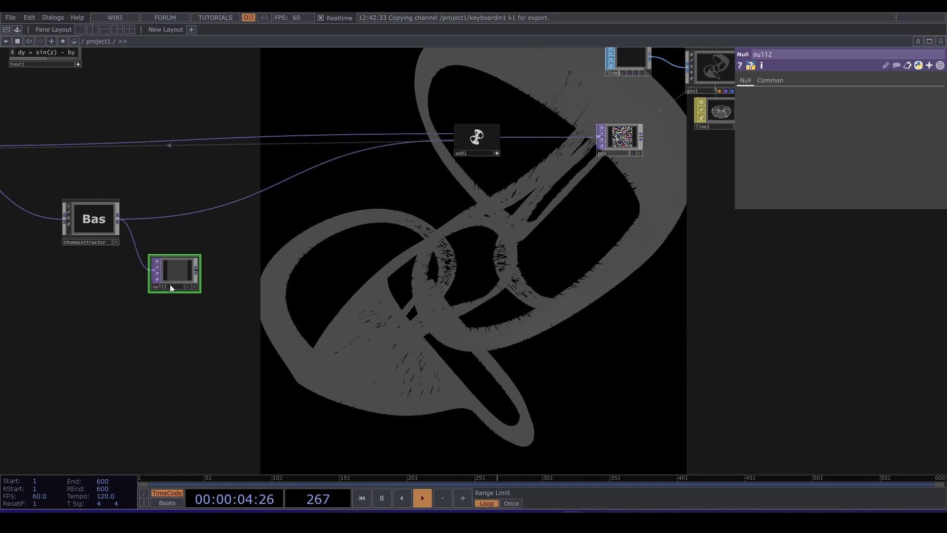
pyautogui.write('vel')
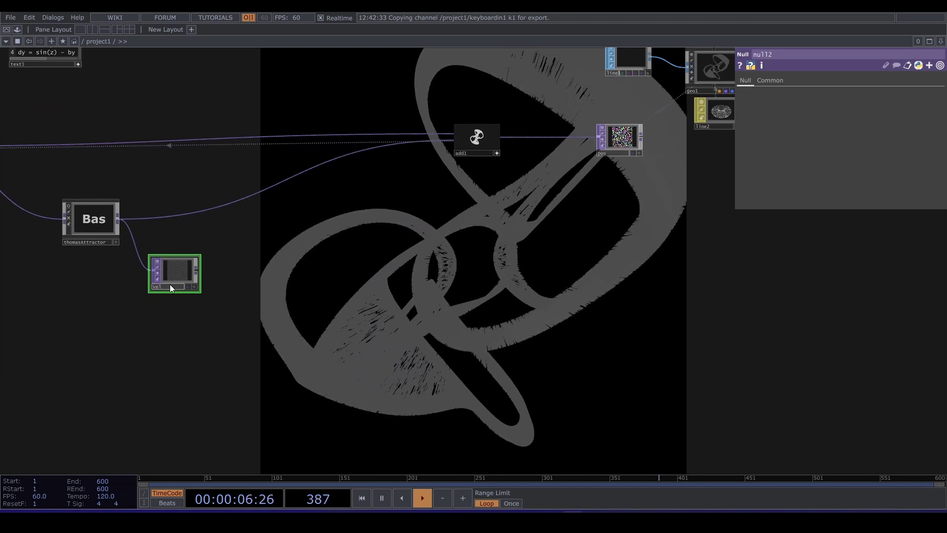
pyautogui.press('Return')
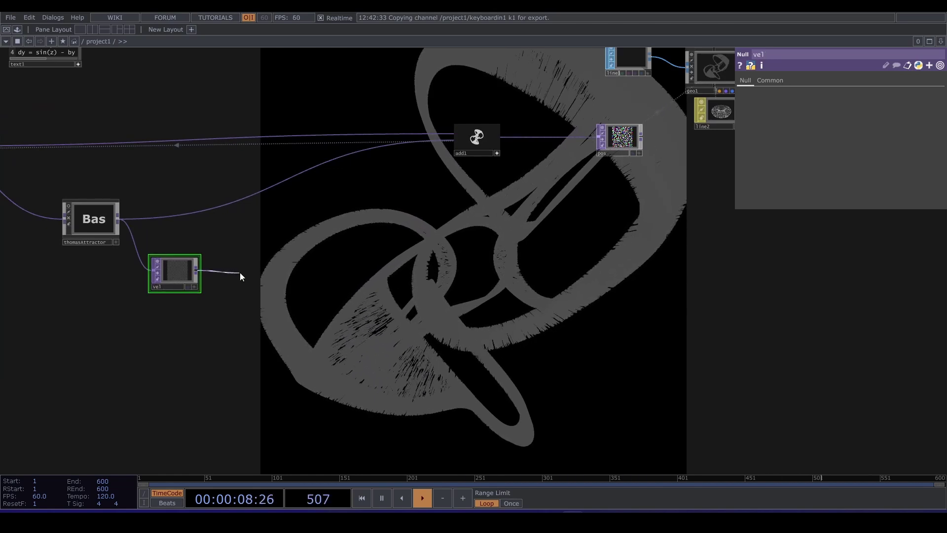
pyautogui.click(241, 274)
pyautogui.write('nu')
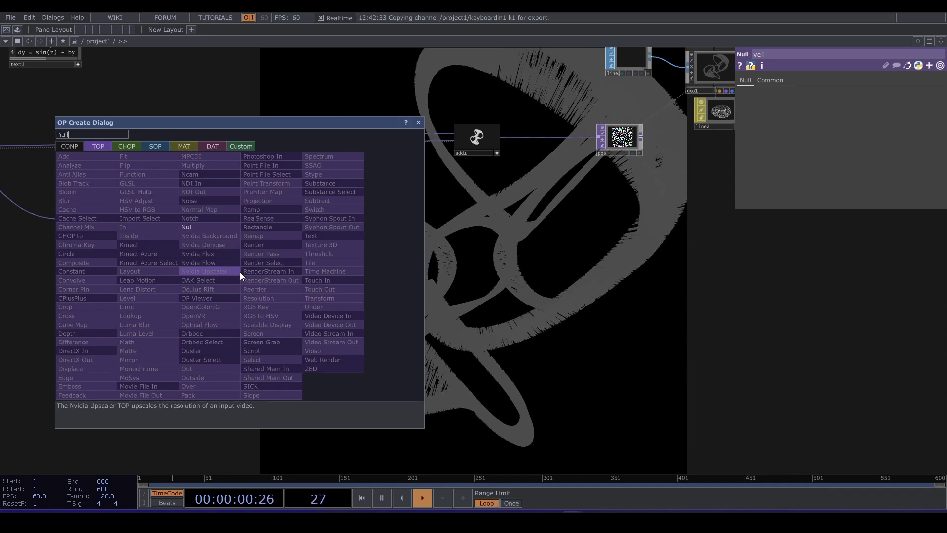
pyautogui.write('ll')
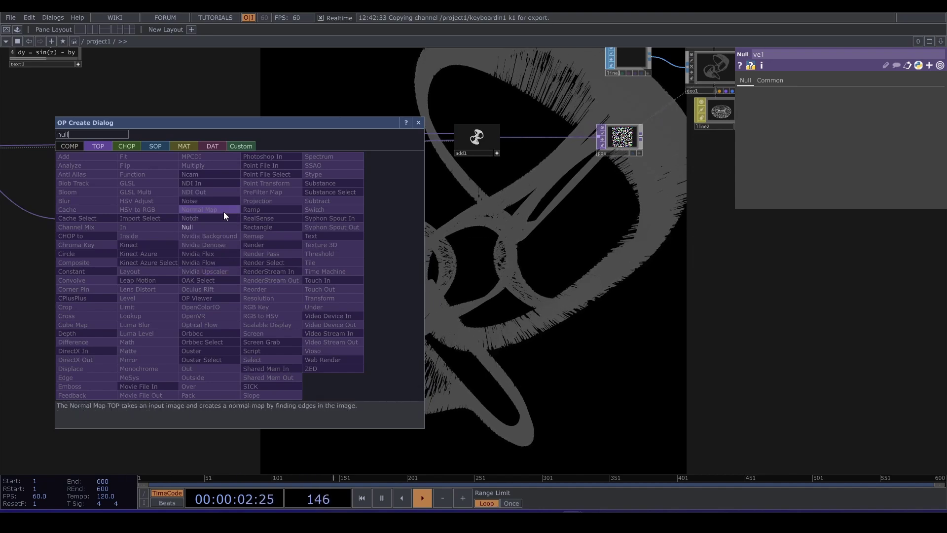
pyautogui.press('BackSpace')
pyautogui.press('BackSpace')
pyautogui.press('BackSpace')
pyautogui.press('BackSpace')
# Connect a Math TOP to vel's output and place it beside vel
pyautogui.write('may')
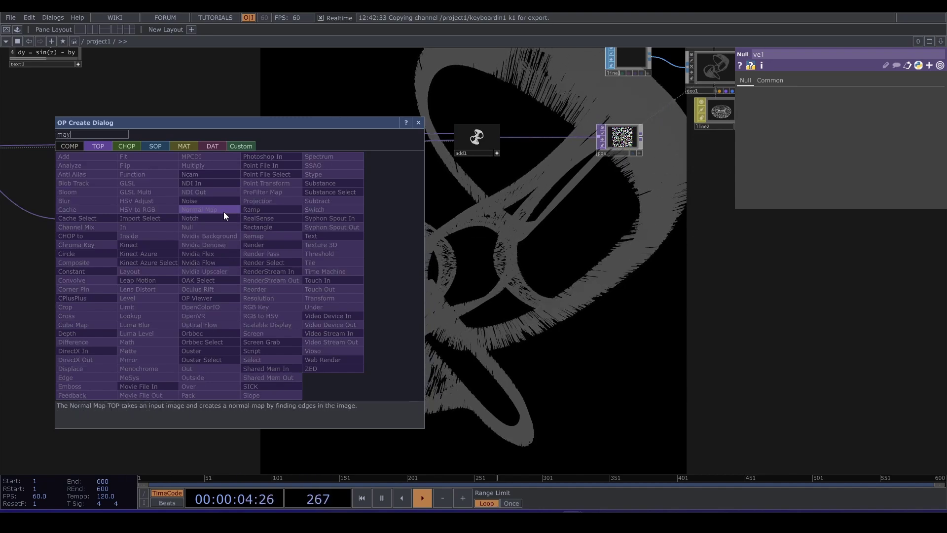
pyautogui.press('BackSpace')
pyautogui.write('th')
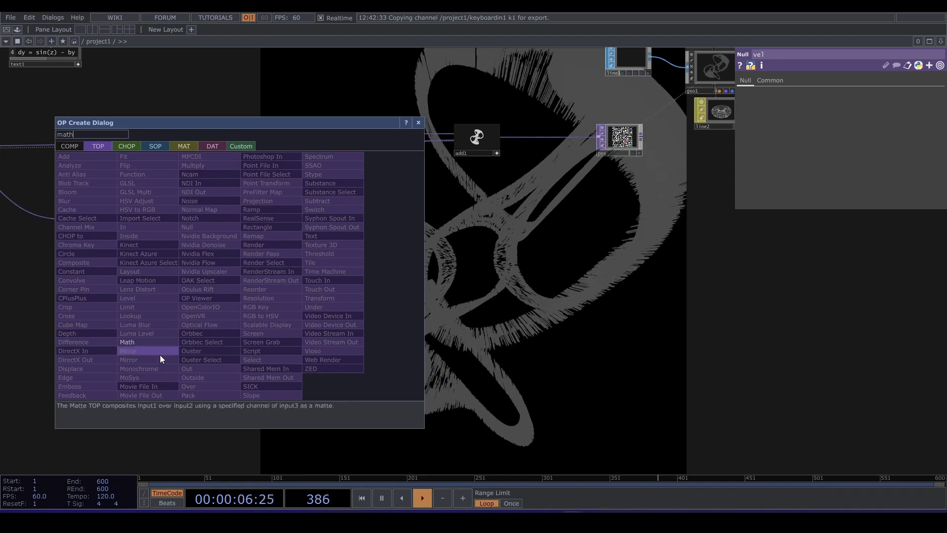
pyautogui.click(159, 342)
pyautogui.click(248, 272)
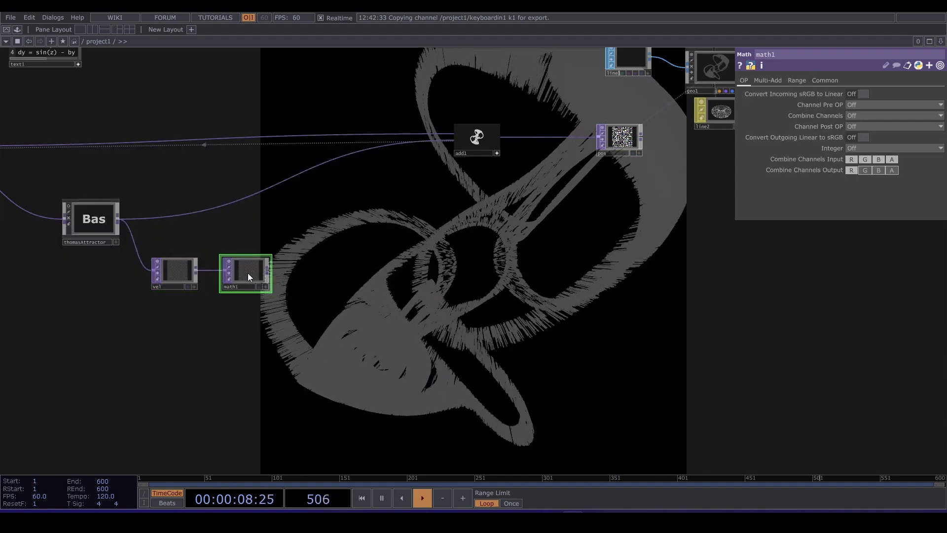
# Set math1 to combine channels by Length and its pixel format to 32-bit float (Mono)
pyautogui.click(854, 116)
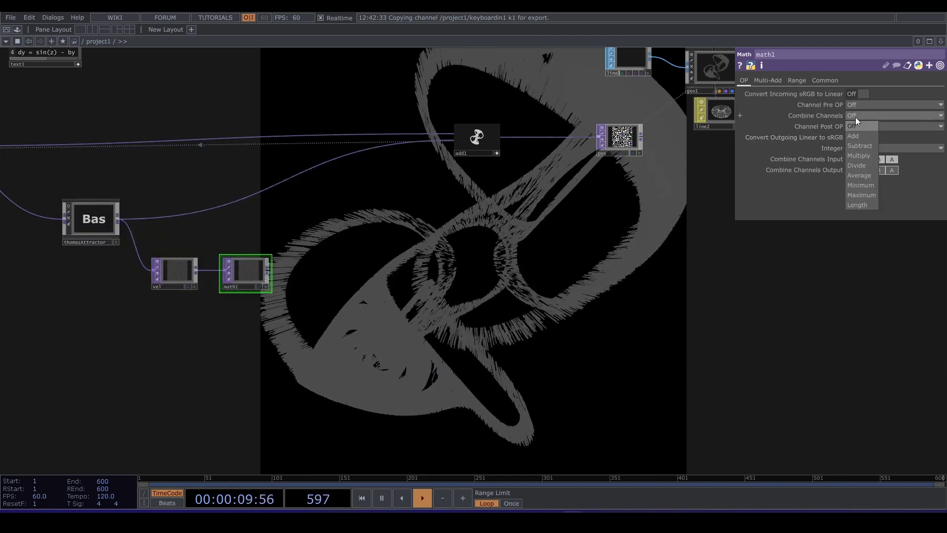
pyautogui.click(868, 205)
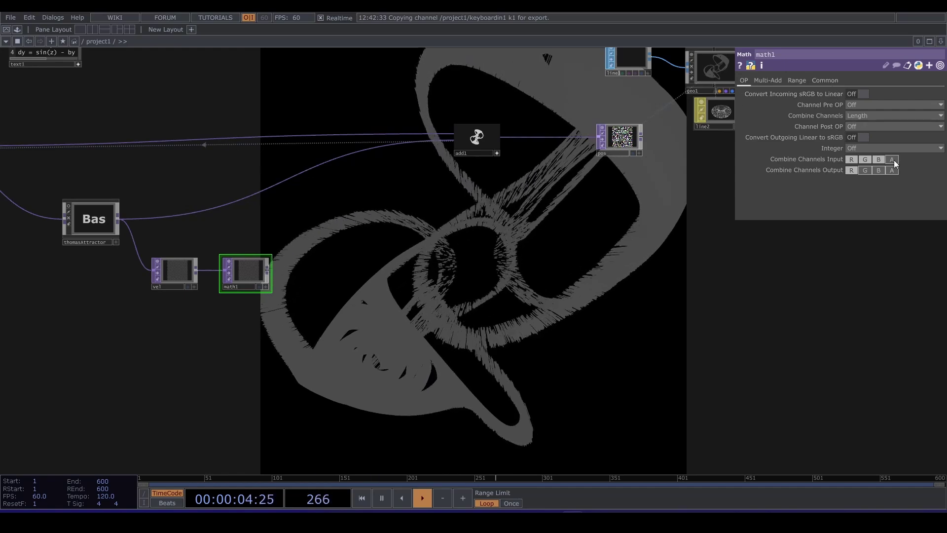
pyautogui.click(826, 81)
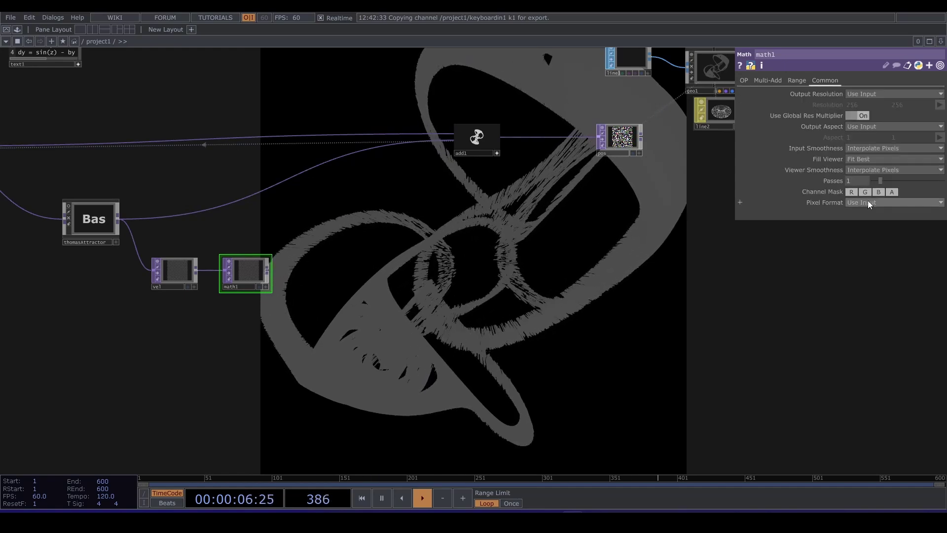
pyautogui.click(868, 203)
pyautogui.click(898, 322)
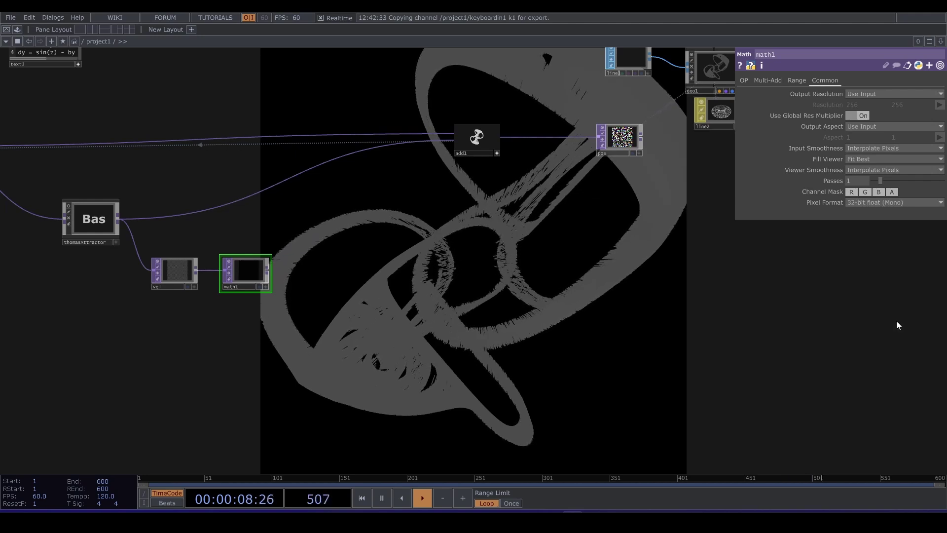
# Rename the math1 node to length
pyautogui.doubleClick(235, 287)
pyautogui.write('len')
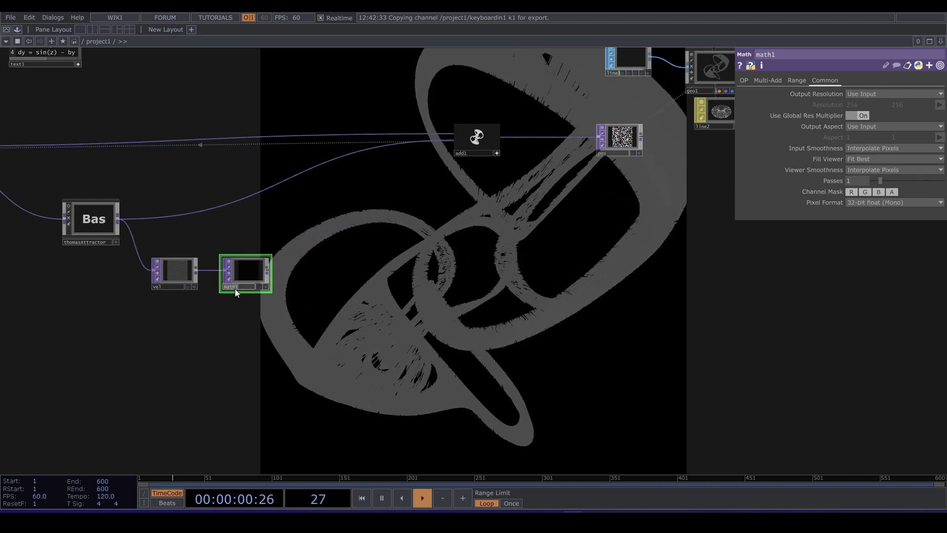
pyautogui.write('gth')
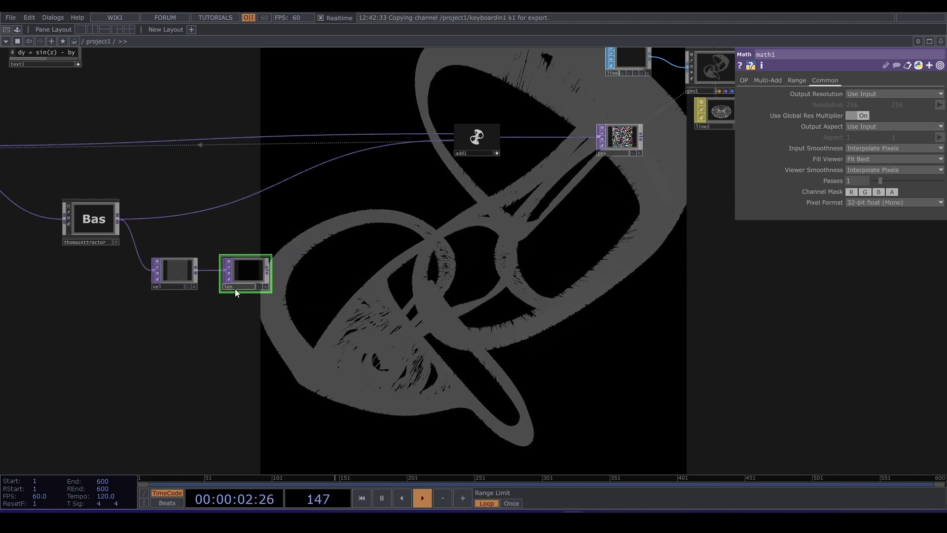
pyautogui.press('Return')
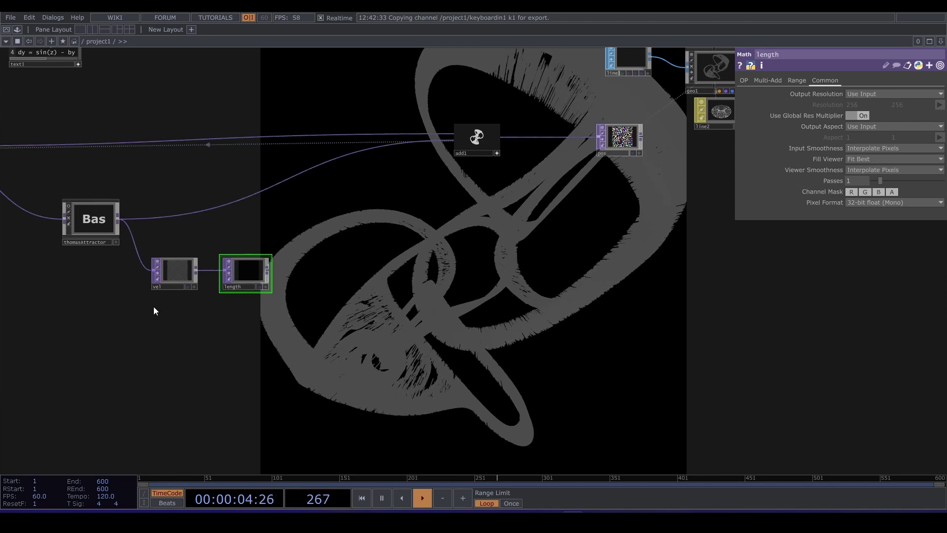
# Assign the vel node as geo1's instance Rotate to OP
pyautogui.moveTo(466, 294); pyautogui.dragTo(439, 303)
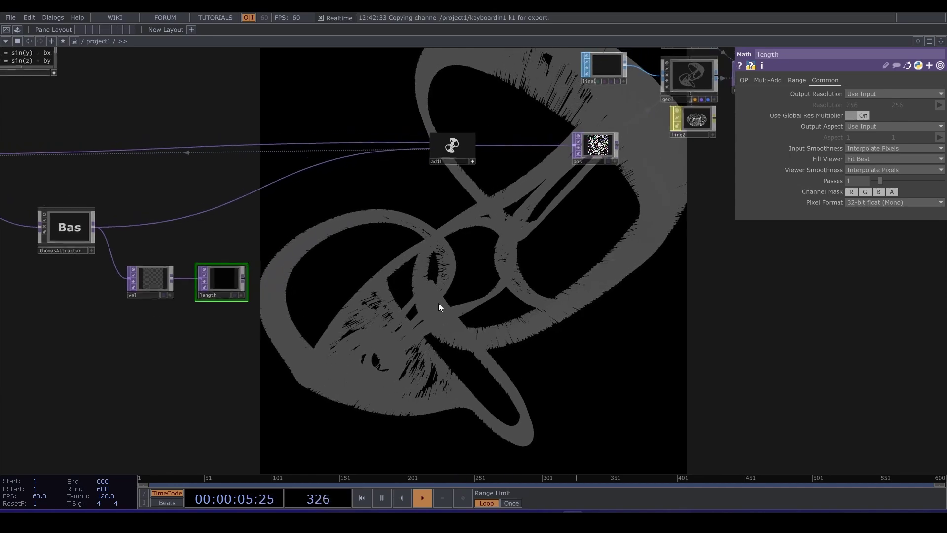
pyautogui.click(689, 76)
pyautogui.click(812, 81)
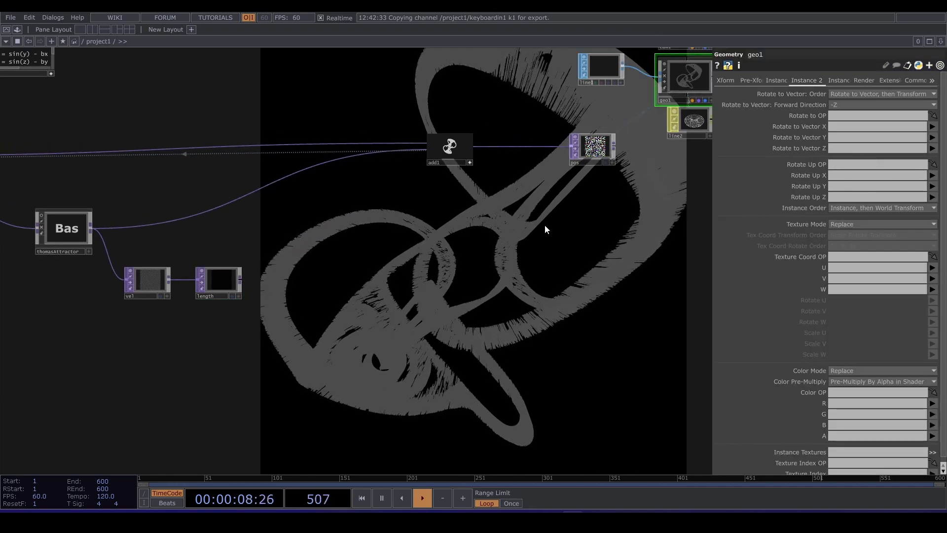
pyautogui.moveTo(165, 300); pyautogui.dragTo(878, 116)
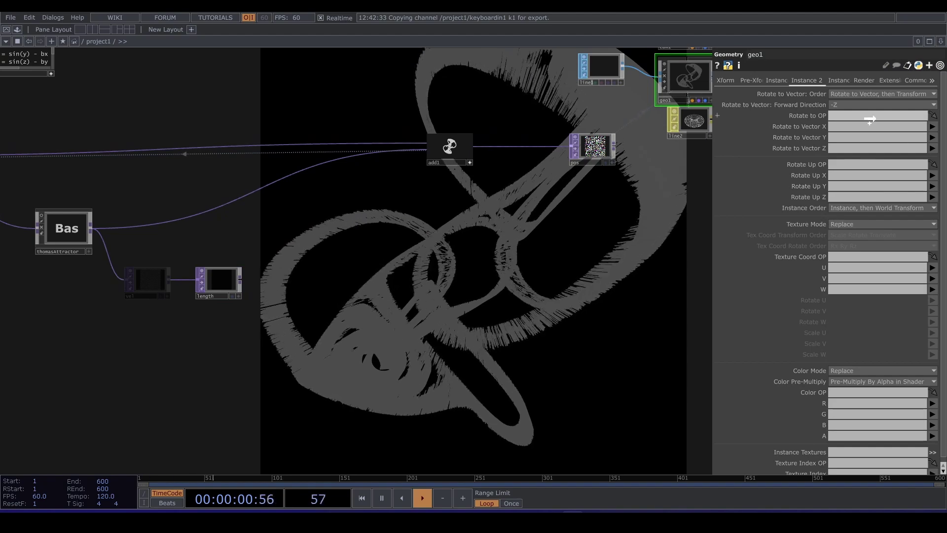
# Map geo1's Rotate to Vector X, Y and Z to the r, g and b channels
pyautogui.click(933, 126)
pyautogui.click(933, 137)
pyautogui.click(933, 137)
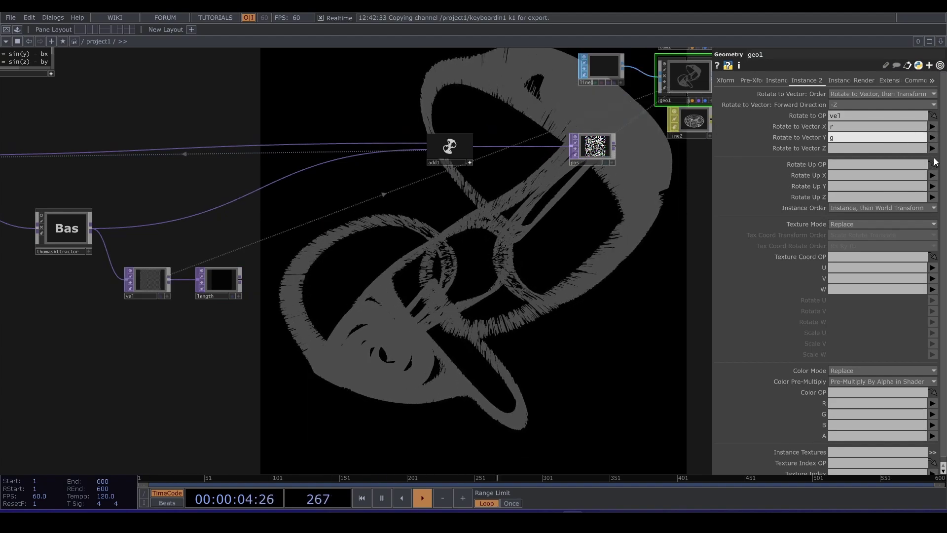
pyautogui.click(933, 158)
pyautogui.click(932, 148)
pyautogui.click(933, 178)
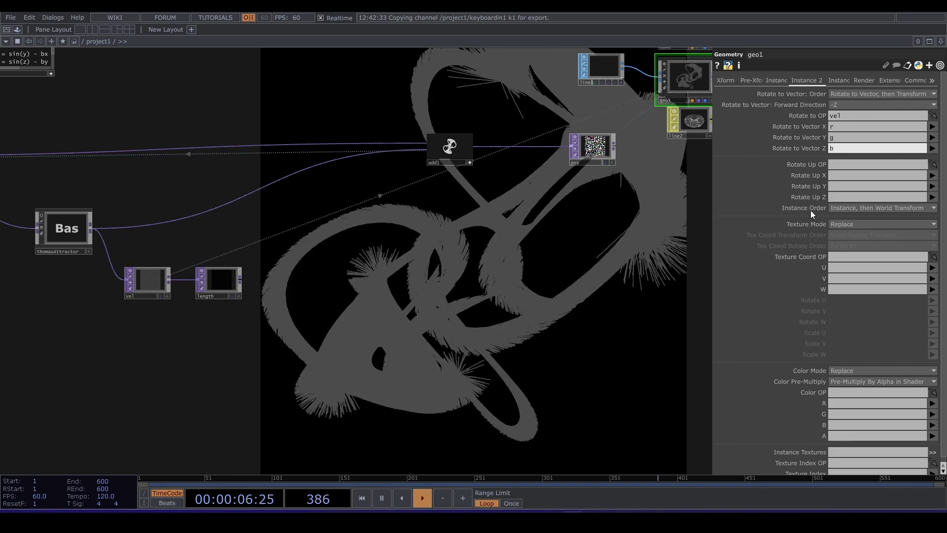
# Set cam1's Z translation to 7 to bring the camera closer to the attractor
pyautogui.scroll(-3, 535, 256)
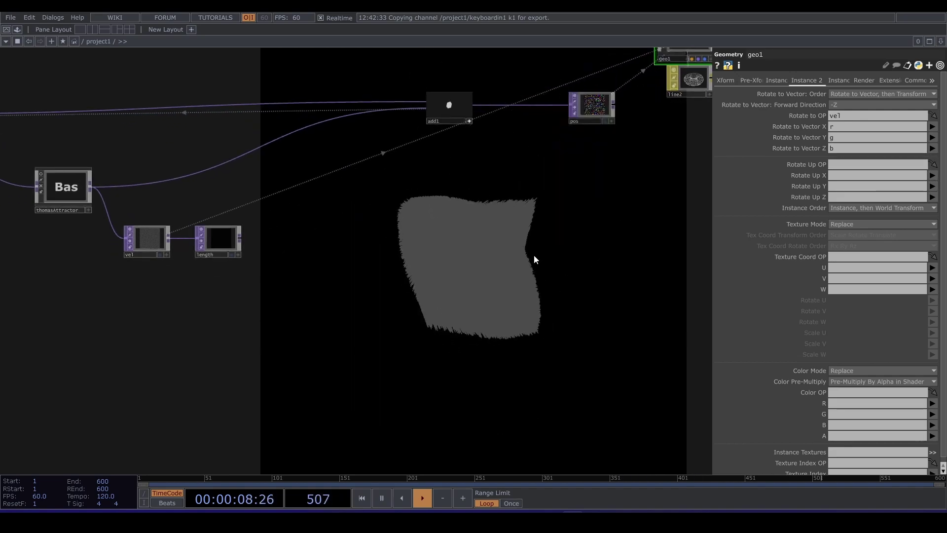
pyautogui.moveTo(464, 292); pyautogui.dragTo(315, 386)
pyautogui.click(532, 75)
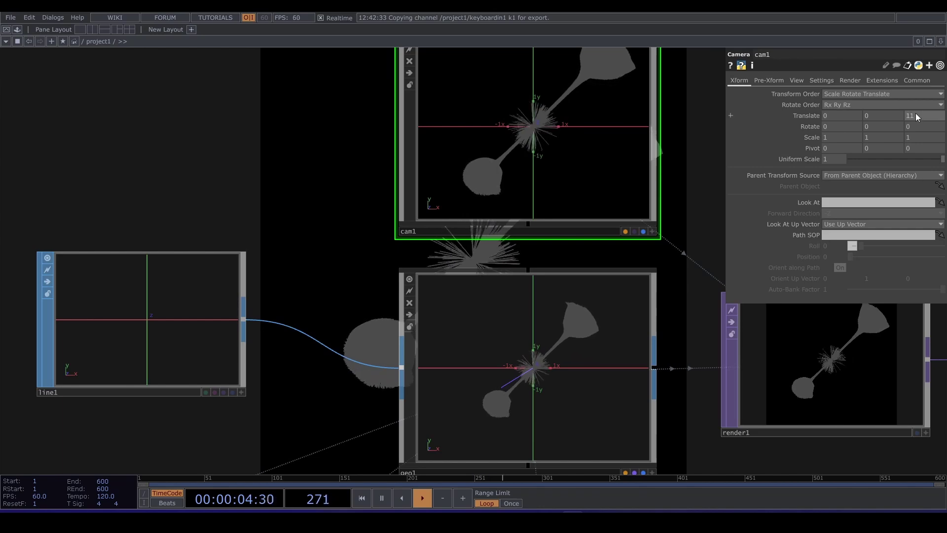
pyautogui.moveTo(917, 112); pyautogui.dragTo(896, 106, button='middle')
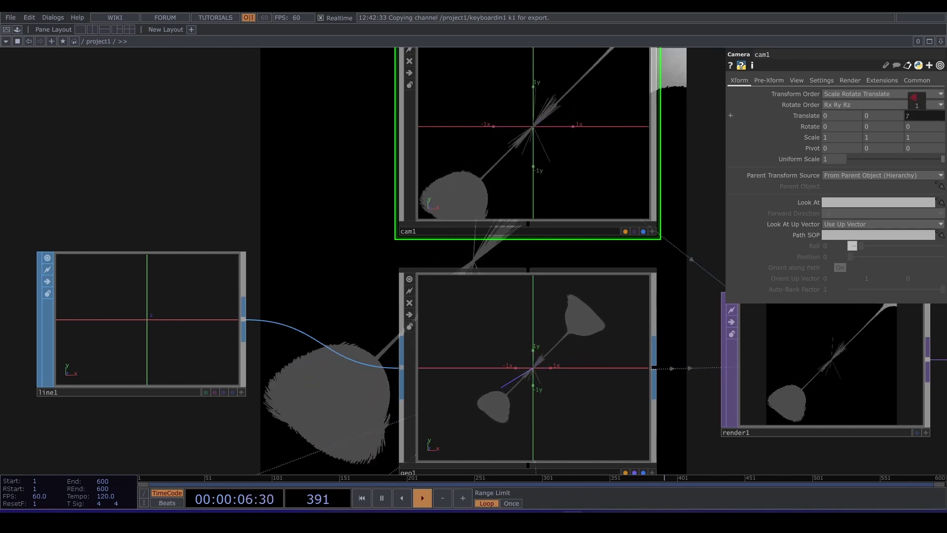
# Assign the length node as geo1's instance Scale OP and map Scale X, Y and Z to its r channel
pyautogui.scroll(-5, 493, 197)
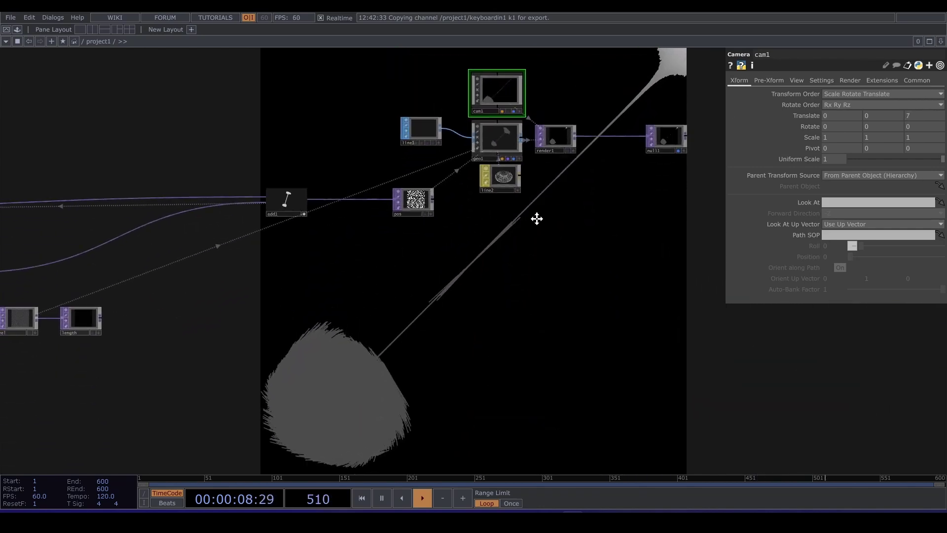
pyautogui.moveTo(304, 274); pyautogui.dragTo(383, 288)
pyautogui.click(592, 93)
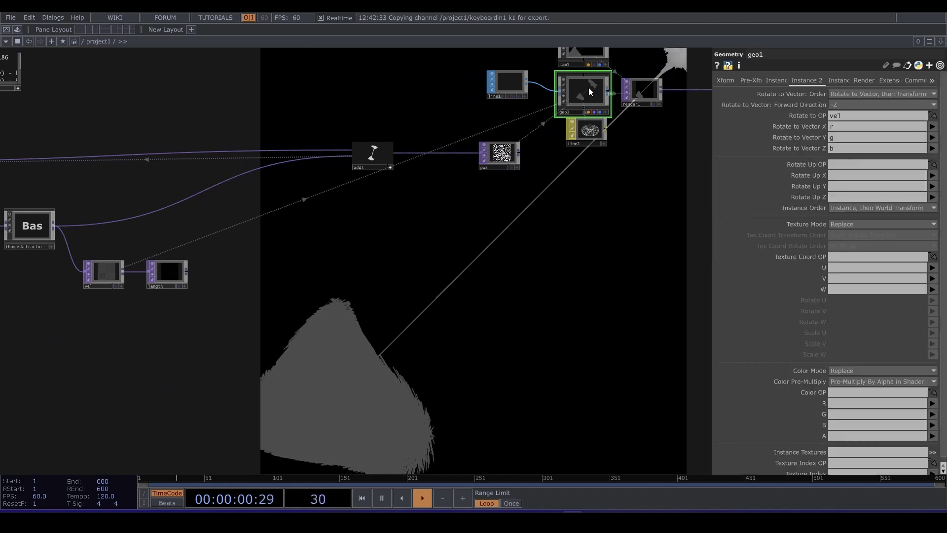
pyautogui.click(774, 80)
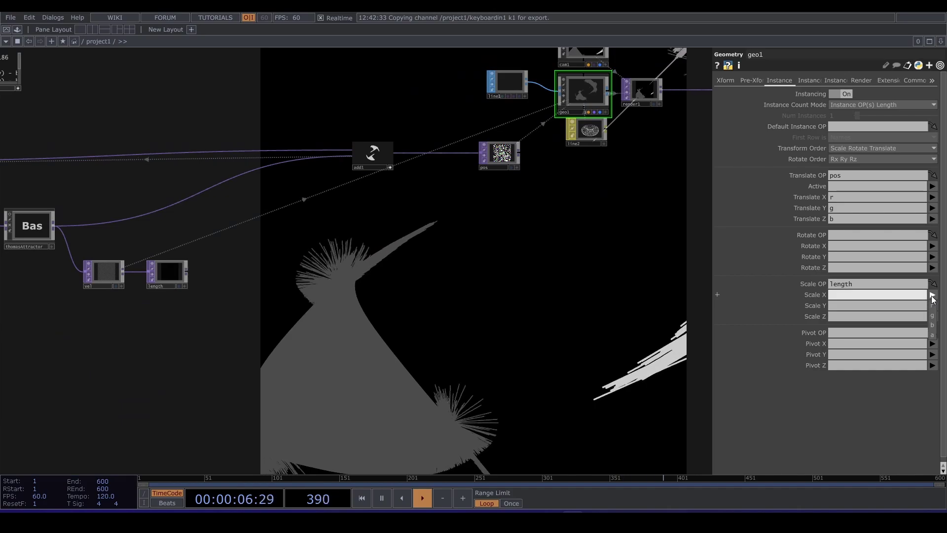
pyautogui.click(933, 306)
pyautogui.click(932, 305)
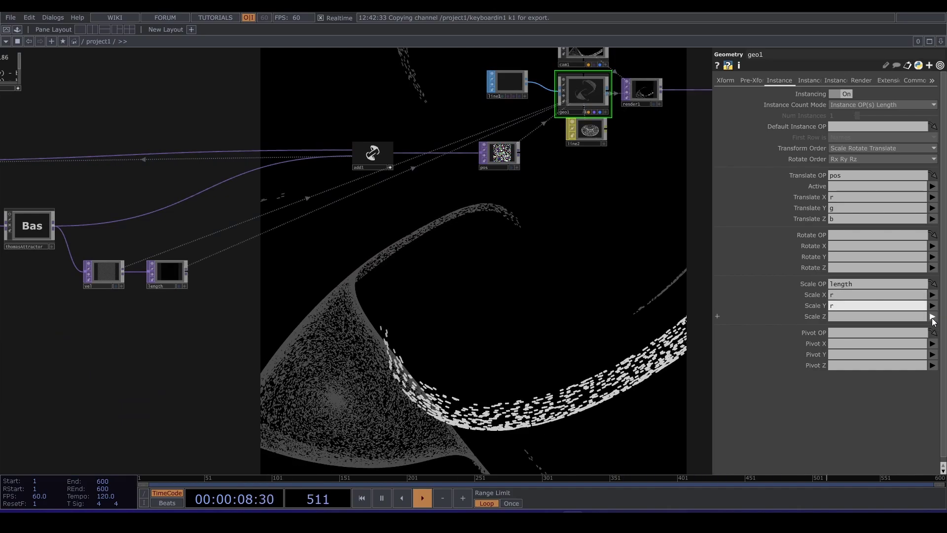
pyautogui.click(934, 316)
pyautogui.click(933, 317)
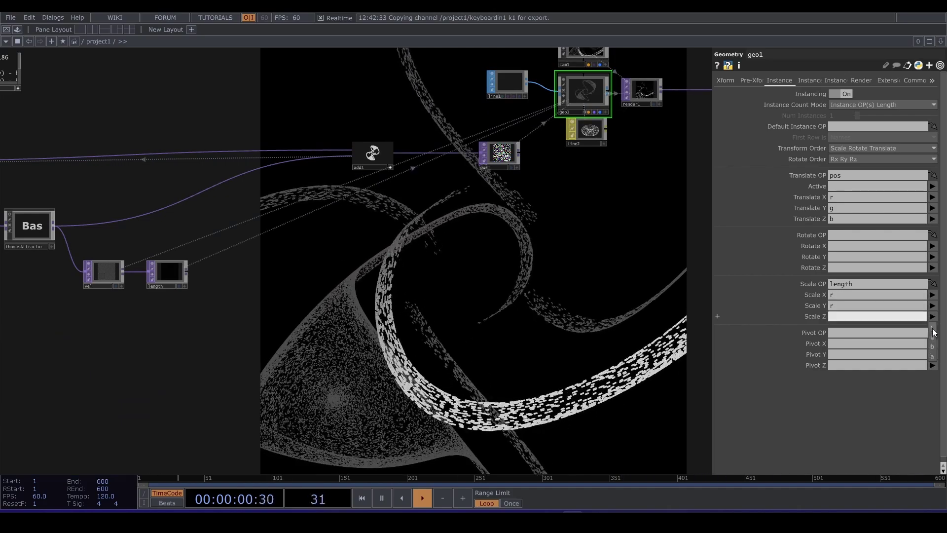
# Add an Object CHOP next to cam1, with cam1 as its Target Object and geo1 as its Reference Object
pyautogui.scroll(-5, 561, 304)
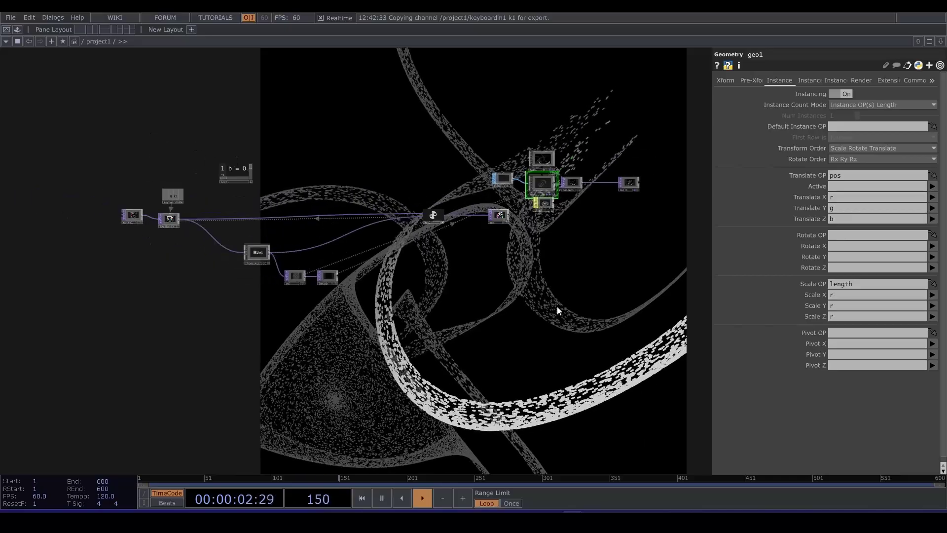
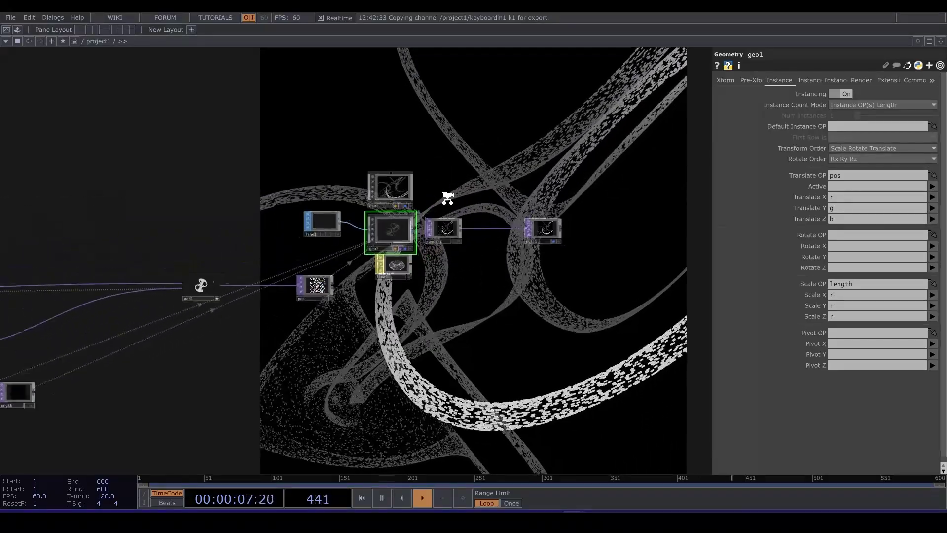
pyautogui.press('Tab')
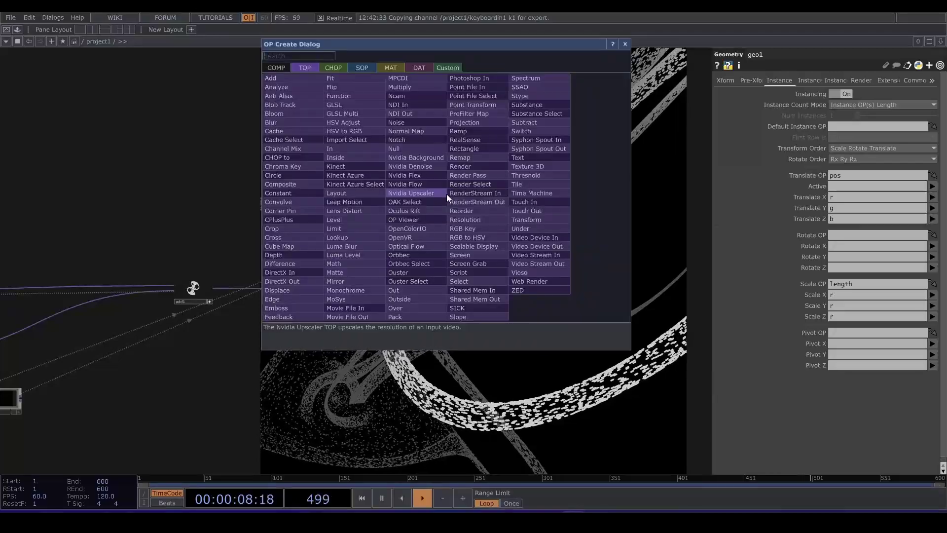
pyautogui.click(340, 68)
pyautogui.write('object')
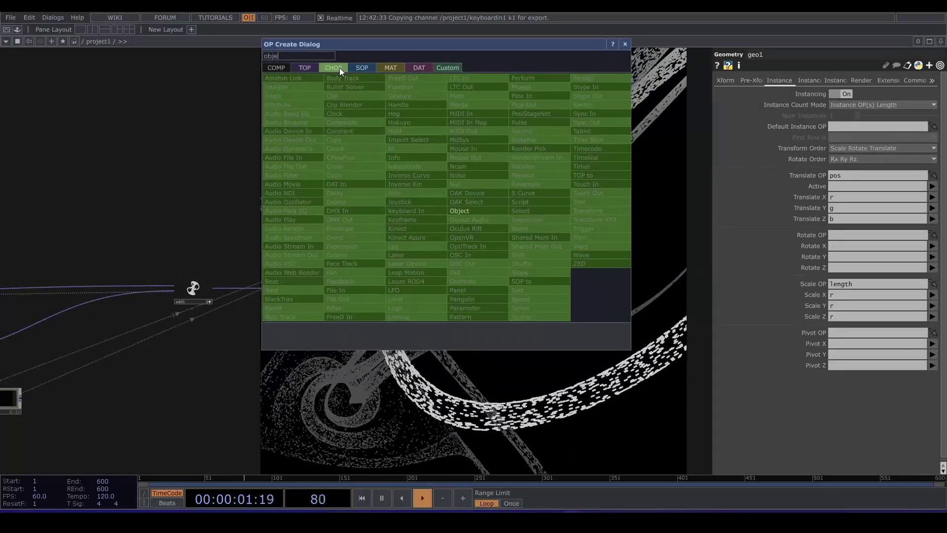
pyautogui.click(482, 210)
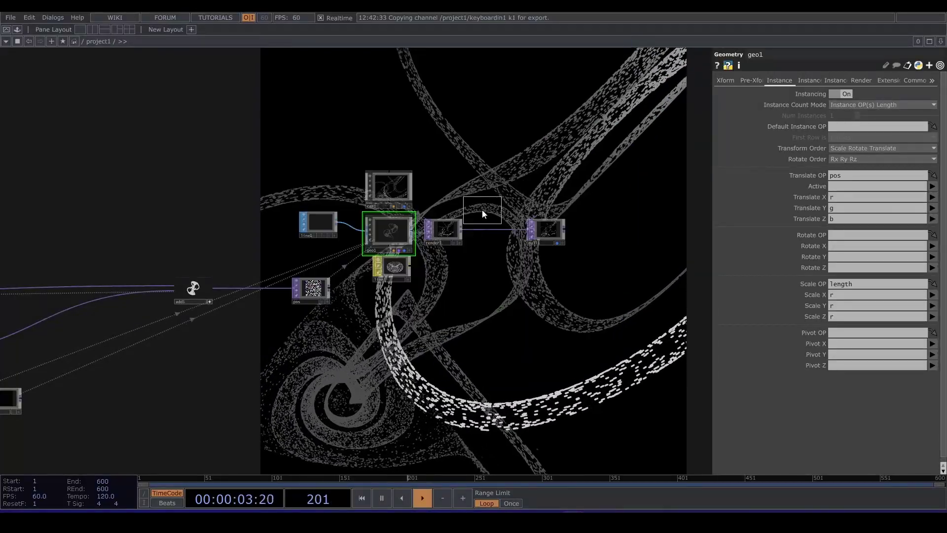
pyautogui.click(449, 193)
pyautogui.scroll(3, 449, 193)
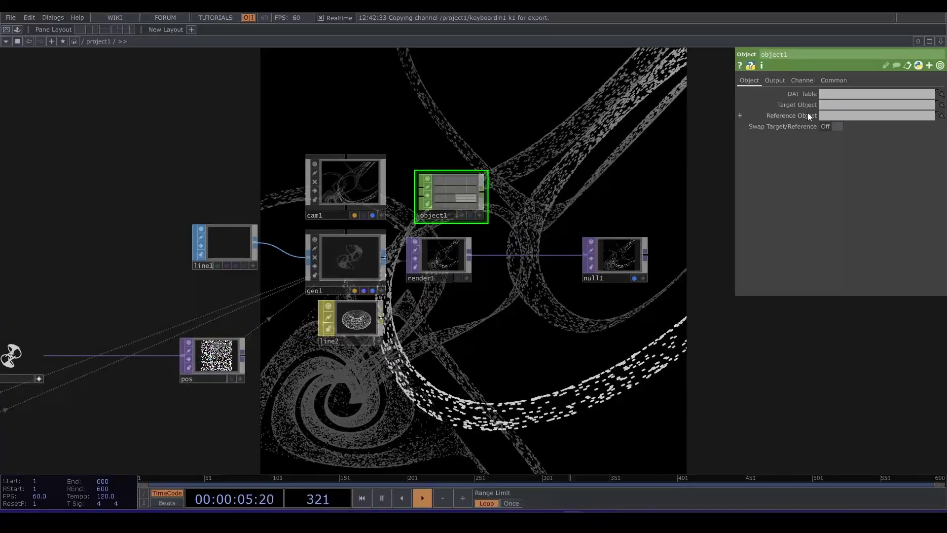
pyautogui.moveTo(353, 247); pyautogui.dragTo(833, 114)
pyautogui.moveTo(371, 191); pyautogui.dragTo(867, 106)
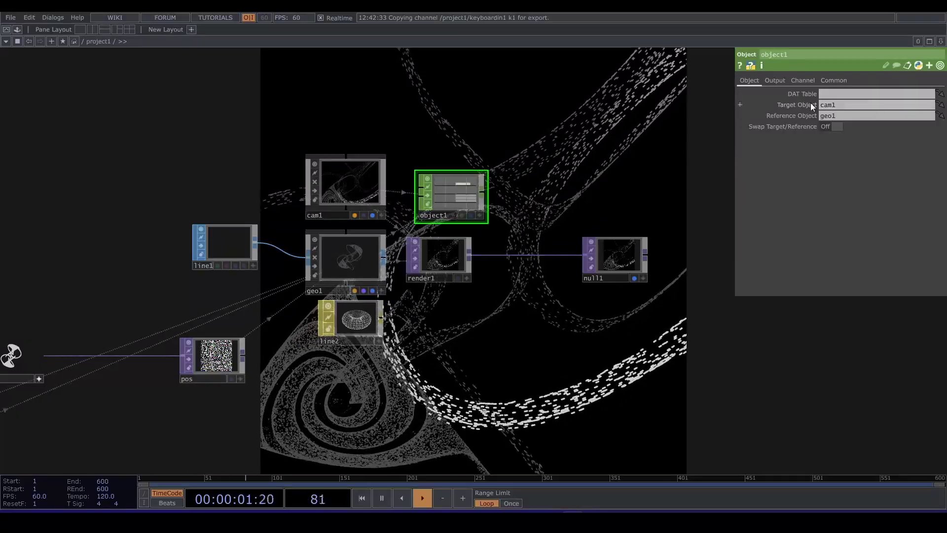
# Set object1 to compute Measurements and output only Distance, with Position turned off
pyautogui.click(783, 82)
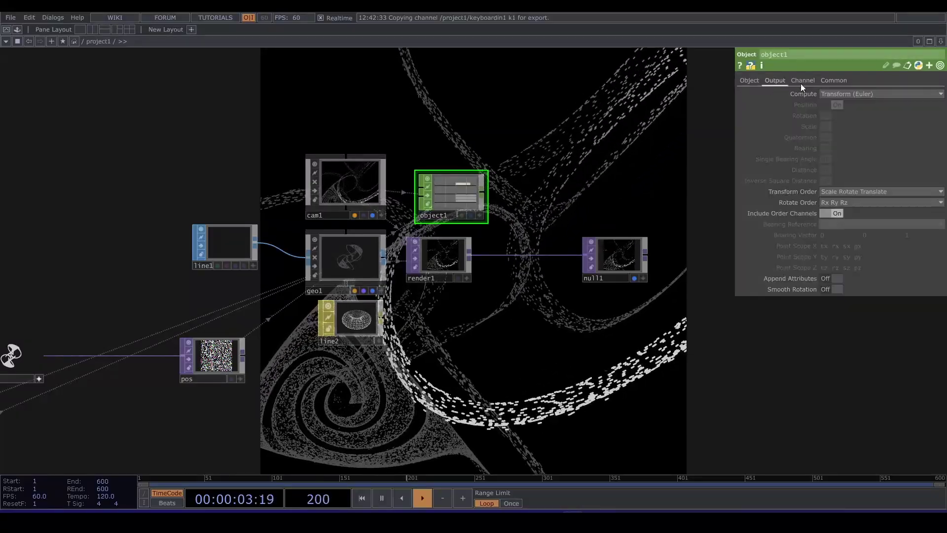
pyautogui.click(846, 94)
pyautogui.click(848, 139)
pyautogui.click(834, 105)
pyautogui.click(829, 170)
# Reference object1's dist channel in line2's Distance Far and Distance Near, dividing the Distance Near reference by 2
pyautogui.moveTo(535, 337); pyautogui.dragTo(514, 301)
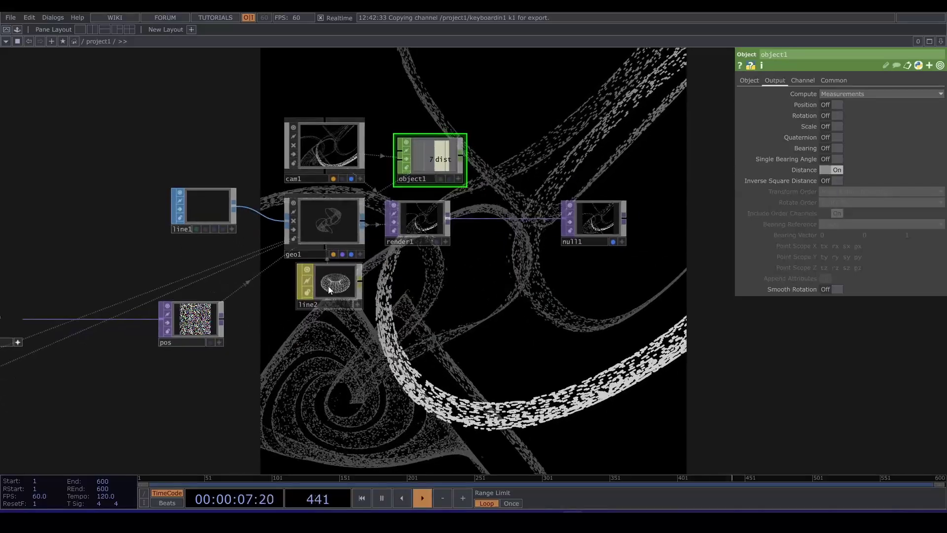
pyautogui.click(335, 288)
pyautogui.moveTo(460, 179); pyautogui.dragTo(852, 137)
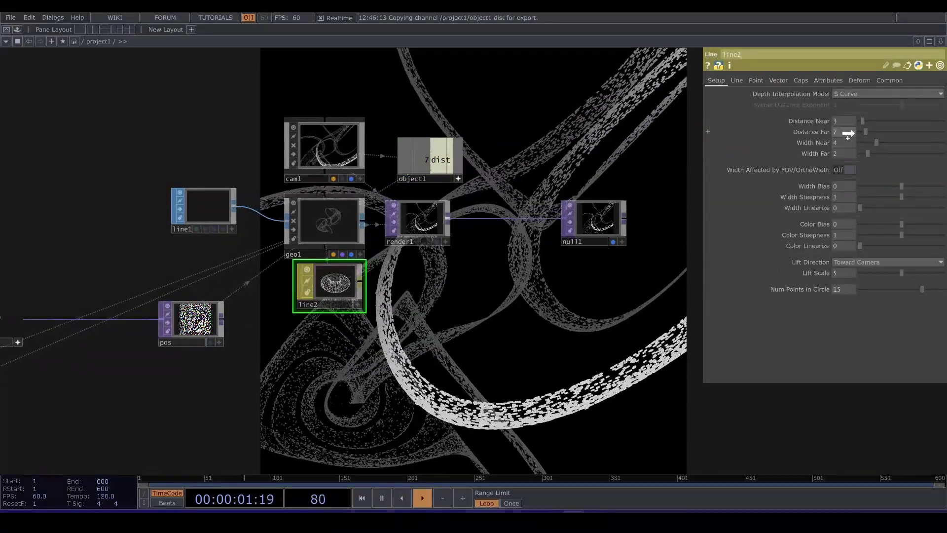
pyautogui.click(853, 134)
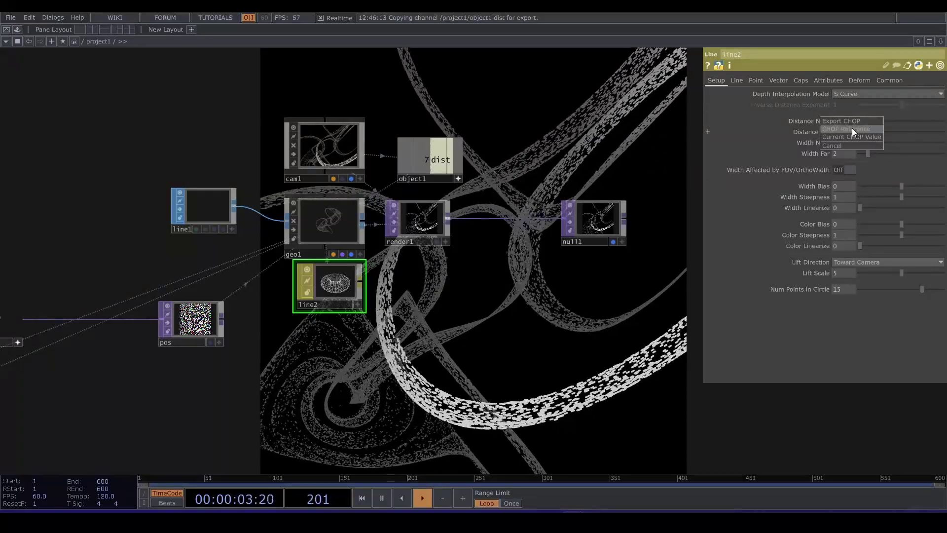
pyautogui.moveTo(444, 158); pyautogui.dragTo(852, 123)
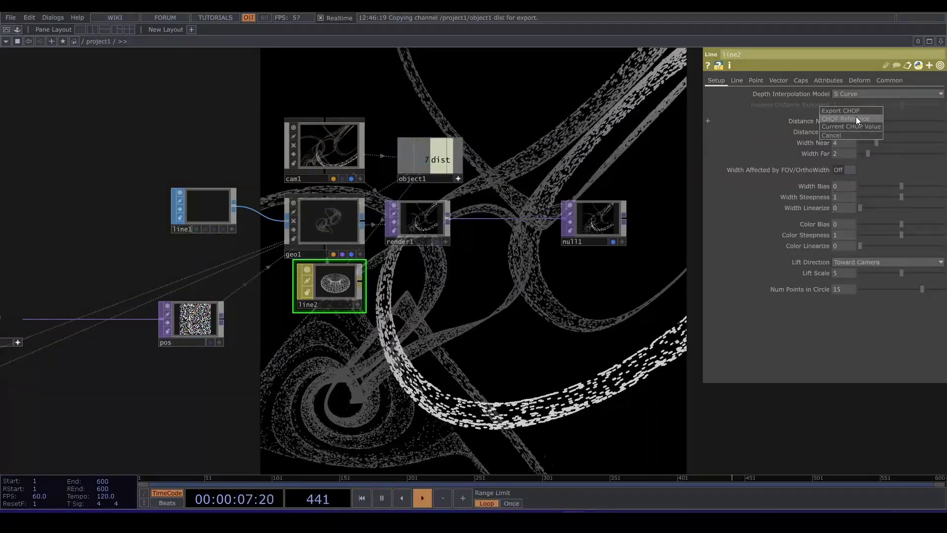
pyautogui.click(856, 119)
pyautogui.write('/2')
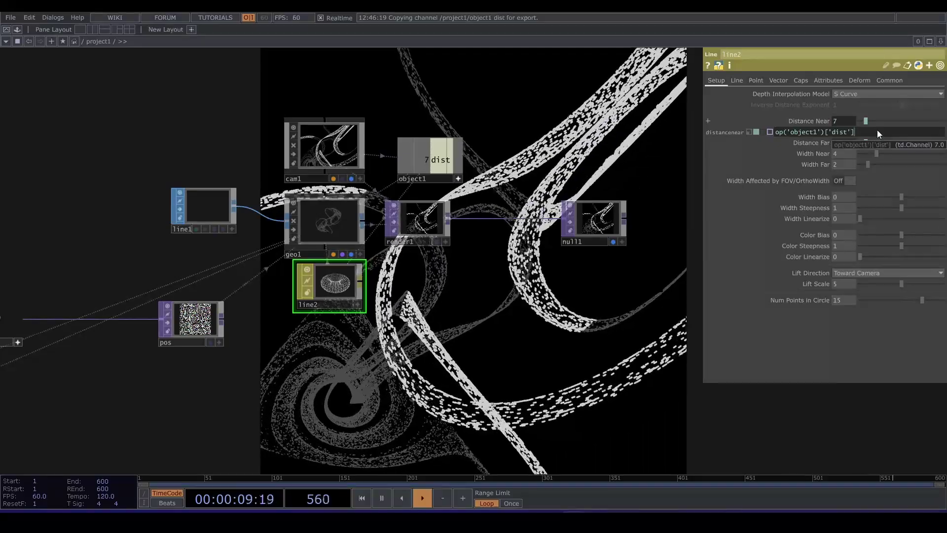
# Multiply line2's Distance Far reference by 1.5 and set Width Far to 1
pyautogui.click(846, 143)
pyautogui.write('*1.5')
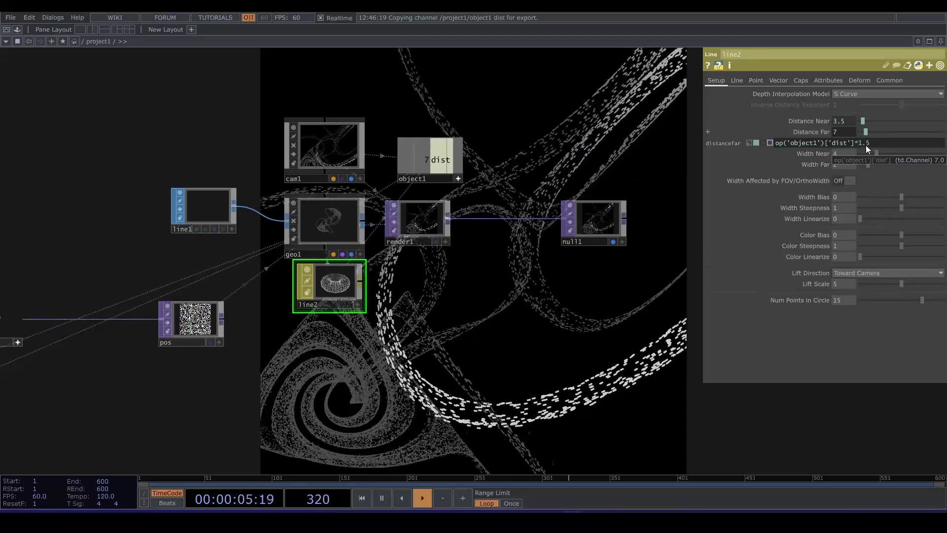
pyautogui.press('Return')
pyautogui.click(845, 154)
pyautogui.write('1')
pyautogui.press('Return')
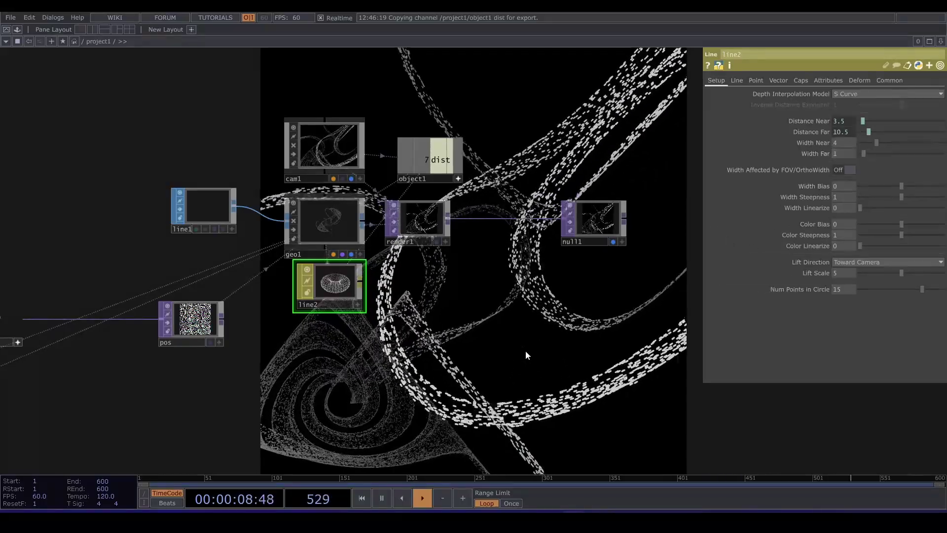
# Set cam1's Z translation to 11
pyautogui.click(334, 150)
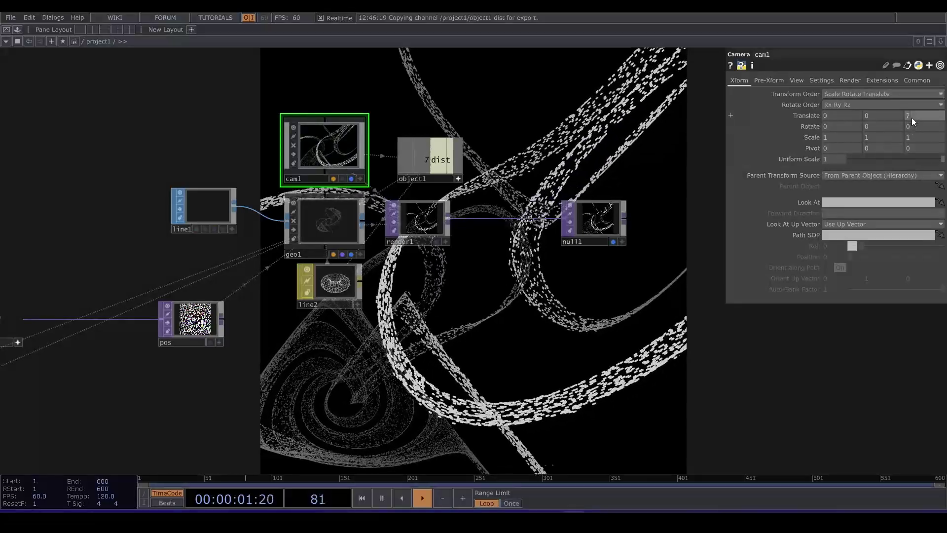
pyautogui.moveTo(911, 117); pyautogui.dragTo(918, 97, button='middle')
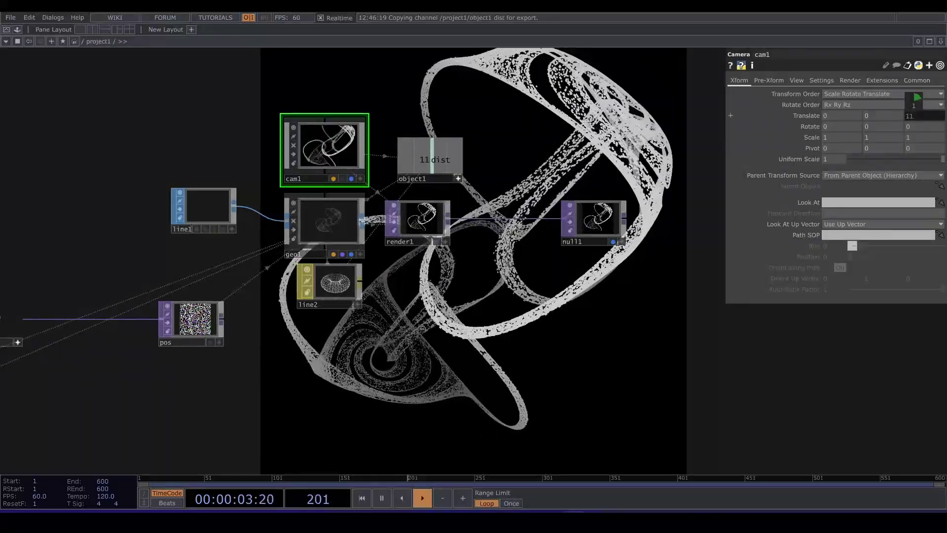
# Rotate geo1 to -30, -100, -20 and set cam1's Z translation to 12.1
pyautogui.click(322, 228)
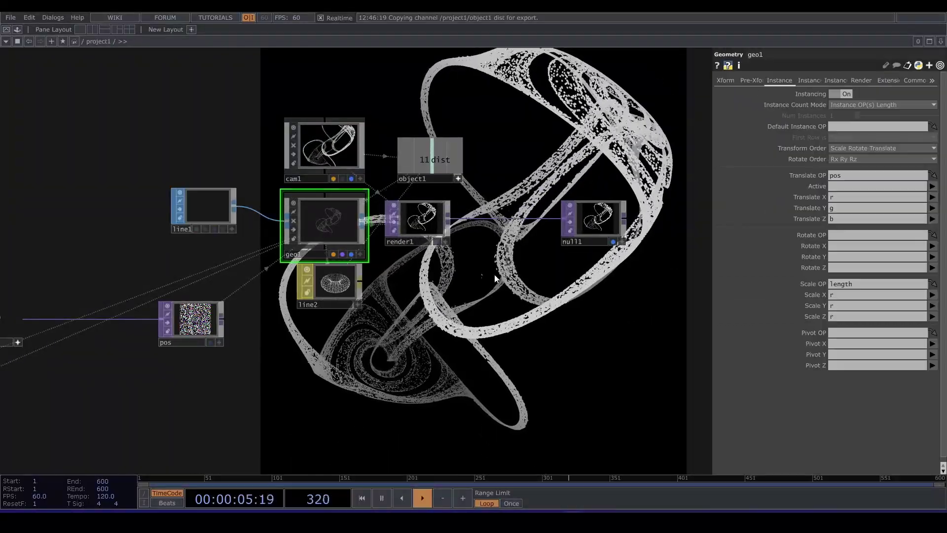
pyautogui.click(728, 82)
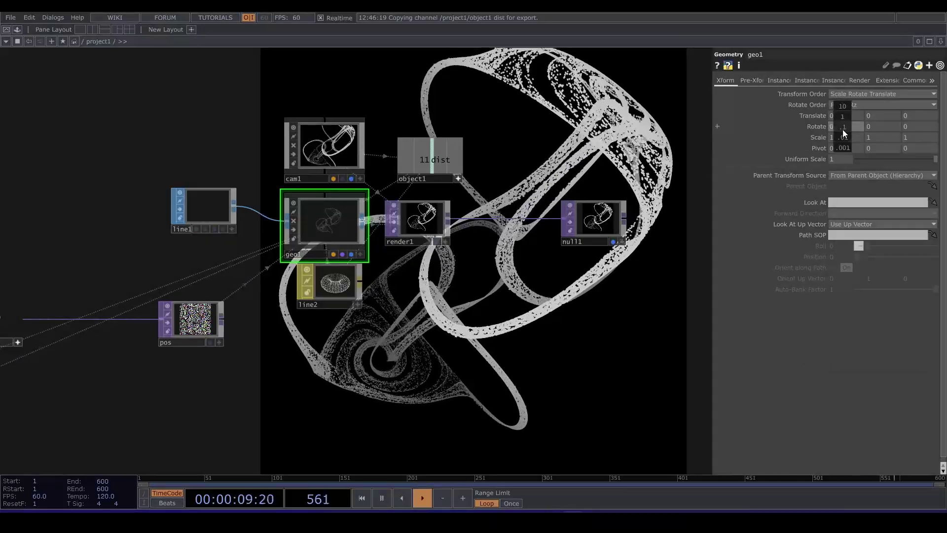
pyautogui.moveTo(837, 108); pyautogui.dragTo(840, 106, button='middle')
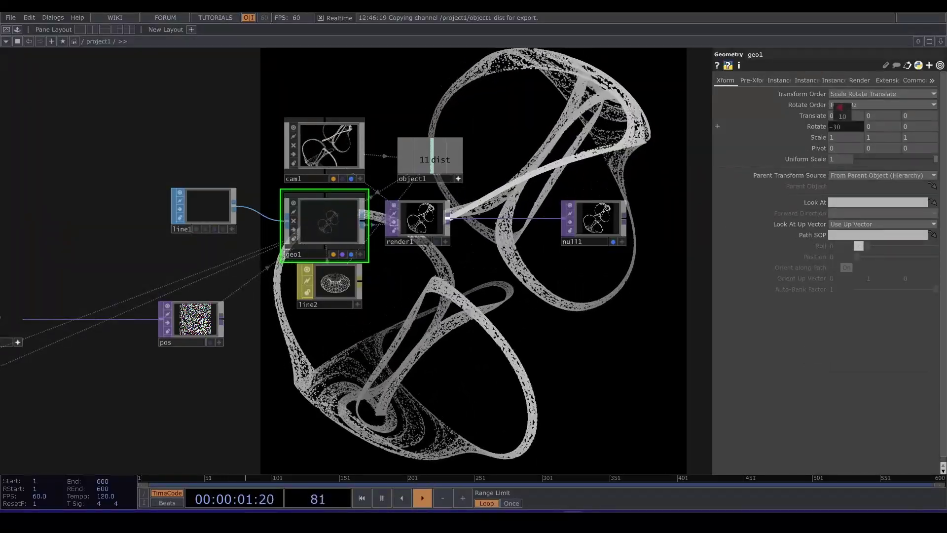
pyautogui.moveTo(873, 113); pyautogui.dragTo(871, 110, button='middle')
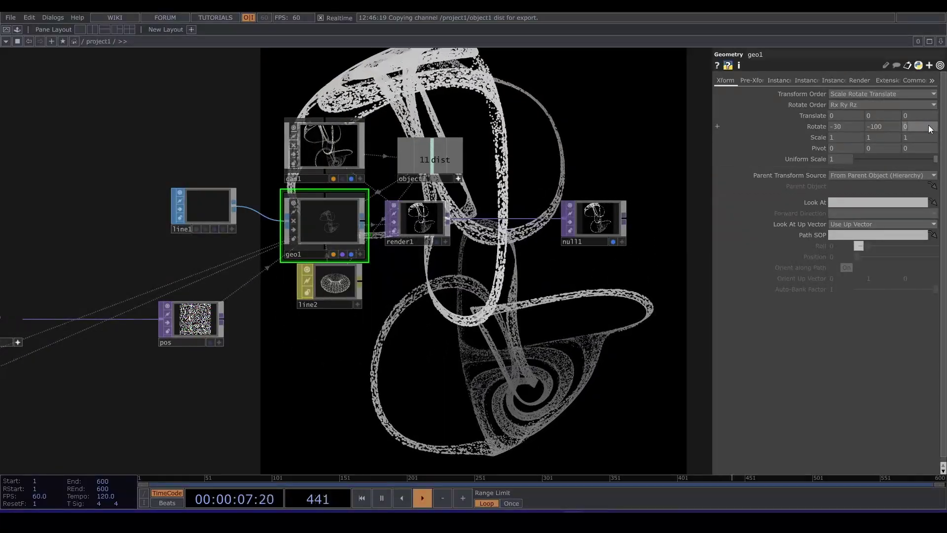
pyautogui.moveTo(930, 128); pyautogui.dragTo(928, 127, button='middle')
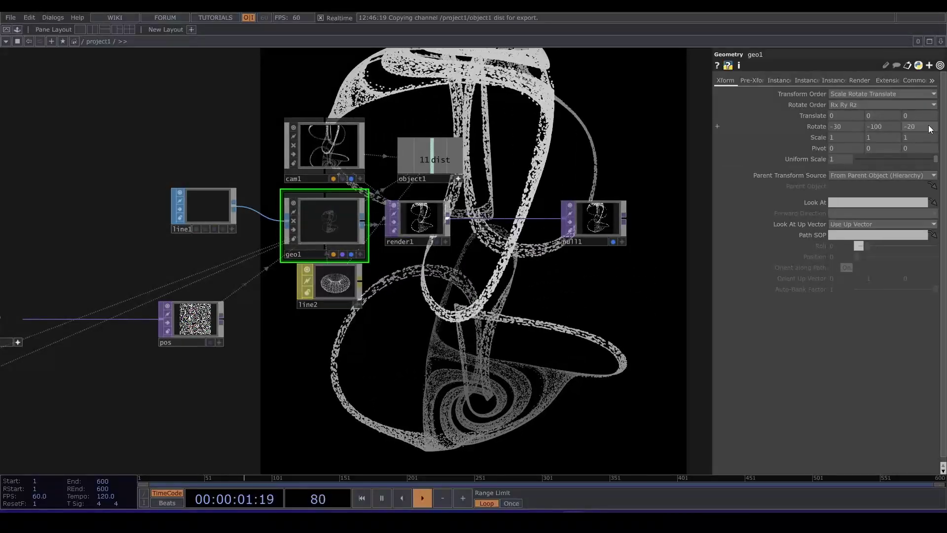
pyautogui.click(326, 148)
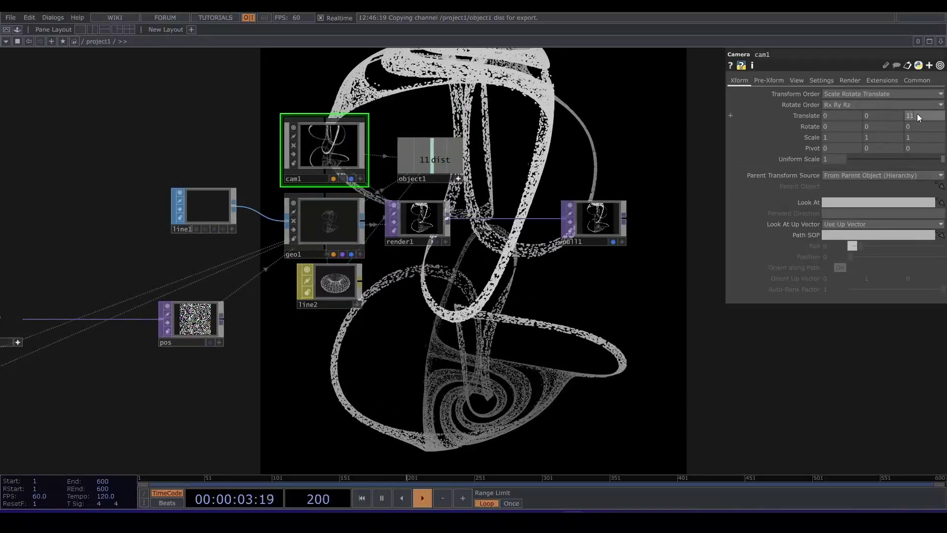
pyautogui.moveTo(917, 114); pyautogui.dragTo(918, 112, button='middle')
# Double thomasAttractor's deltaTime by appending *2 to its expression
pyautogui.moveTo(471, 333); pyautogui.dragTo(469, 269)
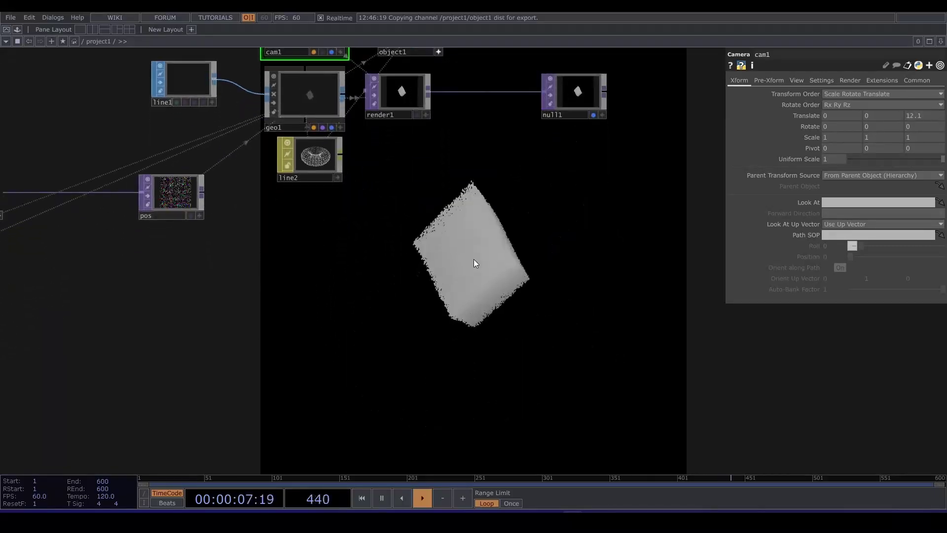
pyautogui.scroll(-3, 474, 259)
pyautogui.hscroll(-5, 281, 313)
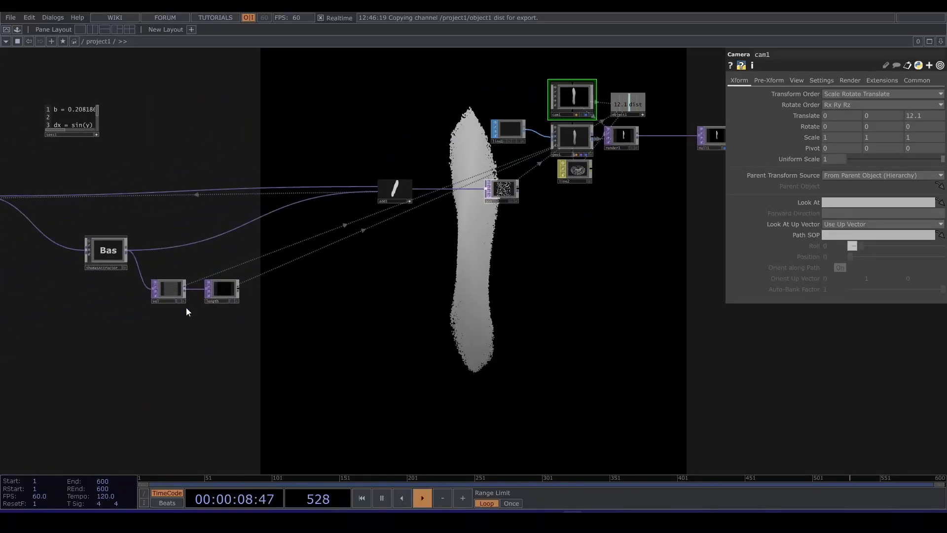
pyautogui.click(111, 253)
pyautogui.write('*2')
pyautogui.press('Return')
# Add a Noise CHOP to the network above the thomasAttractor component
pyautogui.moveTo(455, 332); pyautogui.dragTo(327, 290)
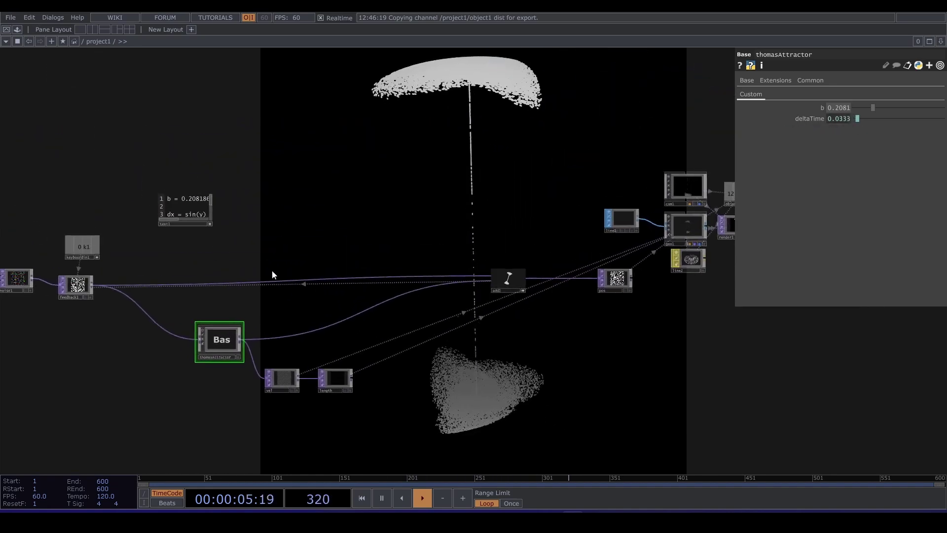
pyautogui.scroll(3, 271, 268)
pyautogui.moveTo(278, 264); pyautogui.dragTo(281, 201)
pyautogui.scroll(1, 212, 229)
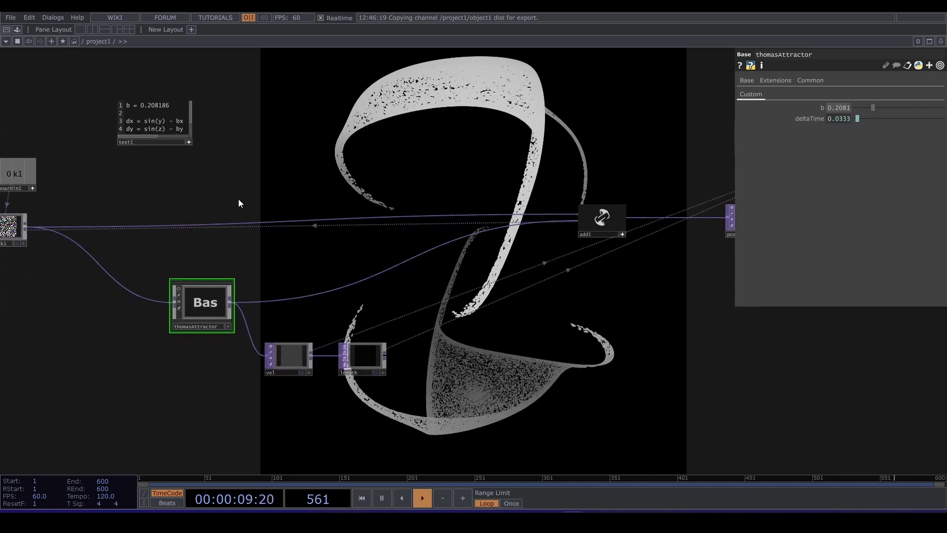
pyautogui.press('Tab')
pyautogui.write('noi')
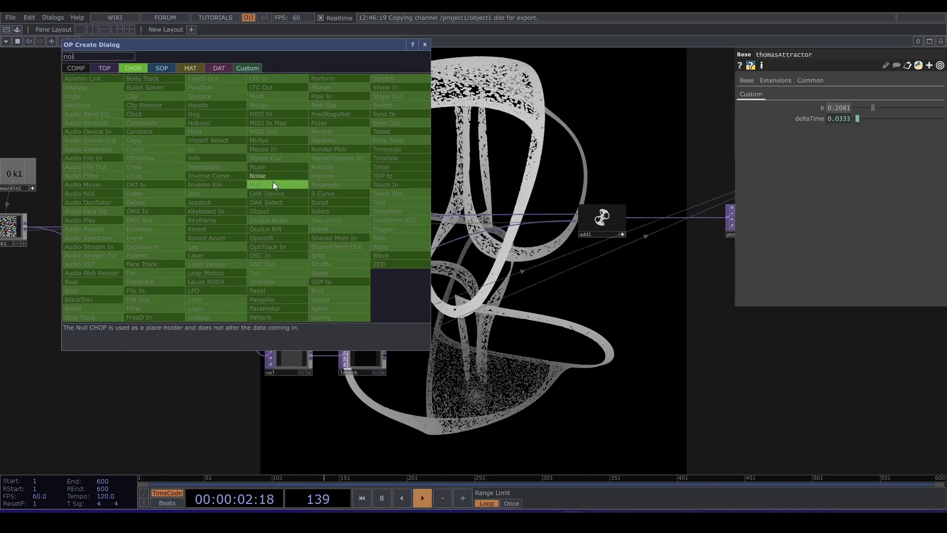
pyautogui.press('Return')
pyautogui.click(206, 203)
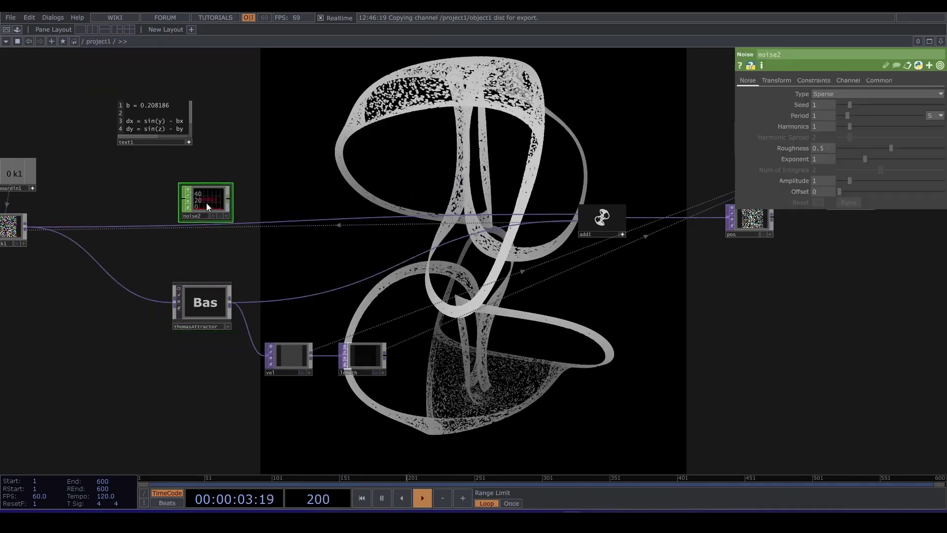
# Enable time slicing on noise2 and set its period to 5 and offset to 0.2, with a small amplitude
pyautogui.click(879, 81)
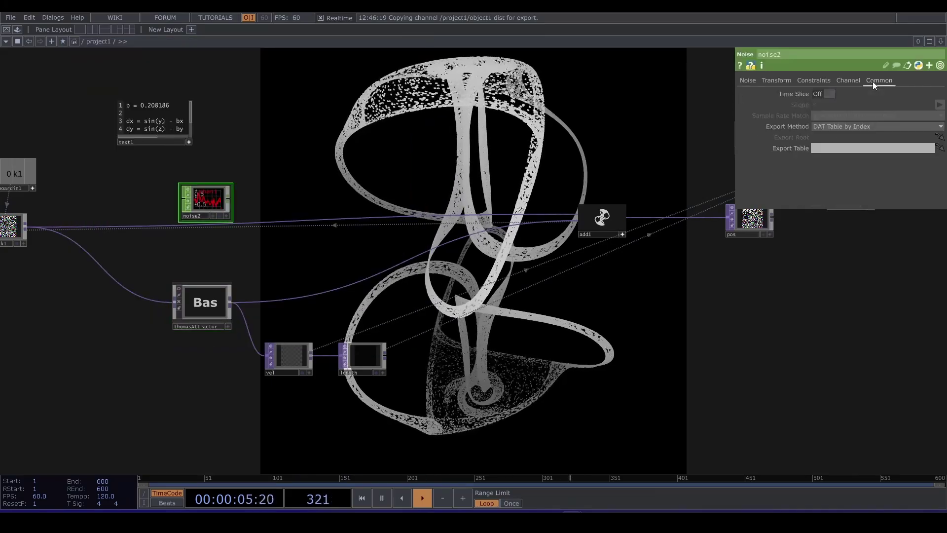
pyautogui.click(750, 80)
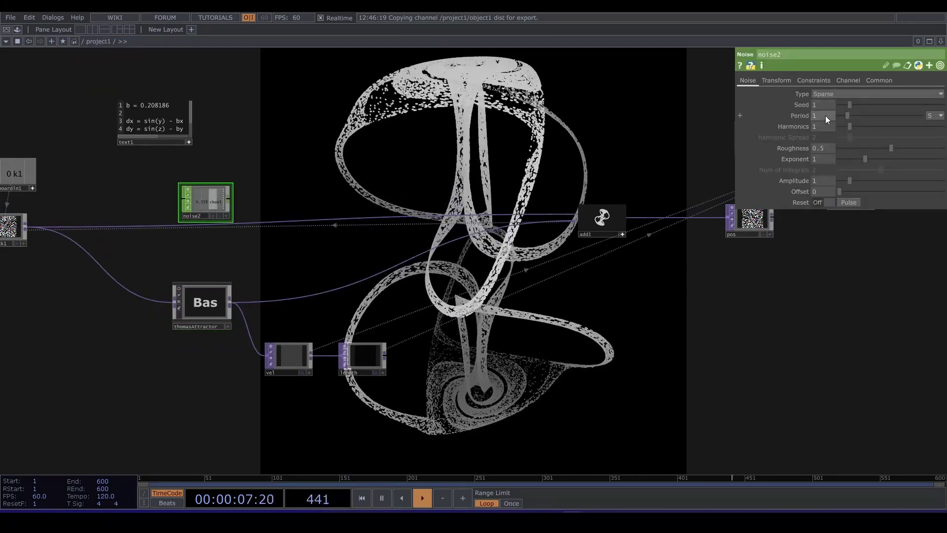
pyautogui.write('5')
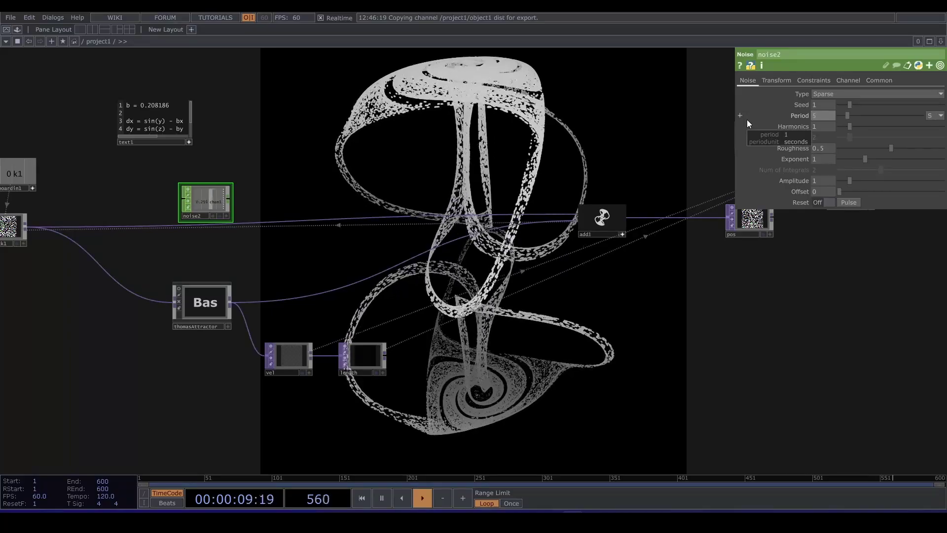
pyautogui.press('Return')
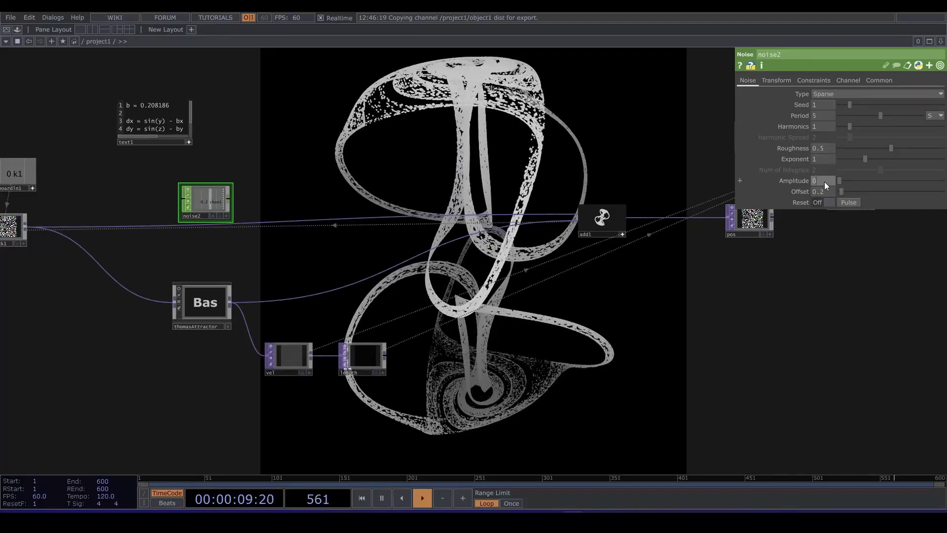
pyautogui.moveTo(826, 161); pyautogui.dragTo(848, 163, button='middle')
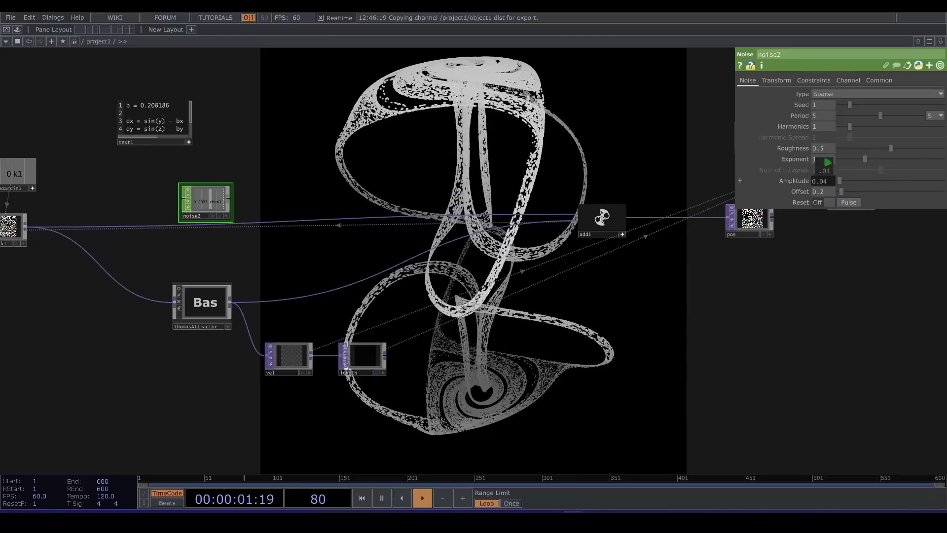
# Drive thomasAttractor's b parameter with noise2's chan1 channel
pyautogui.click(188, 305)
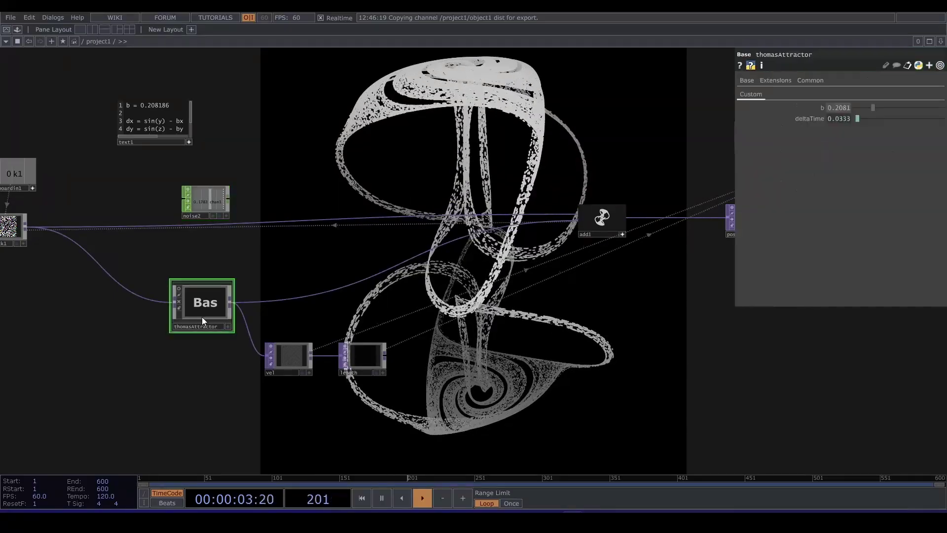
pyautogui.scroll(3, 240, 208)
pyautogui.moveTo(207, 207); pyautogui.dragTo(551, 220)
pyautogui.click(848, 105)
# Add the PointClouds pointGenerator component near noise1 and set its Num Points to 262144
pyautogui.scroll(-3, 430, 192)
pyautogui.scroll(-2, 425, 195)
pyautogui.moveTo(524, 313); pyautogui.dragTo(330, 229)
pyautogui.scroll(-3, 329, 229)
pyautogui.scroll(-2, 330, 229)
pyautogui.moveTo(402, 272); pyautogui.dragTo(294, 246)
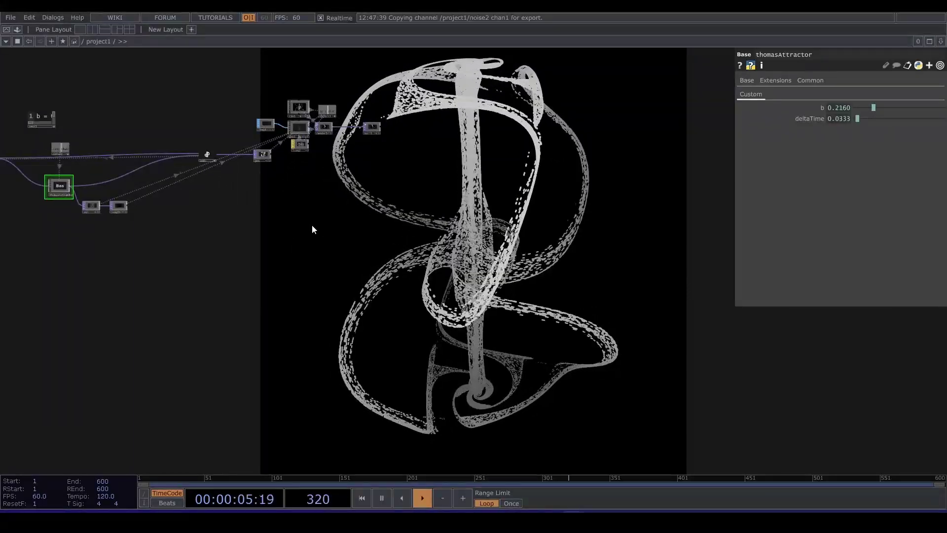
pyautogui.moveTo(313, 225); pyautogui.dragTo(414, 284)
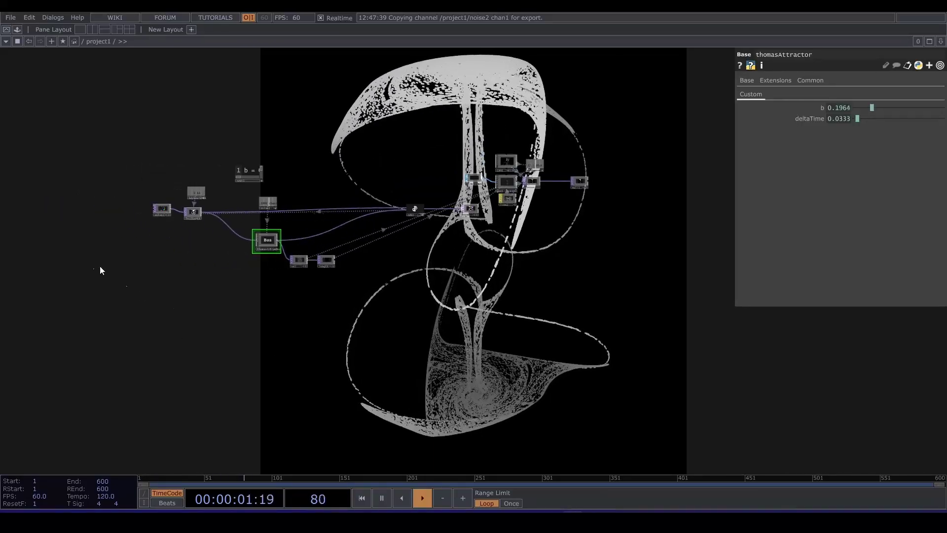
pyautogui.hotkey('alt', 'l')
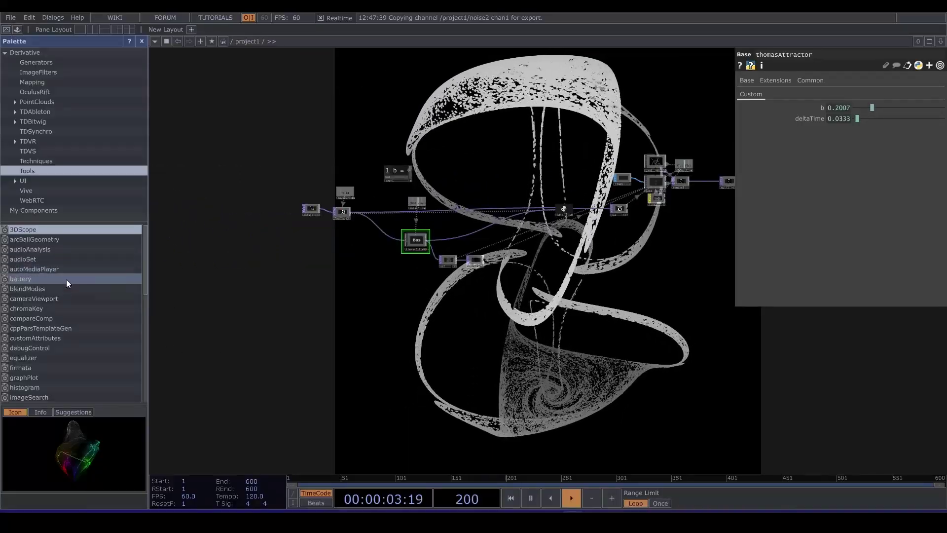
pyautogui.click(66, 101)
pyautogui.moveTo(52, 250); pyautogui.dragTo(284, 250)
pyautogui.scroll(4, 336, 232)
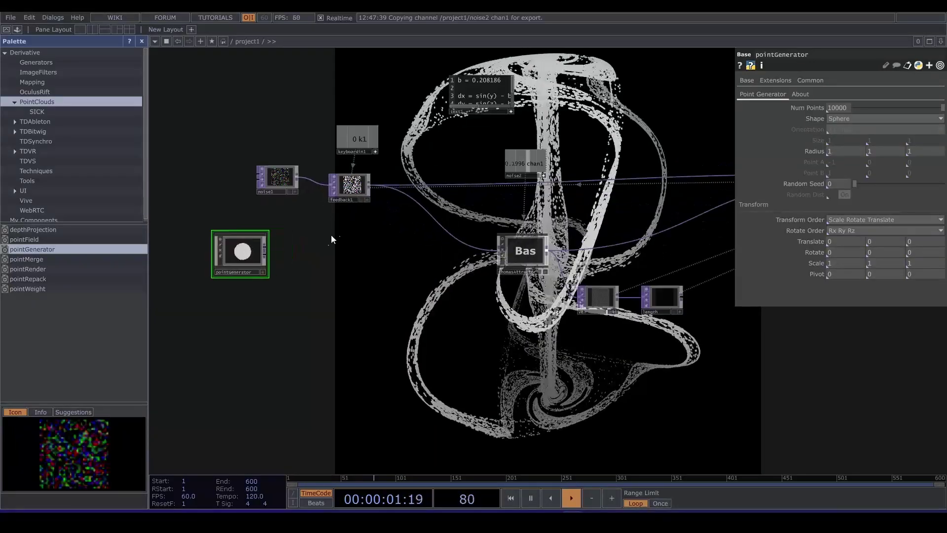
pyautogui.click(142, 41)
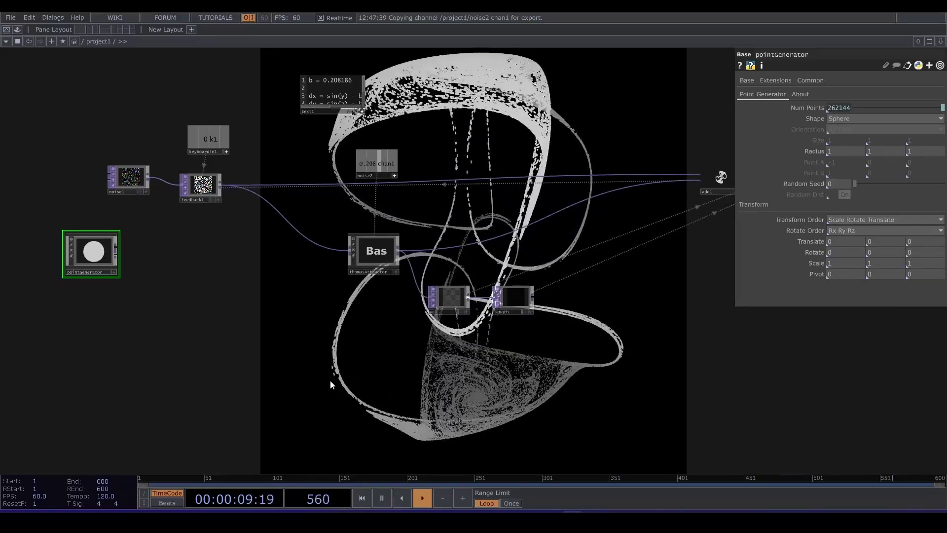
# Set pointGenerator's shape to Line and feed it into feedback1 in place of noise1
pyautogui.click(848, 117)
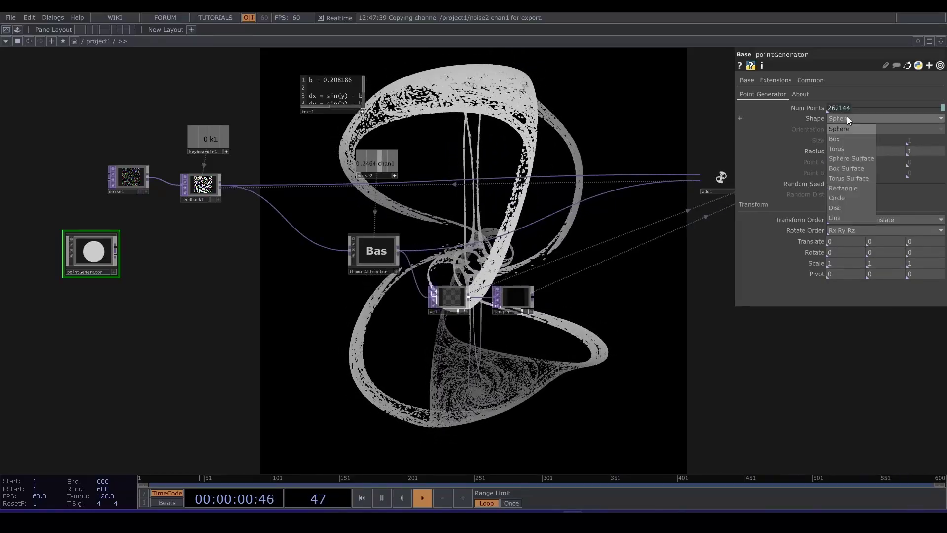
pyautogui.click(857, 216)
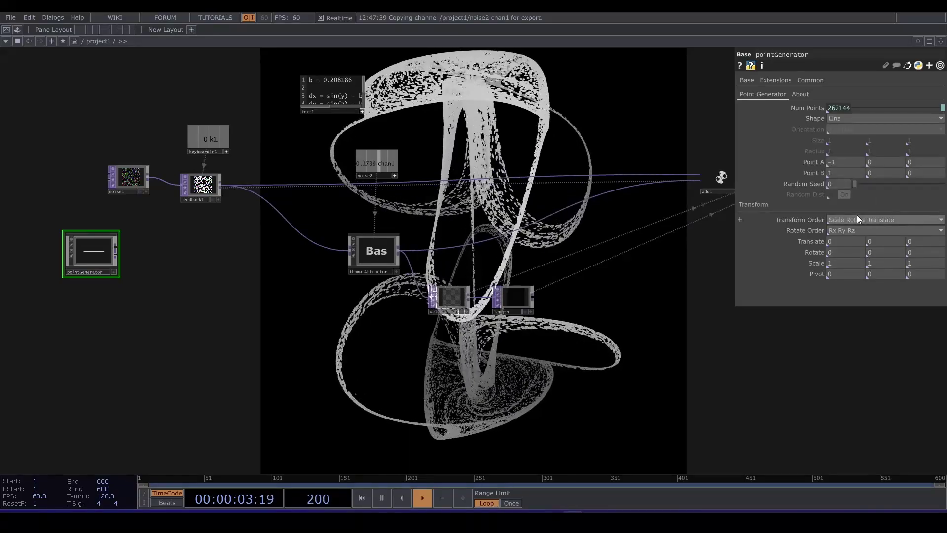
pyautogui.moveTo(116, 252); pyautogui.dragTo(182, 186)
pyautogui.moveTo(213, 298); pyautogui.dragTo(205, 272)
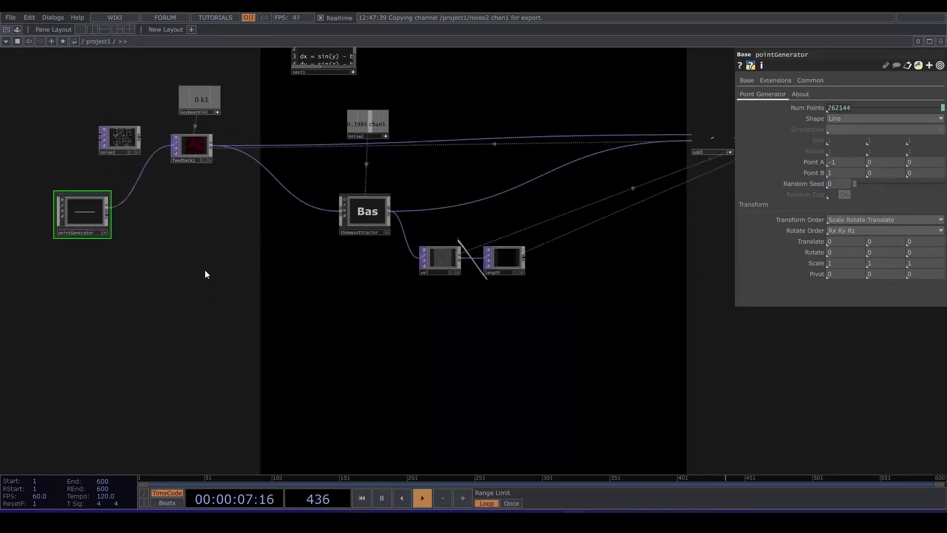
# Change pointGenerator's shape to Sphere Surface
pyautogui.scroll(-4, 205, 272)
pyautogui.moveTo(297, 340); pyautogui.dragTo(273, 218)
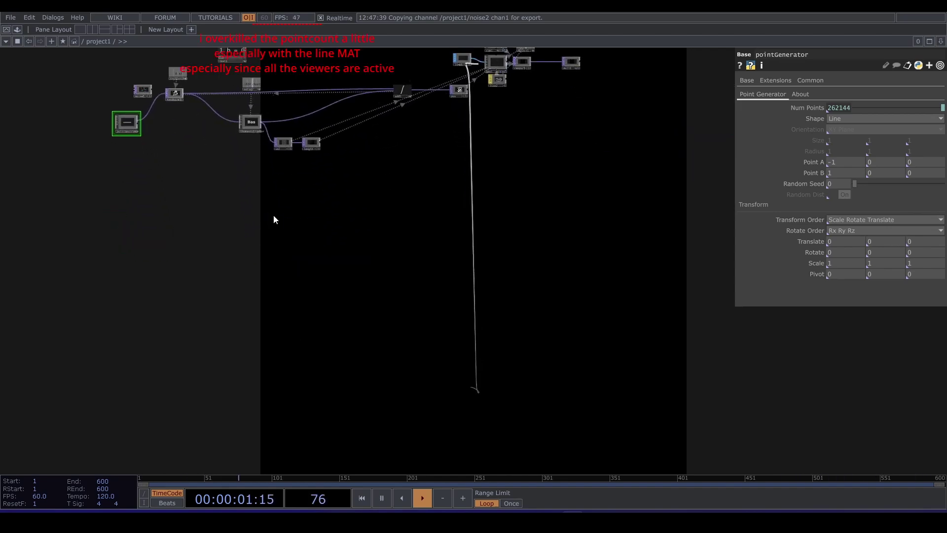
pyautogui.moveTo(394, 265); pyautogui.dragTo(288, 352)
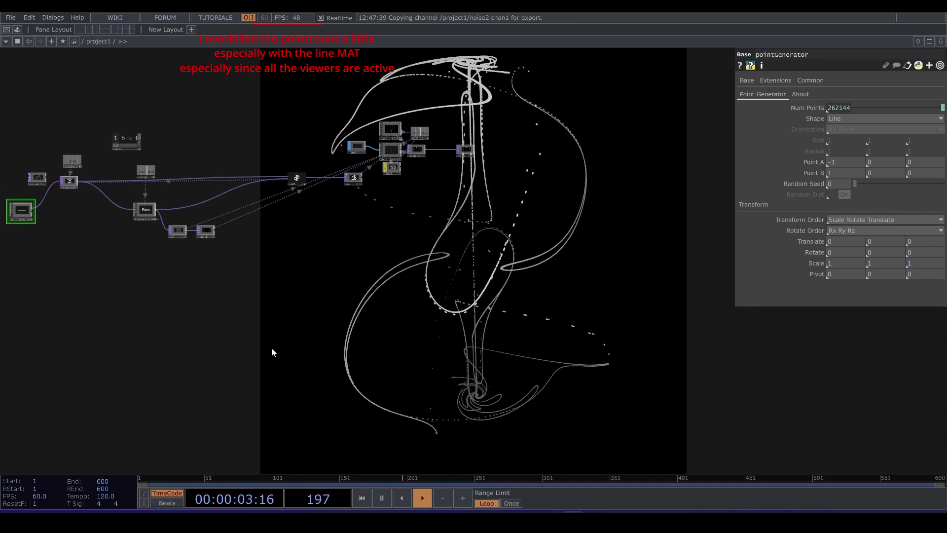
pyautogui.moveTo(307, 325); pyautogui.dragTo(353, 322)
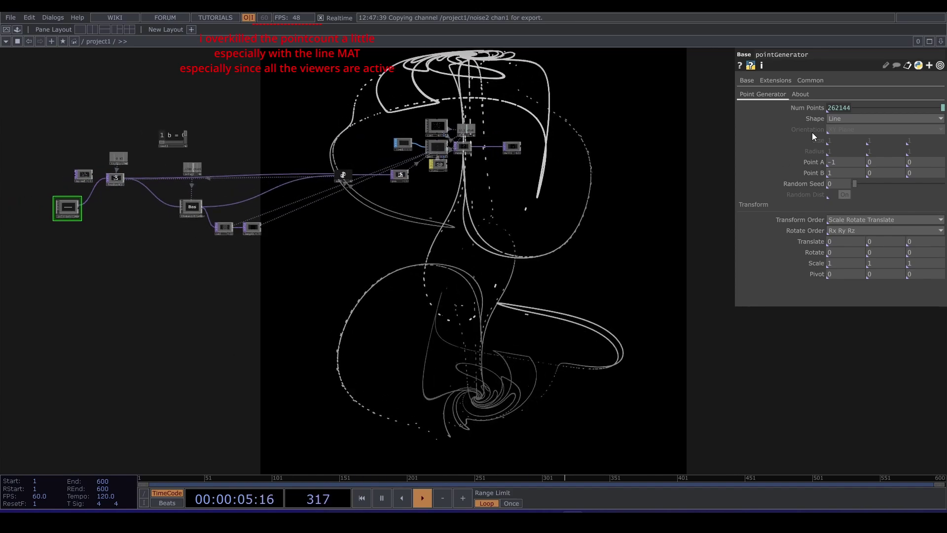
pyautogui.click(838, 118)
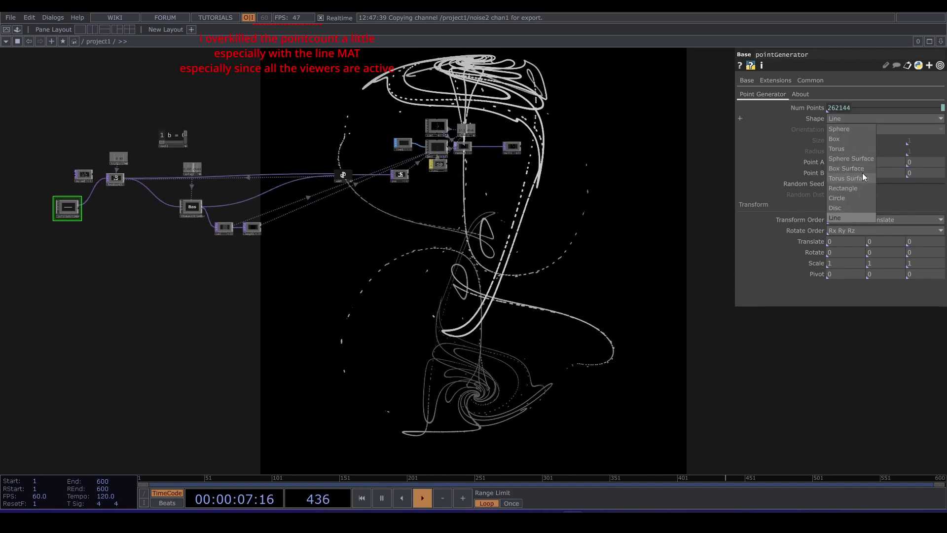
pyautogui.click(868, 159)
pyautogui.moveTo(600, 266); pyautogui.dragTo(526, 229)
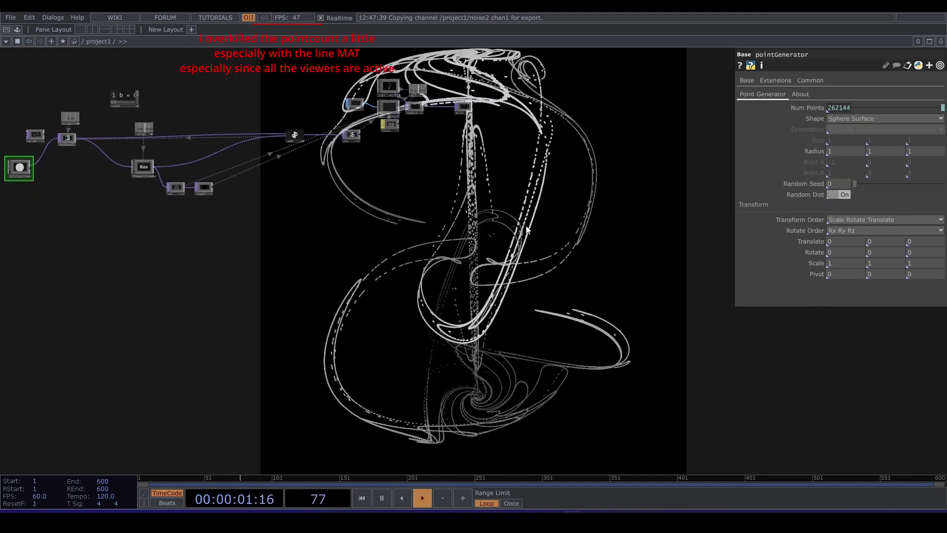